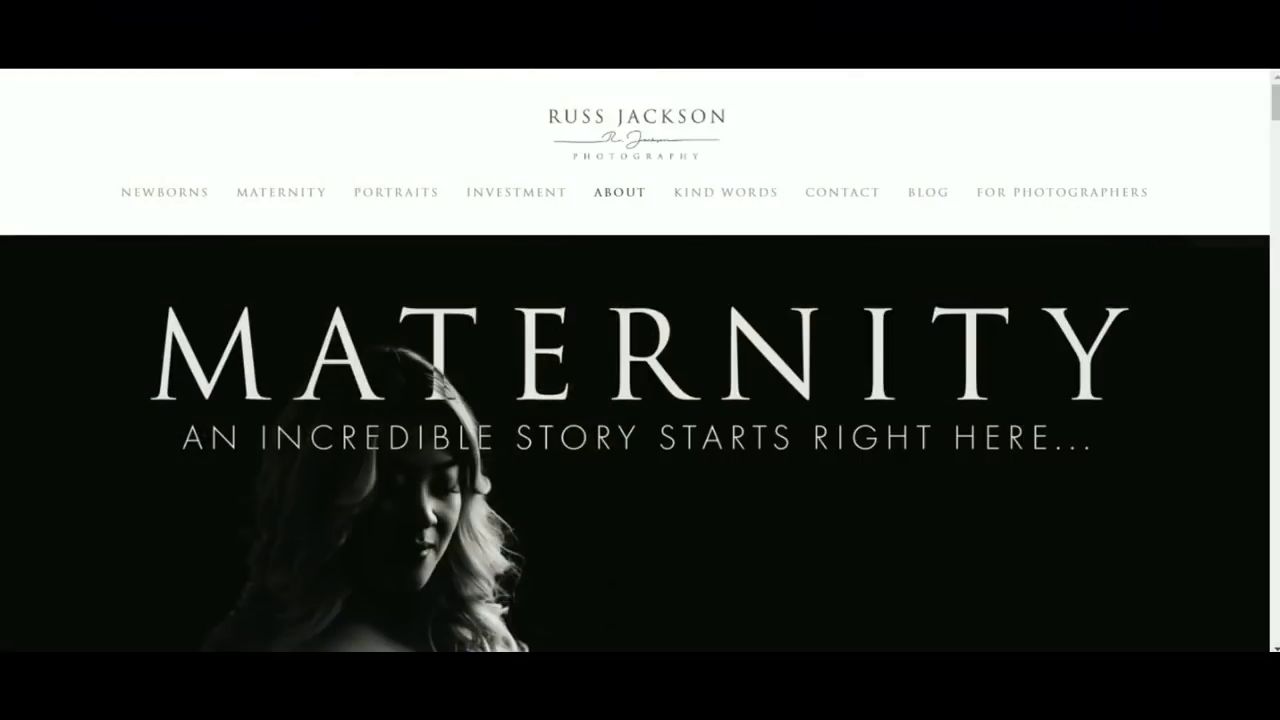
Step: Scroll the homepage past the Maternity and Portrait banners to the studio introduction
scroll(227, 297, "down", 2)
scroll(640, 360, "down", 3)
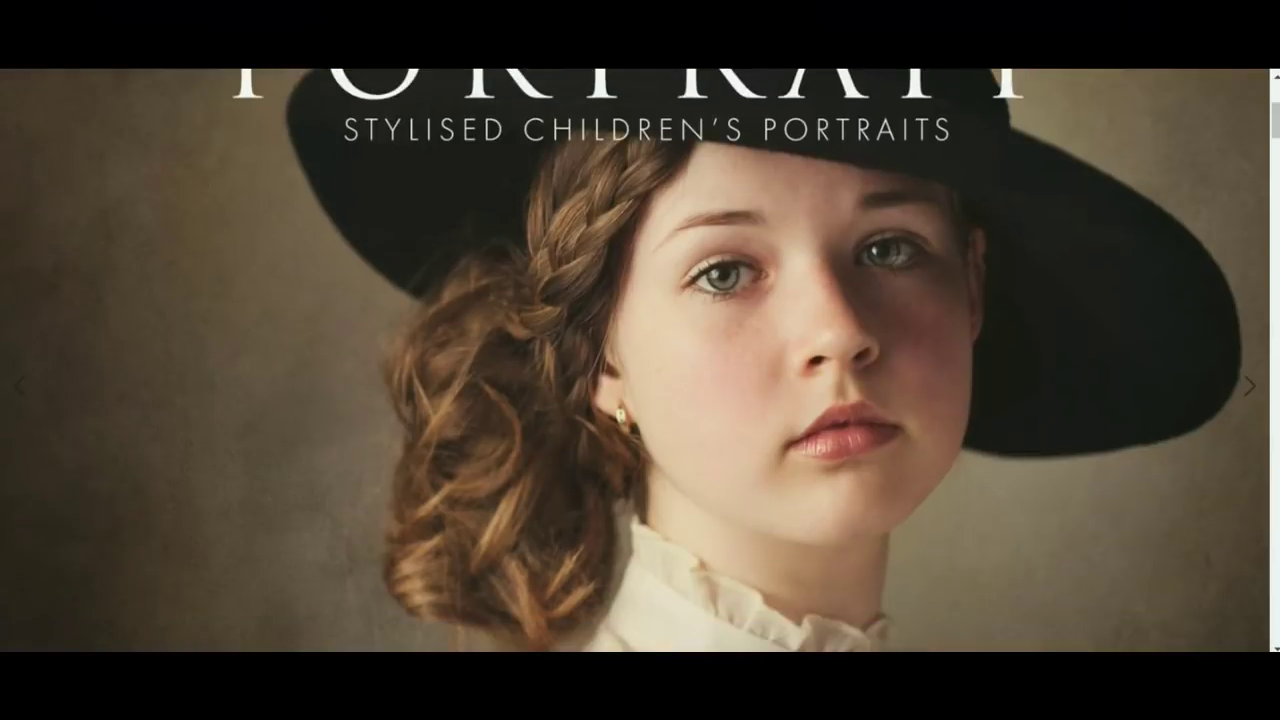
scroll(640, 360, "down", 4)
scroll(640, 360, "down", 2)
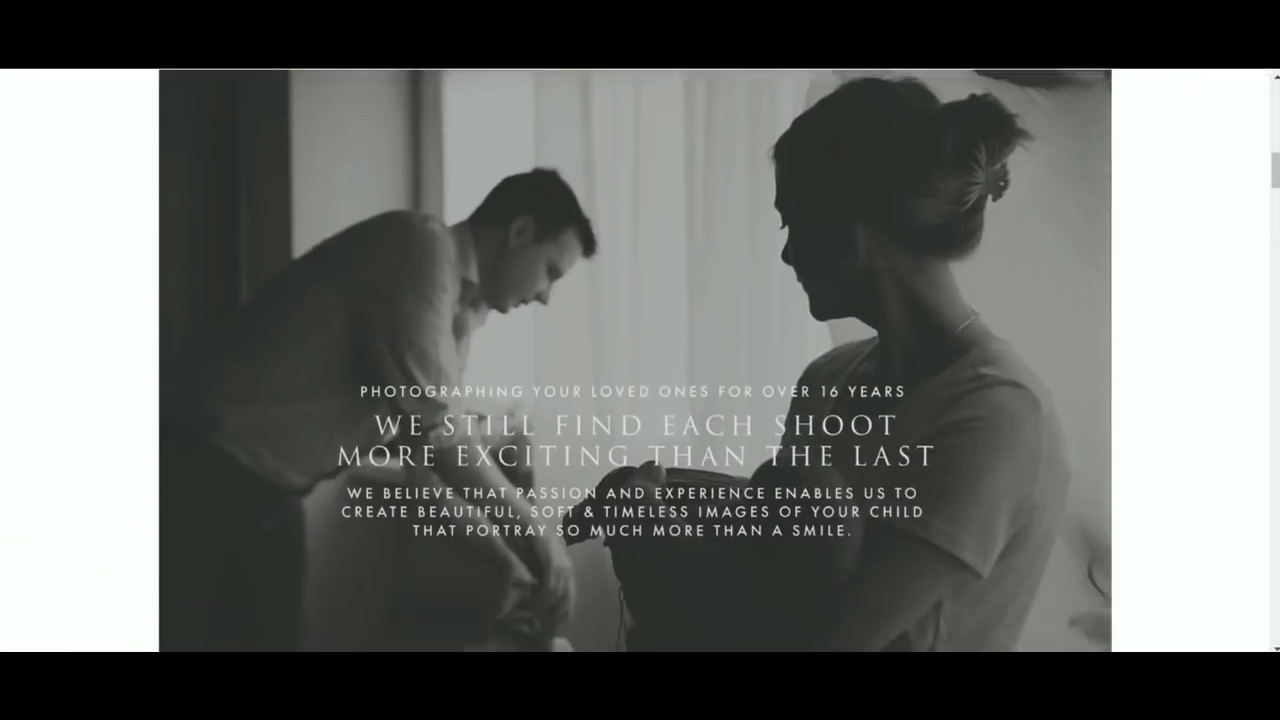
scroll(640, 360, "down", 4)
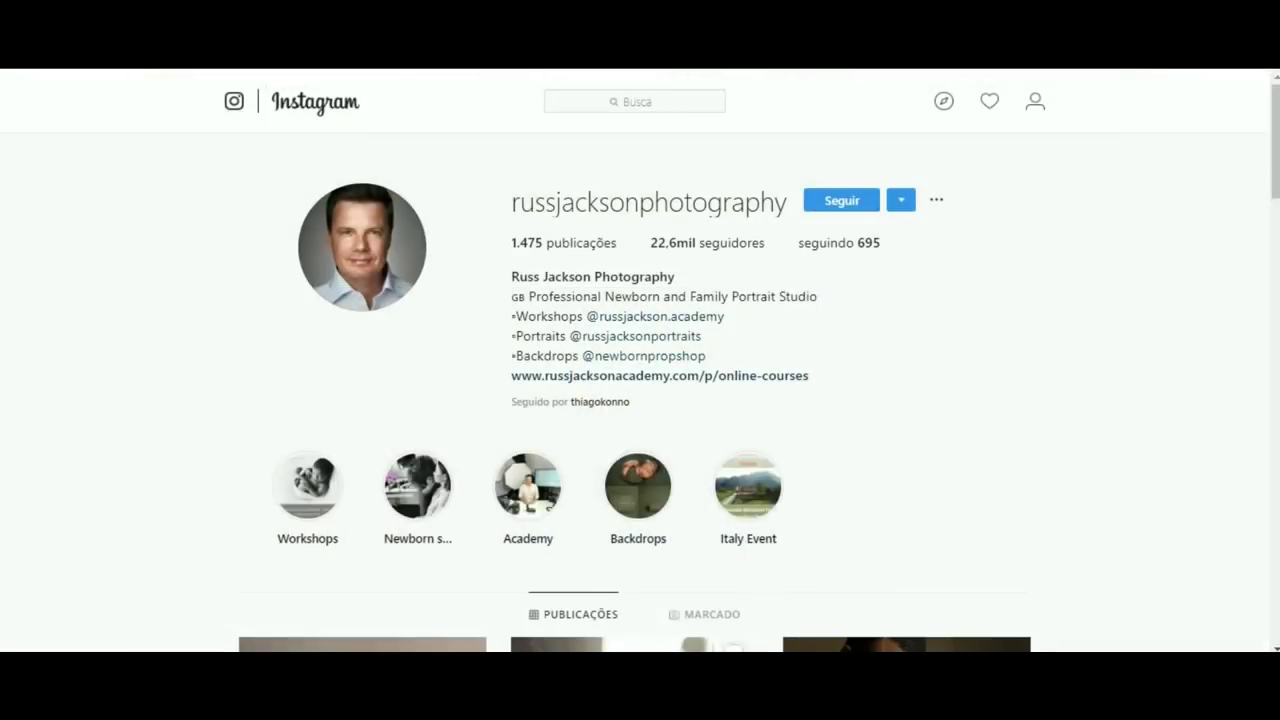
Step: Scroll the Instagram profile past the highlights into the newborn, family and portrait post grid
scroll(640, 400, "down", 1)
scroll(640, 400, "down", 2)
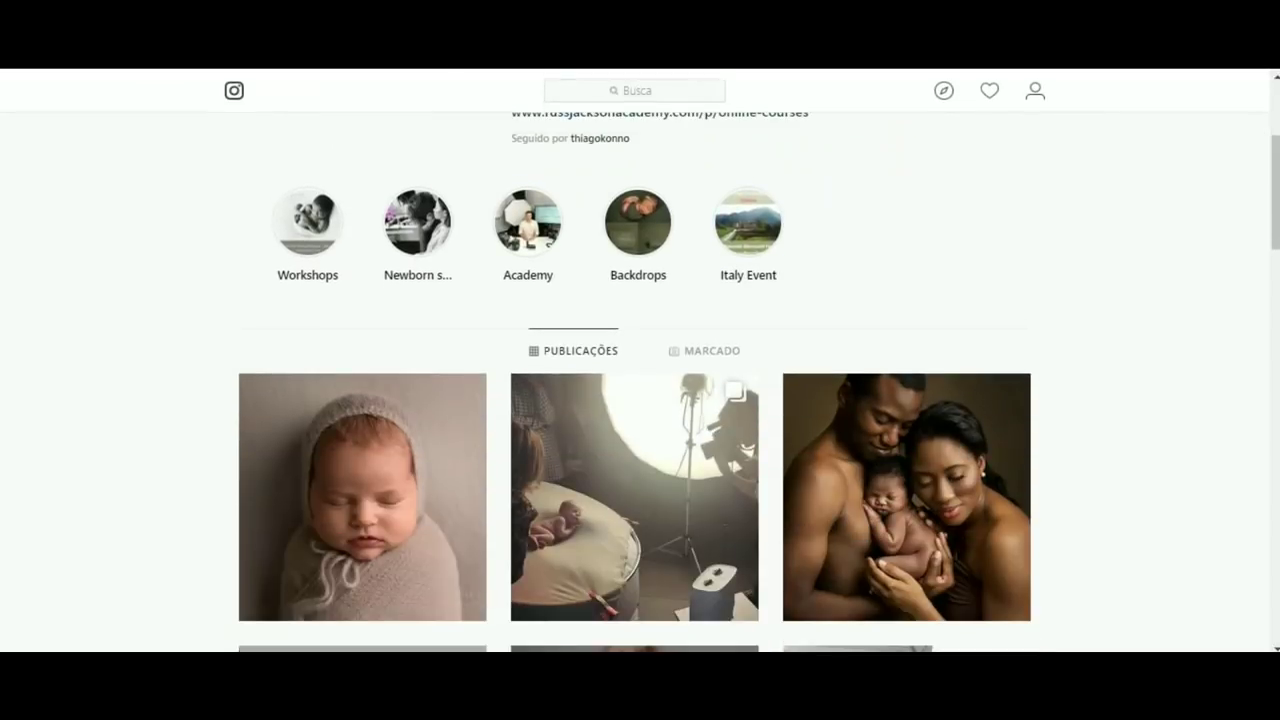
scroll(640, 400, "down", 1)
scroll(640, 400, "down", 1)
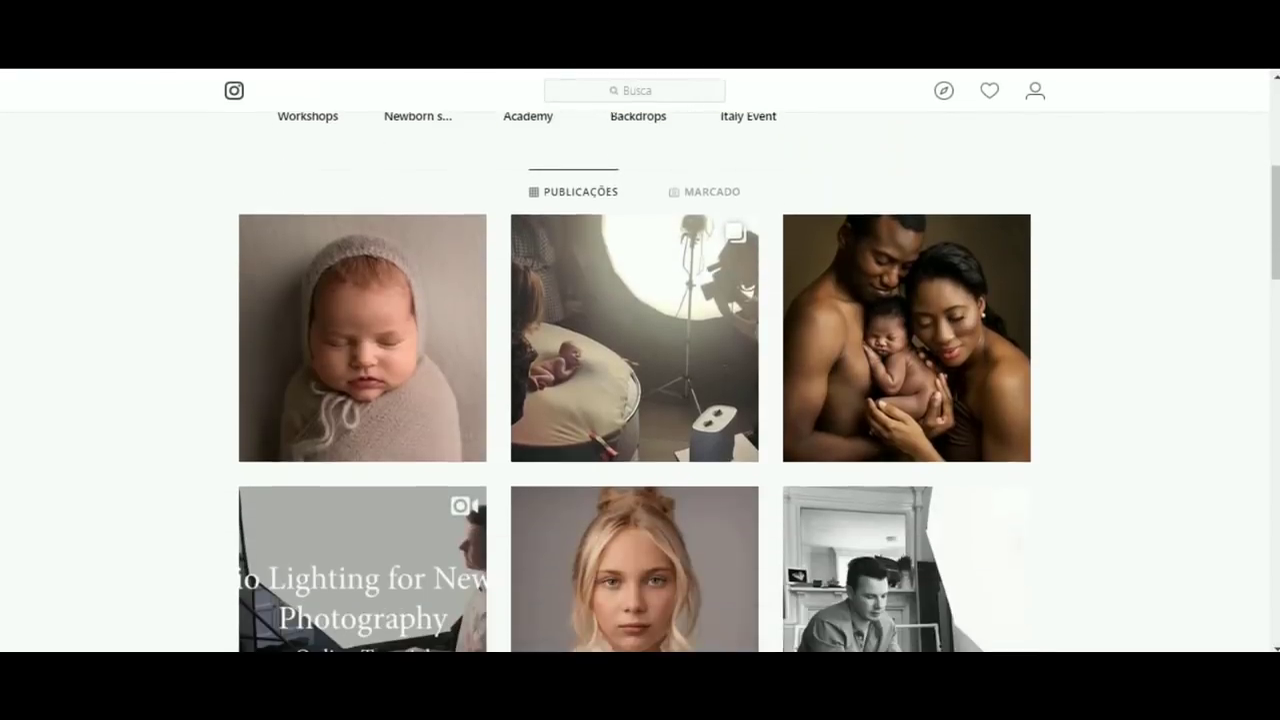
scroll(640, 400, "down", 2)
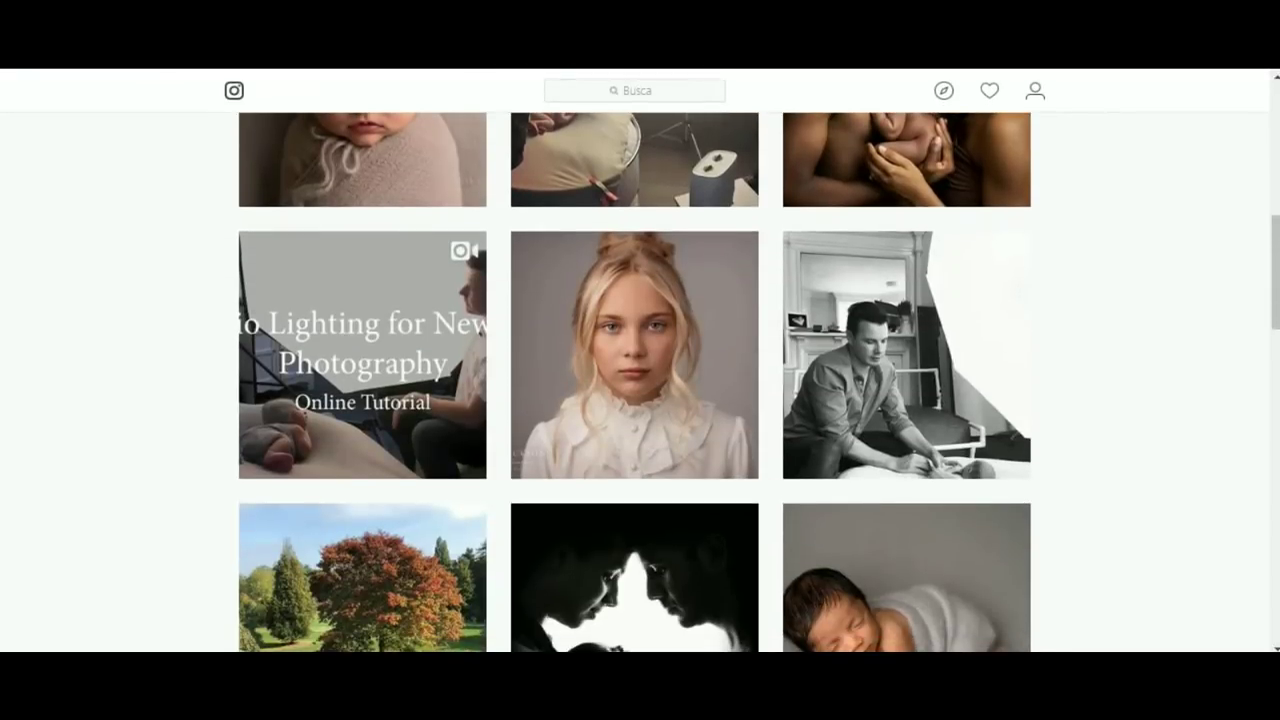
scroll(640, 400, "down", 1)
scroll(640, 400, "down", 3)
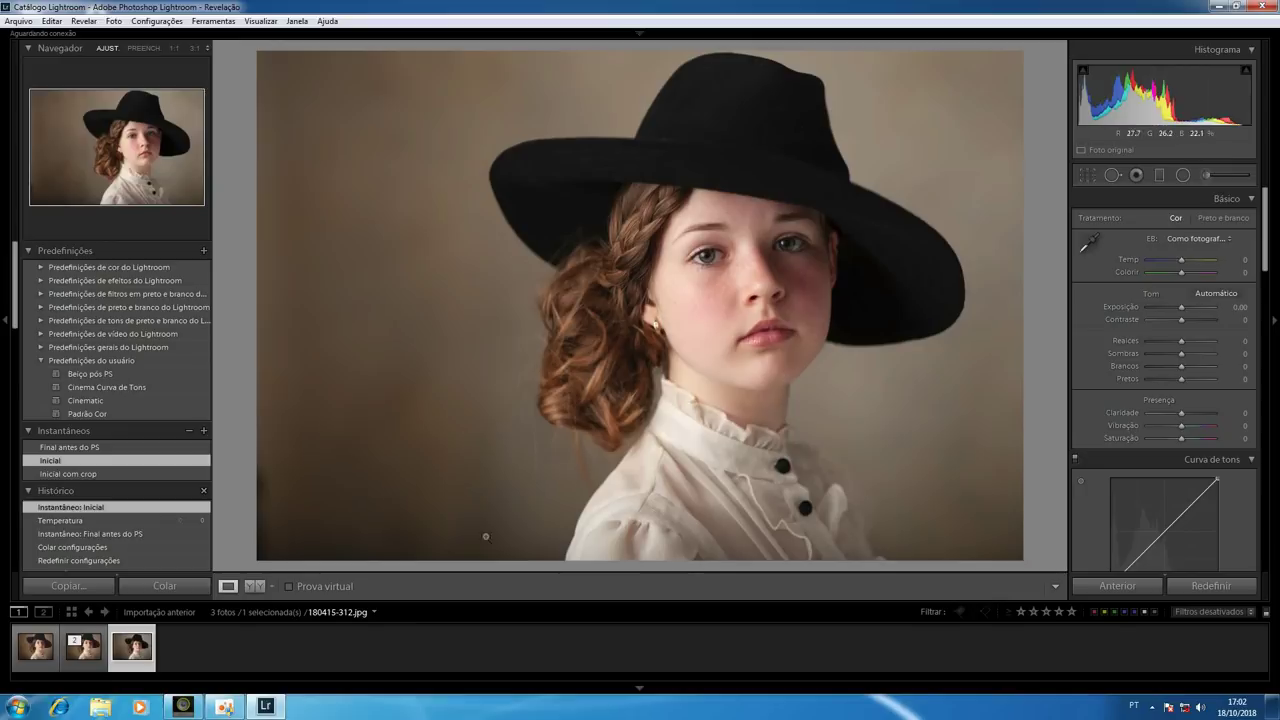
left_click(28, 663)
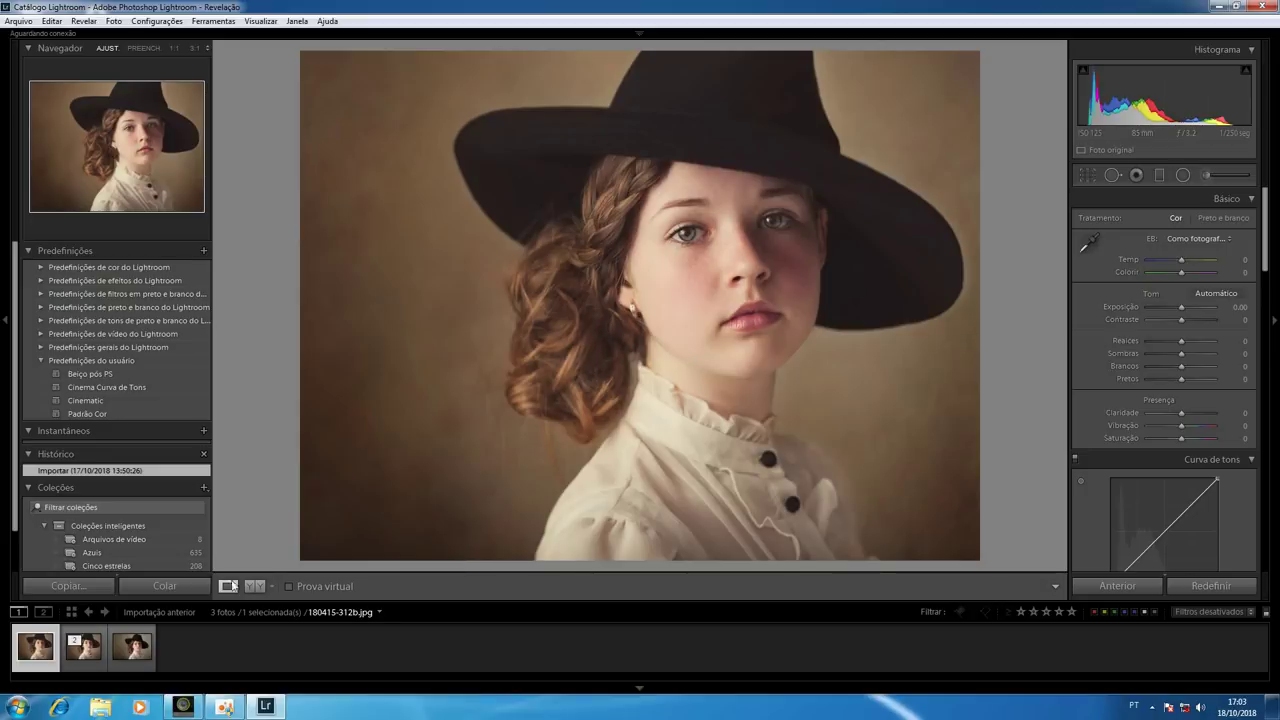
left_click(131, 650)
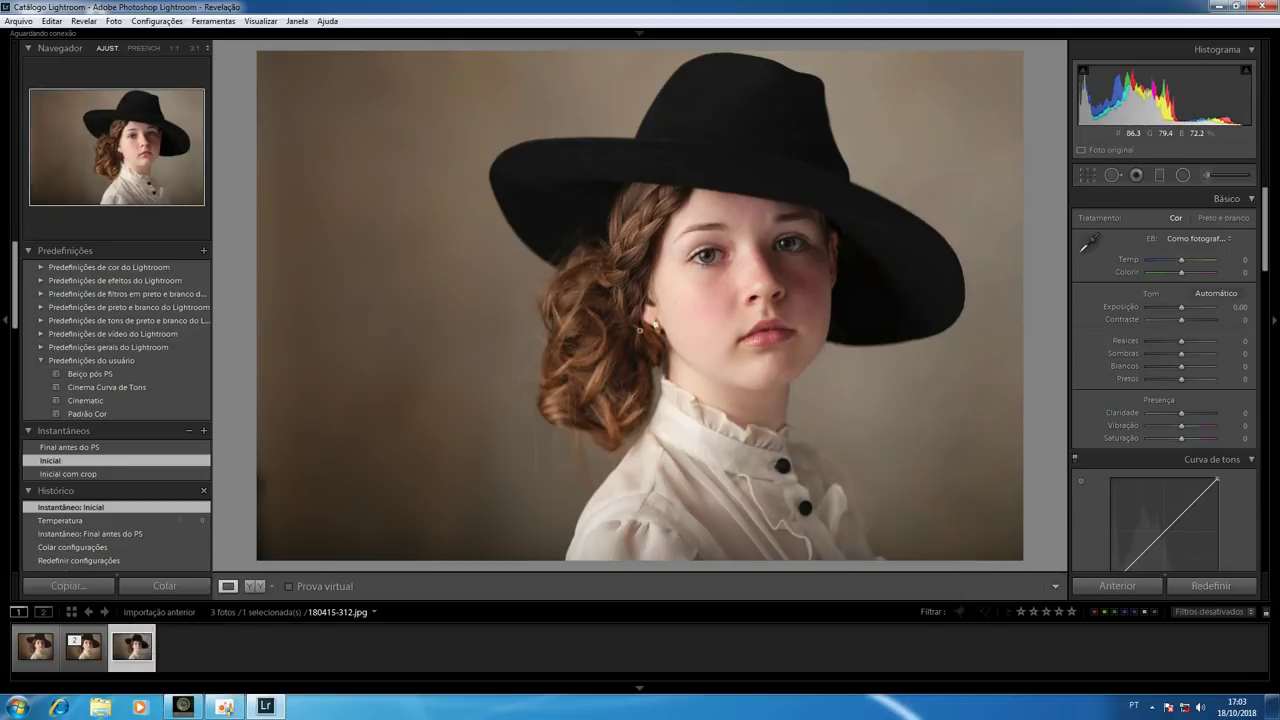
key("Left")
key("Left")
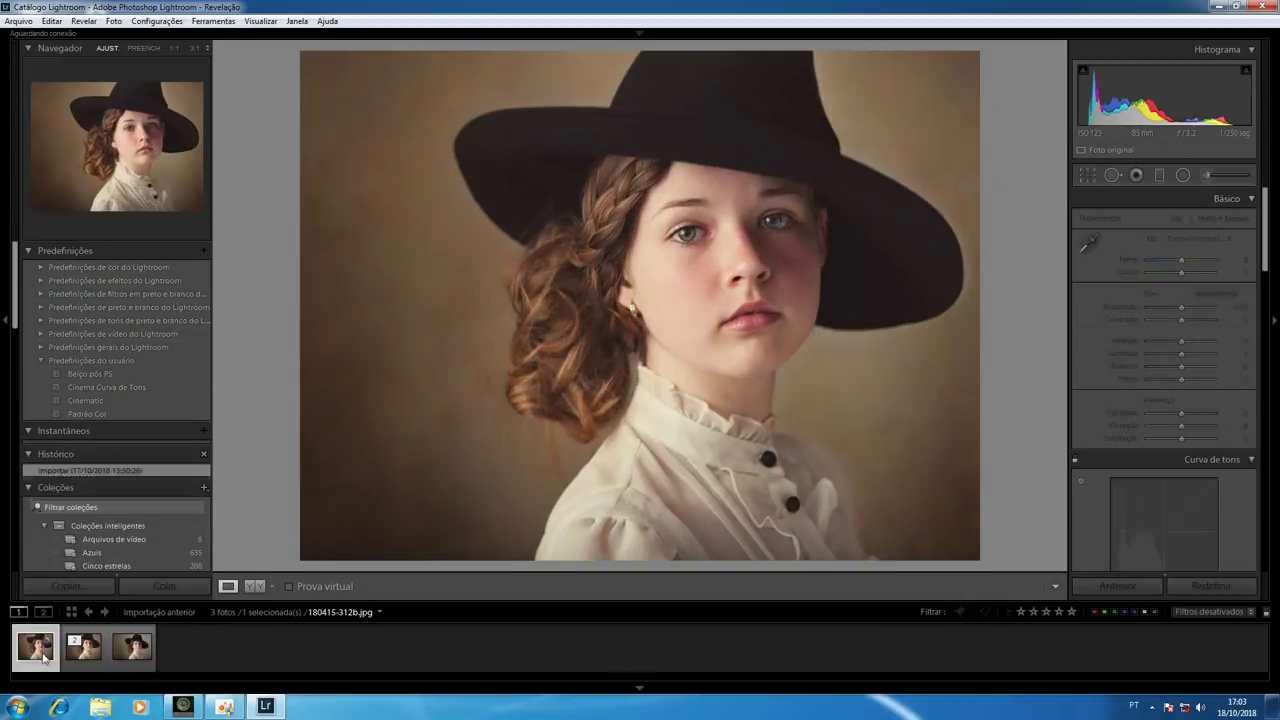
left_click(132, 647)
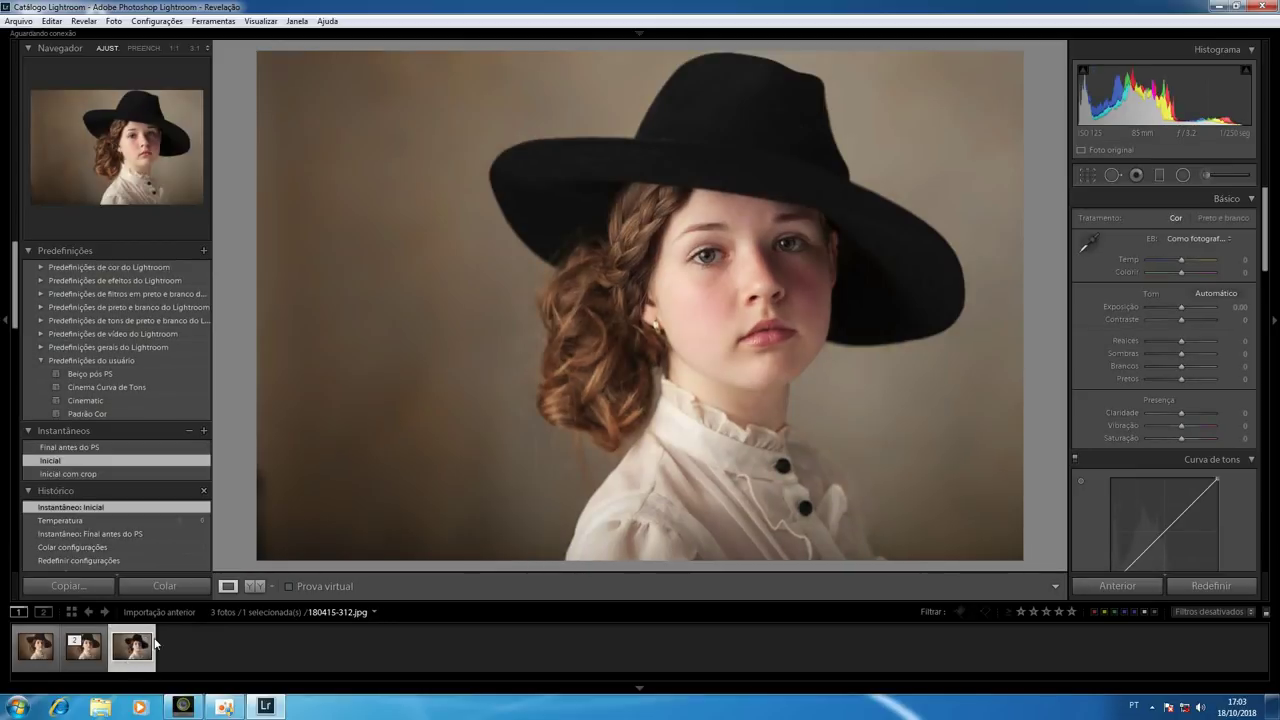
left_click(1088, 175)
Step: Raise exposure to +0.30 and contrast to +10
left_click_drag(257, 306, 273, 306)
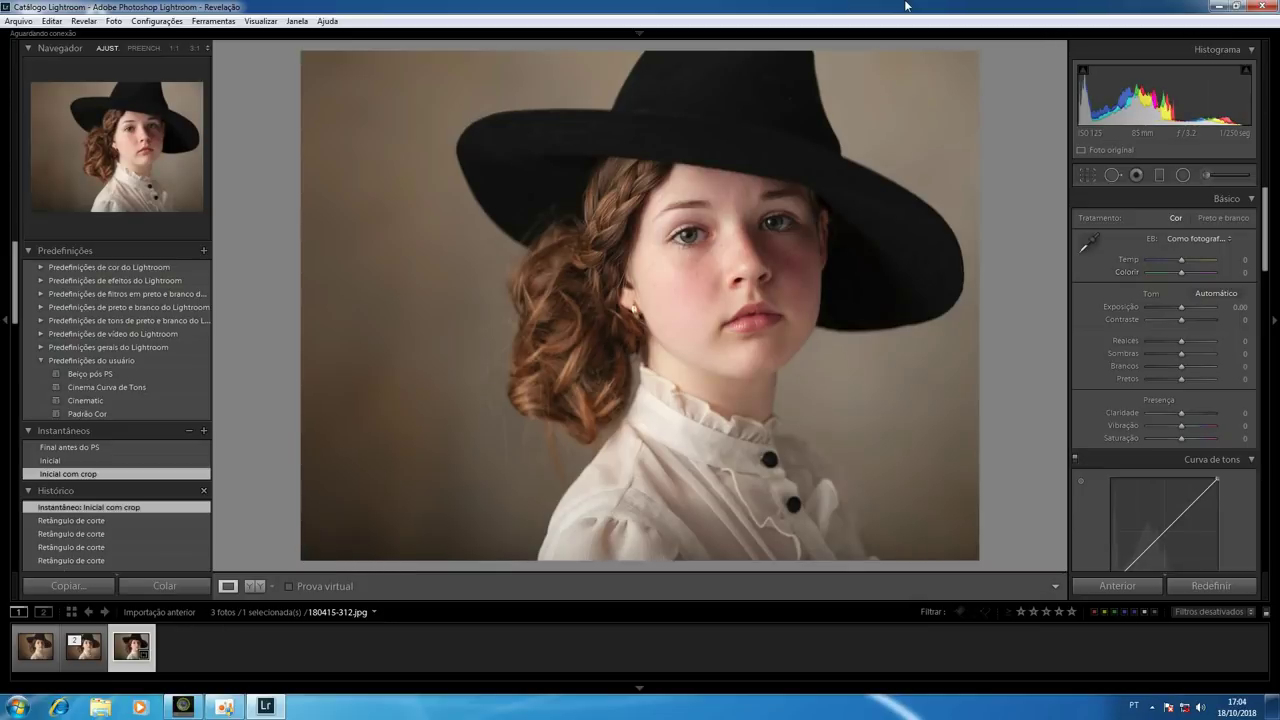
key("period")
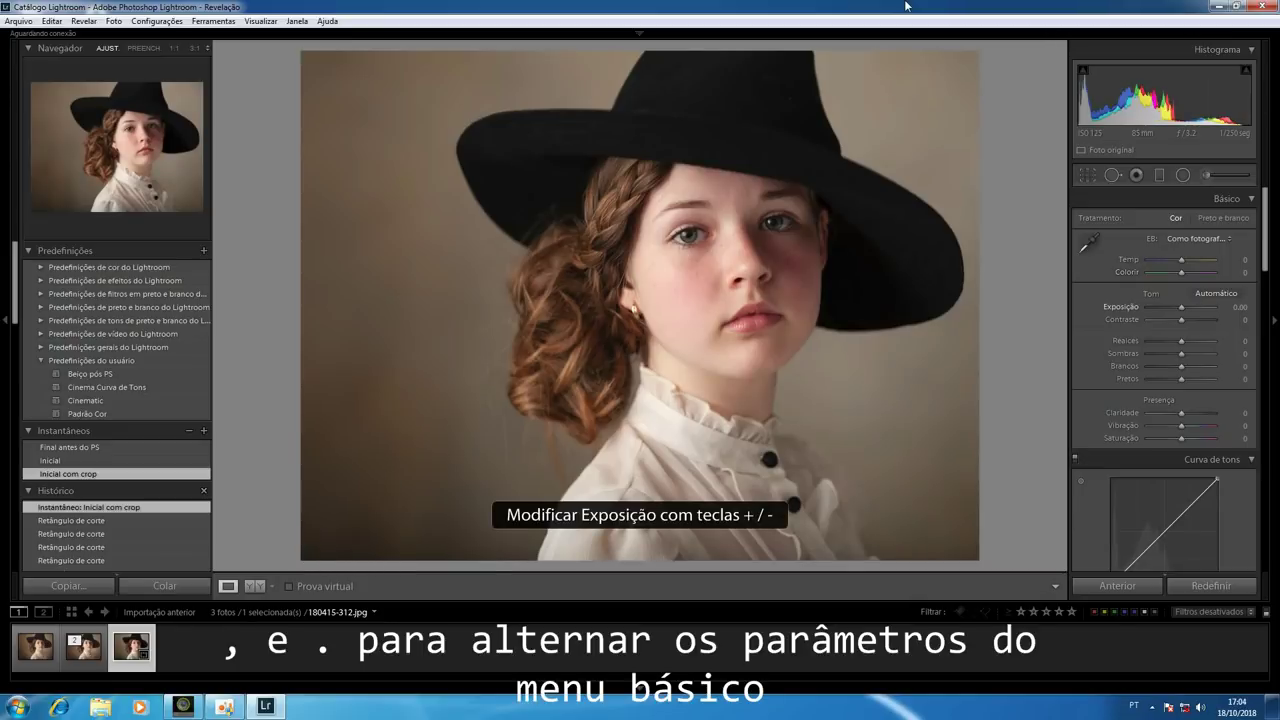
key("plus")
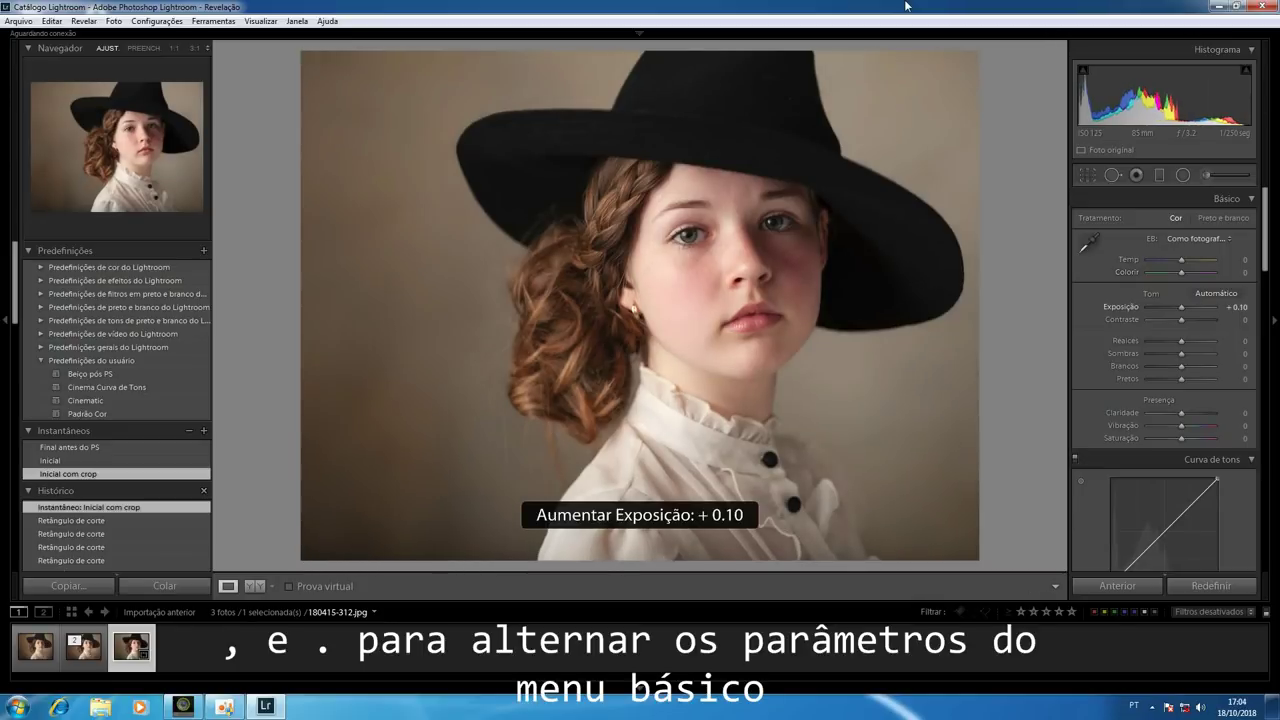
key("plus")
key("plus")
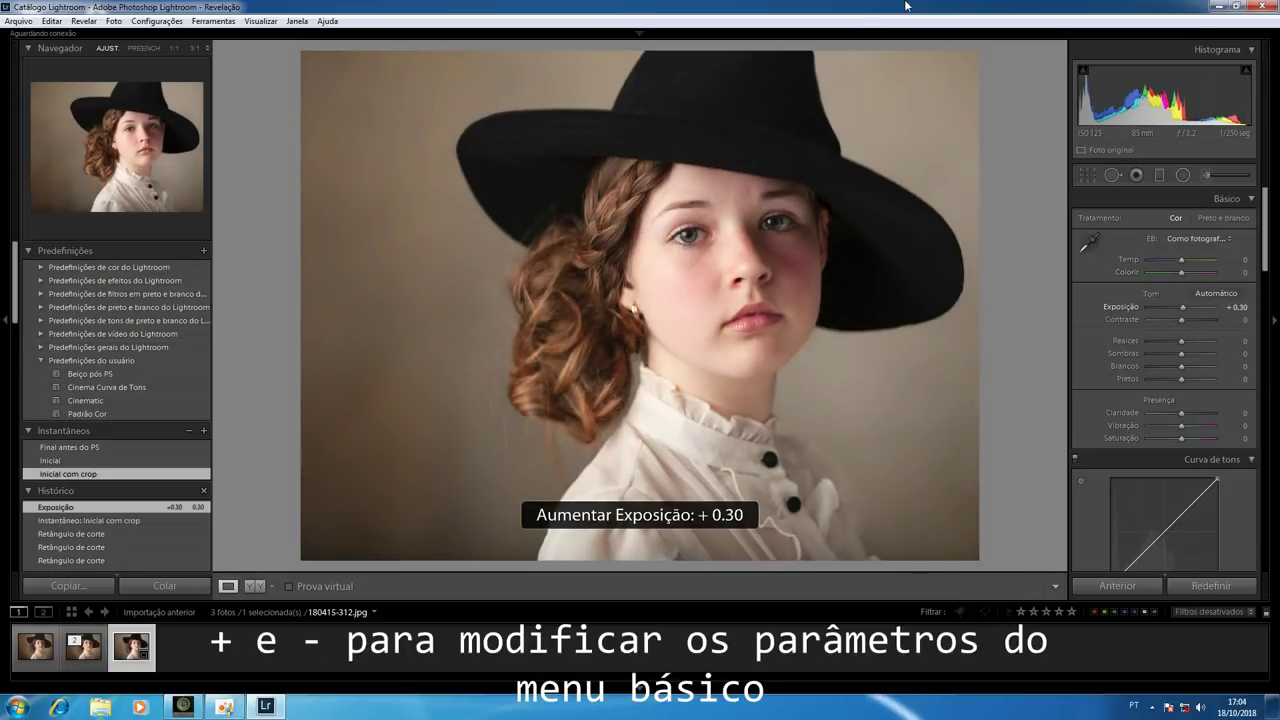
key("period")
key("plus")
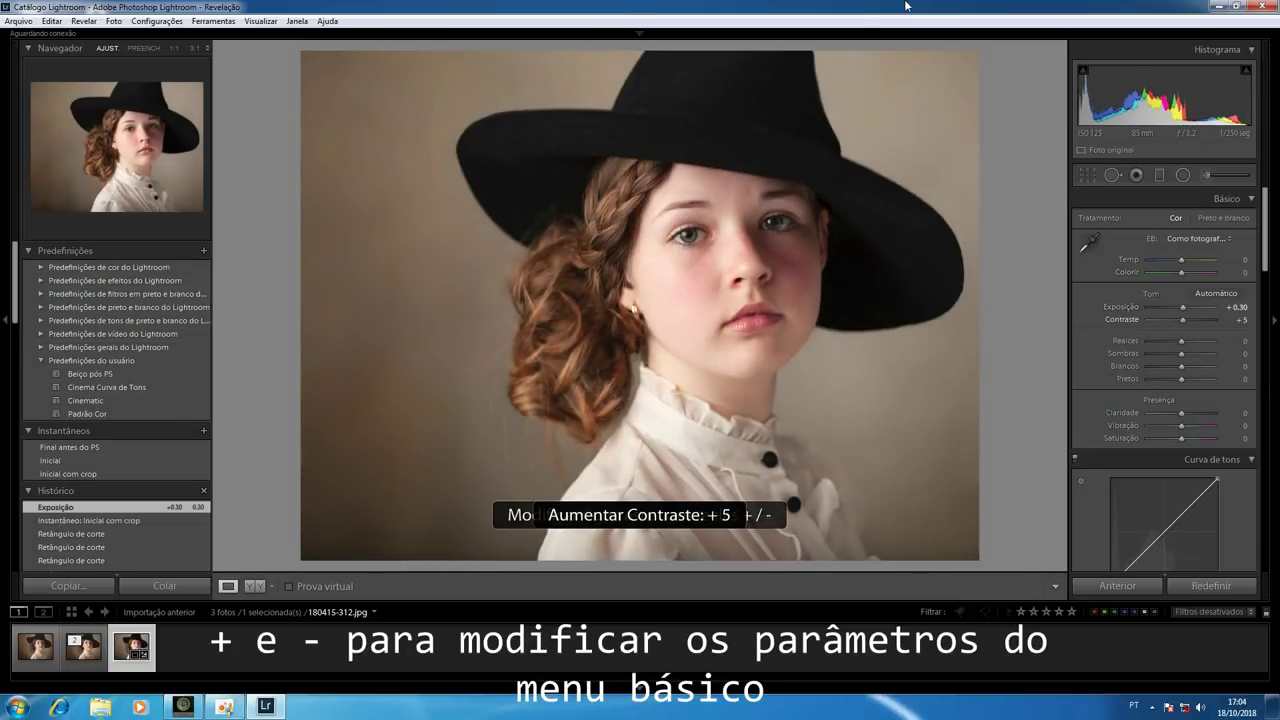
key("plus")
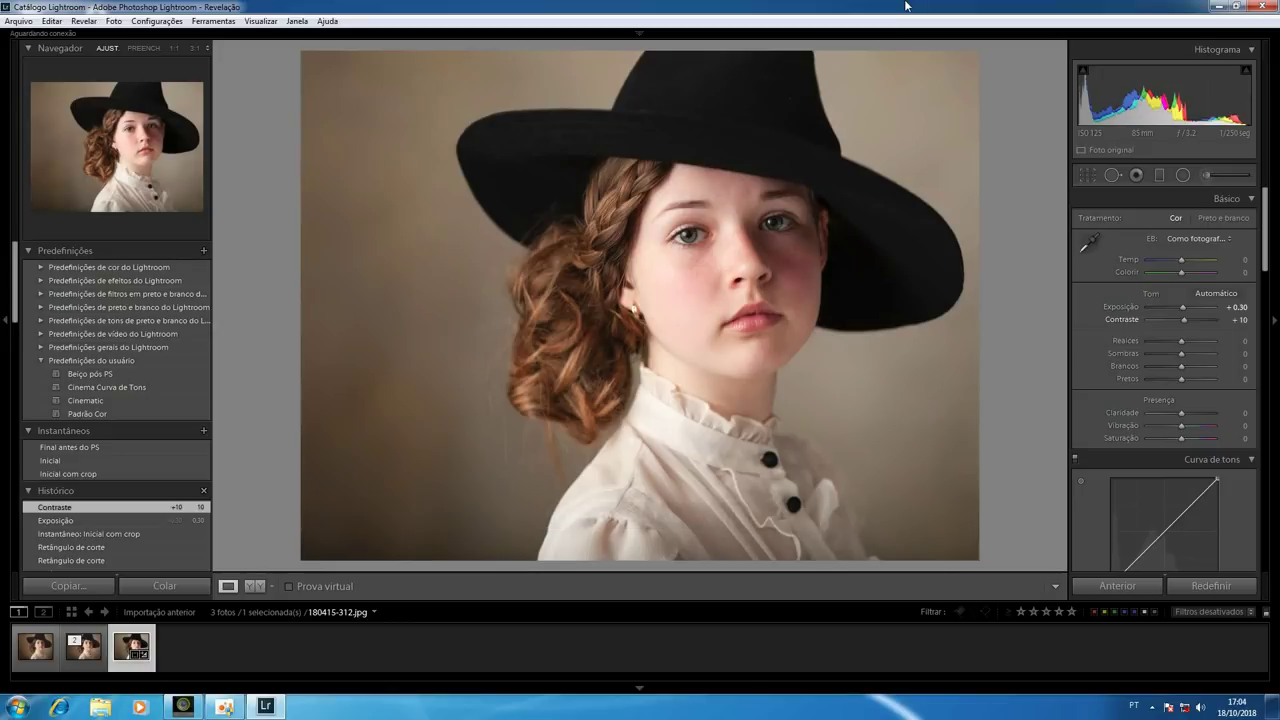
Step: Lower highlights to −15 and set clarity to −5
key("period")
key("minus")
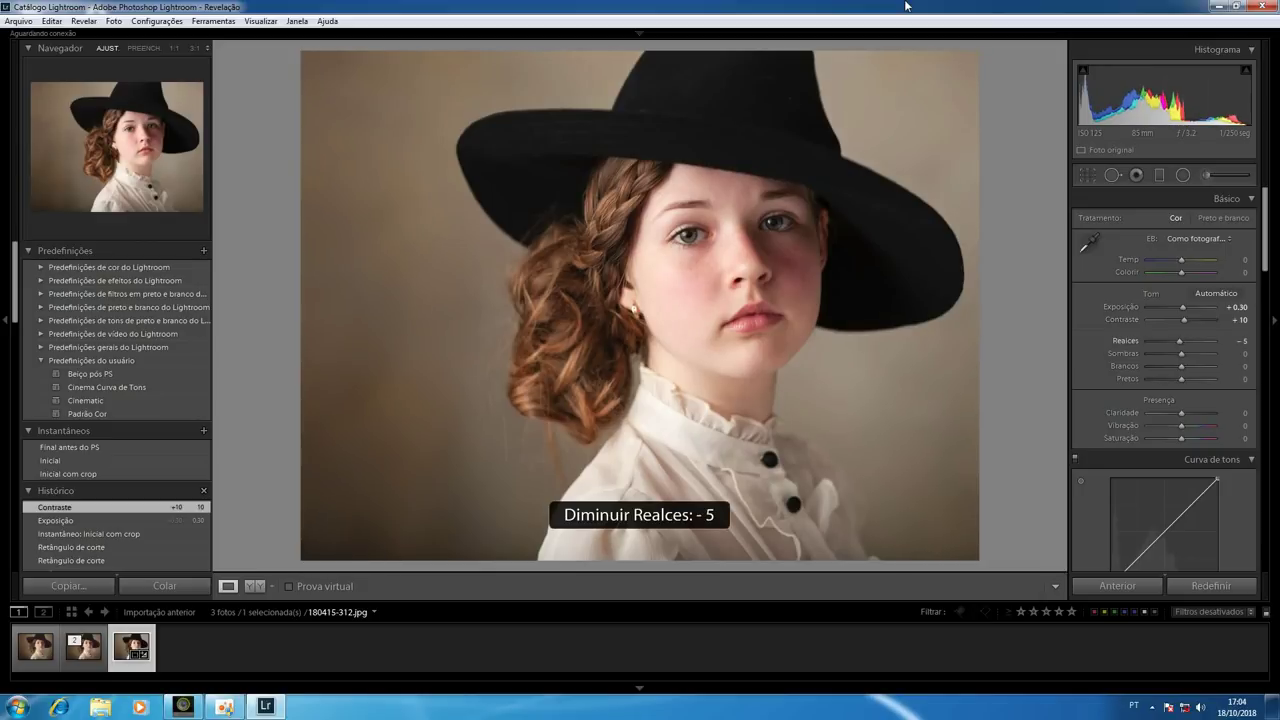
key("minus")
key("minus")
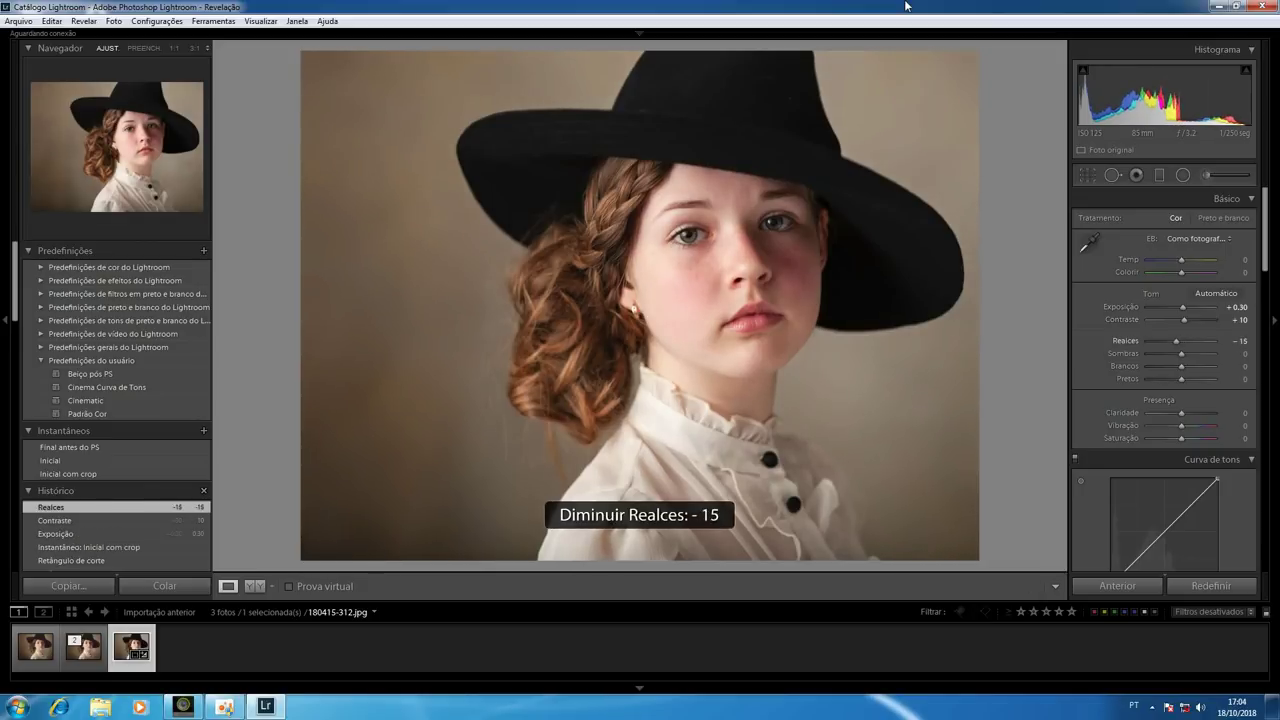
key("period")
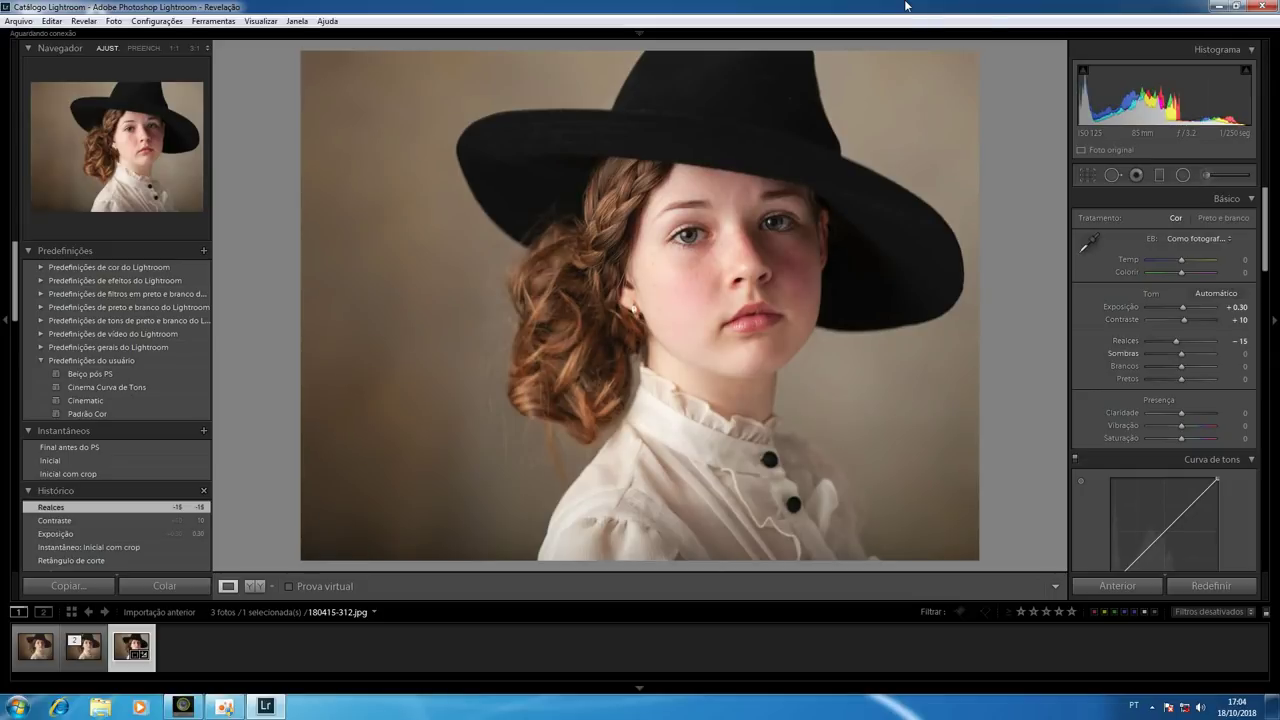
key("period")
key("period")
key("period")
key("plus")
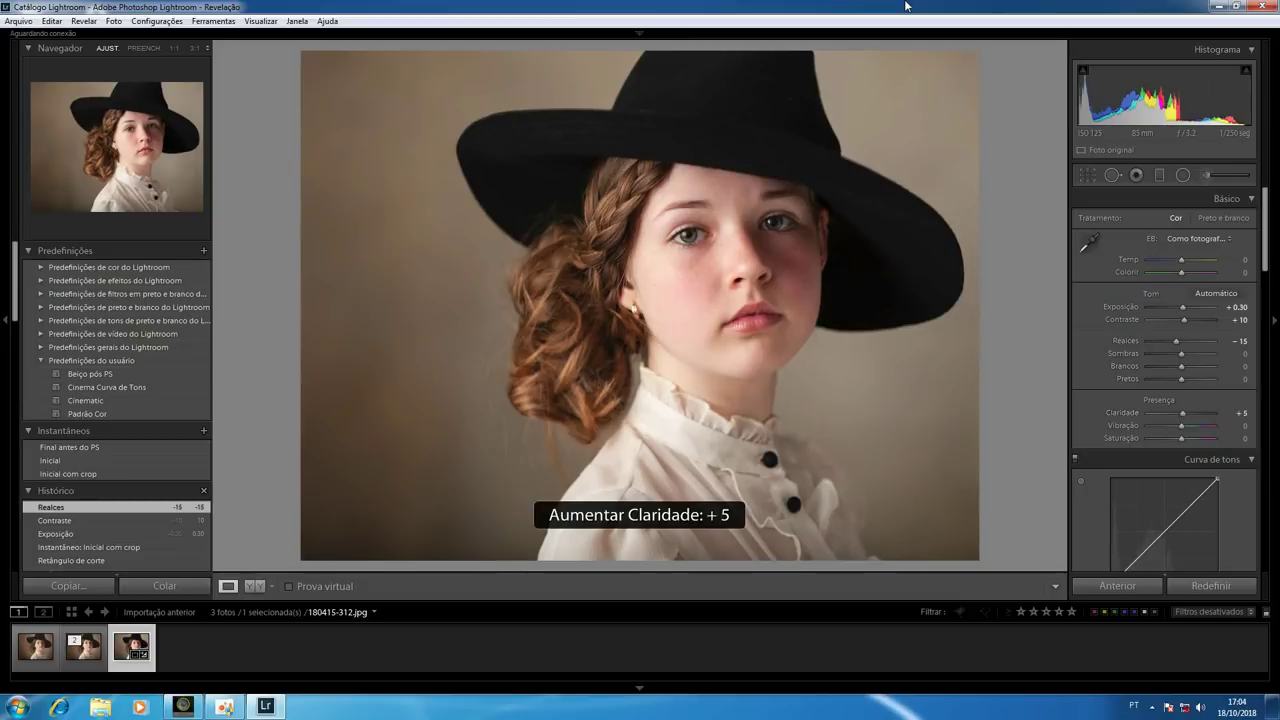
key("plus")
key("plus")
key("plus")
key("plus")
key("plus")
key("plus")
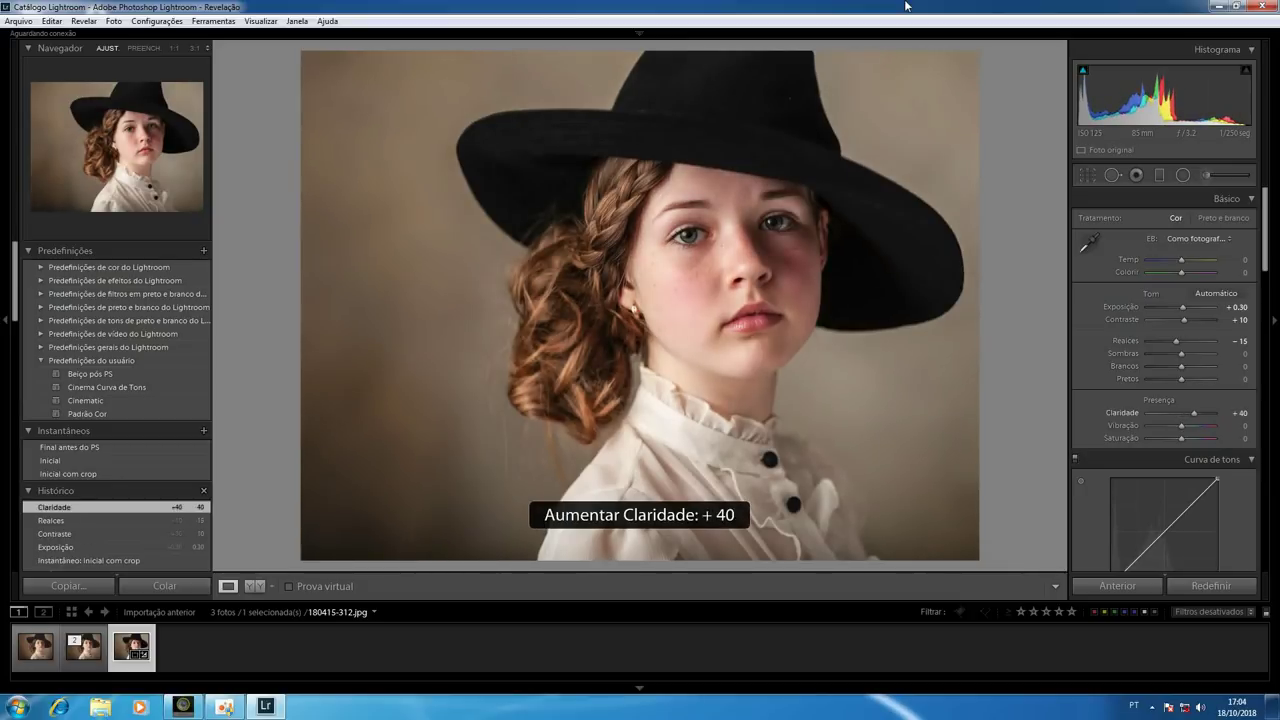
key("minus")
key("minus")
key("minus")
key("minus")
key("minus")
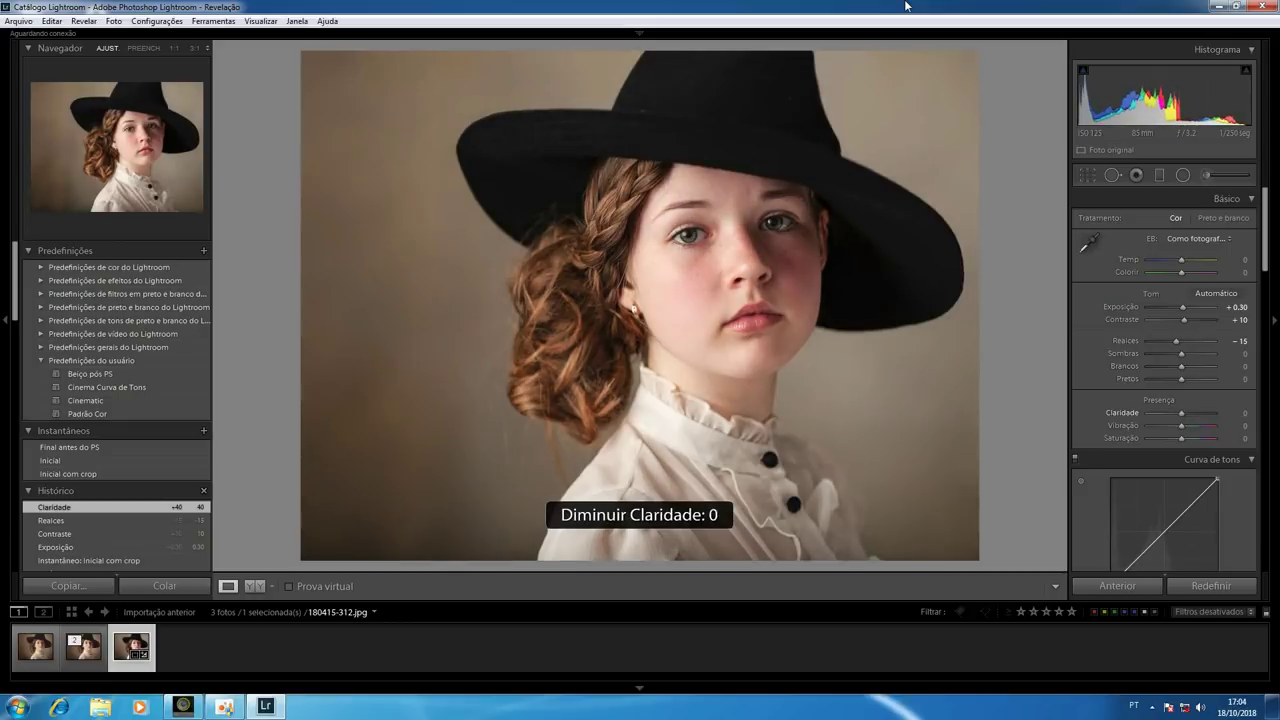
key("minus")
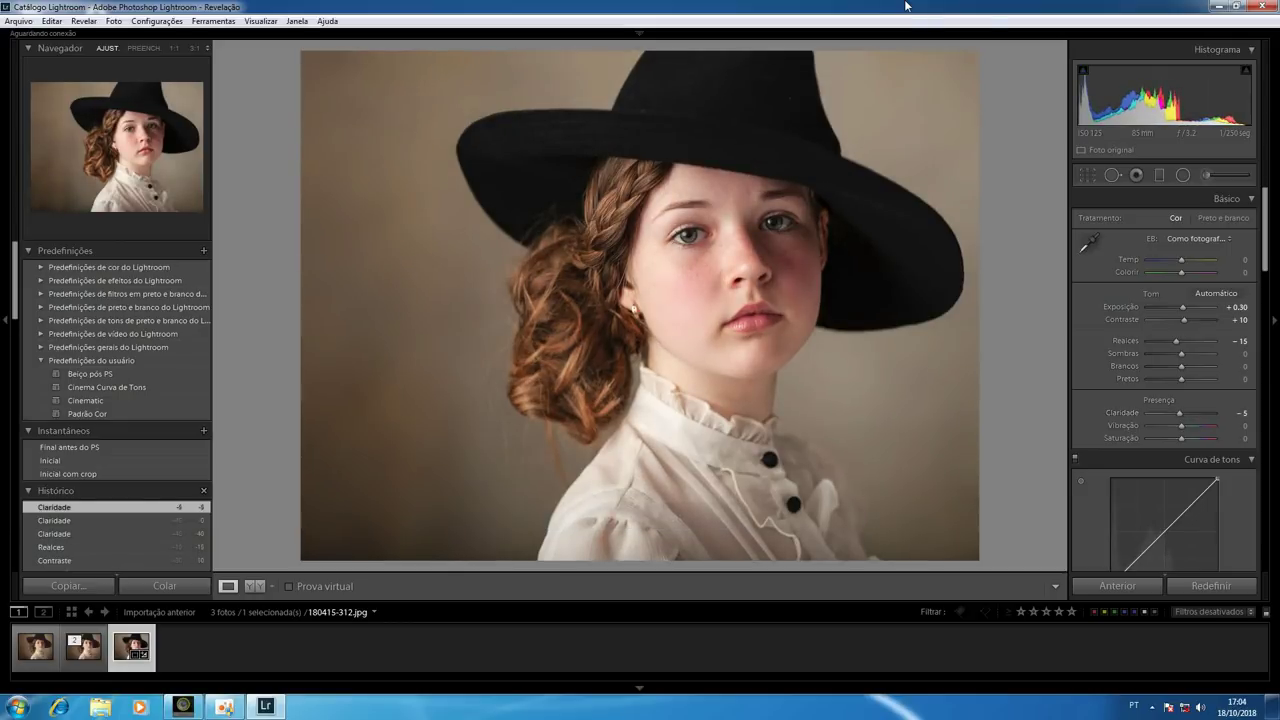
Step: Reduce saturation to −20 and compare with the finished portrait
key("period")
key("period")
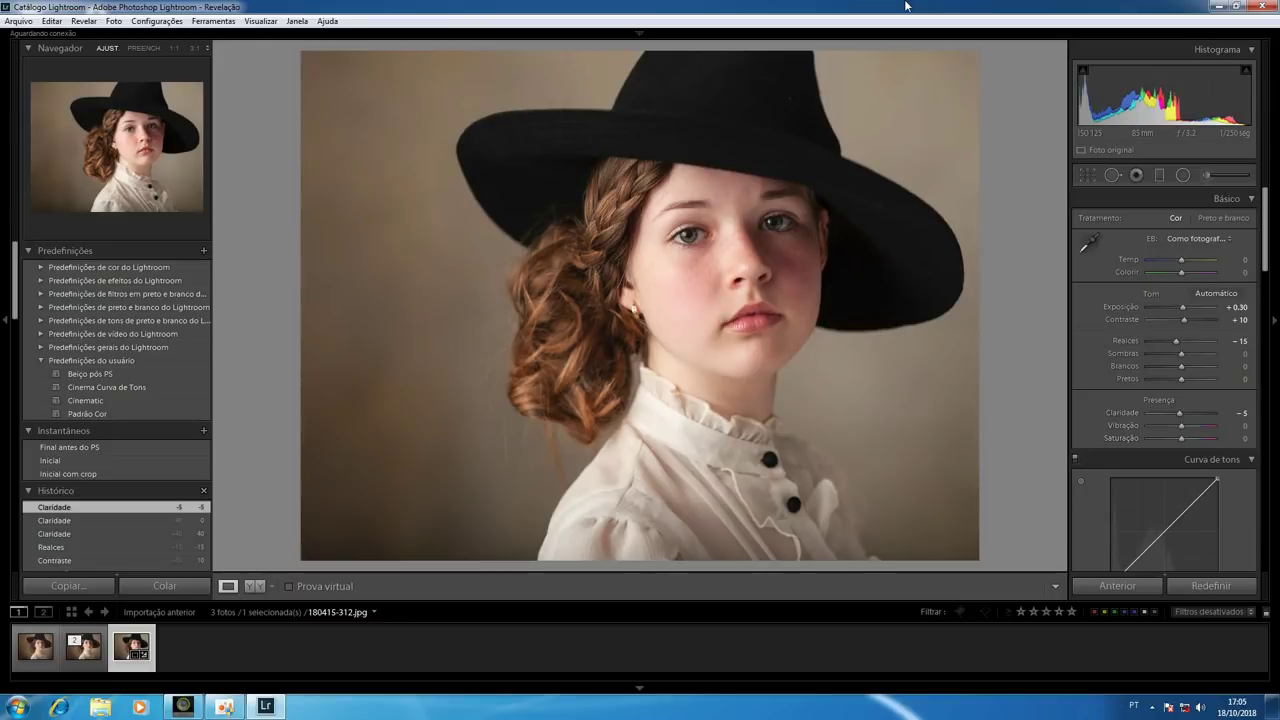
key("minus")
key("minus")
key("minus")
key("minus")
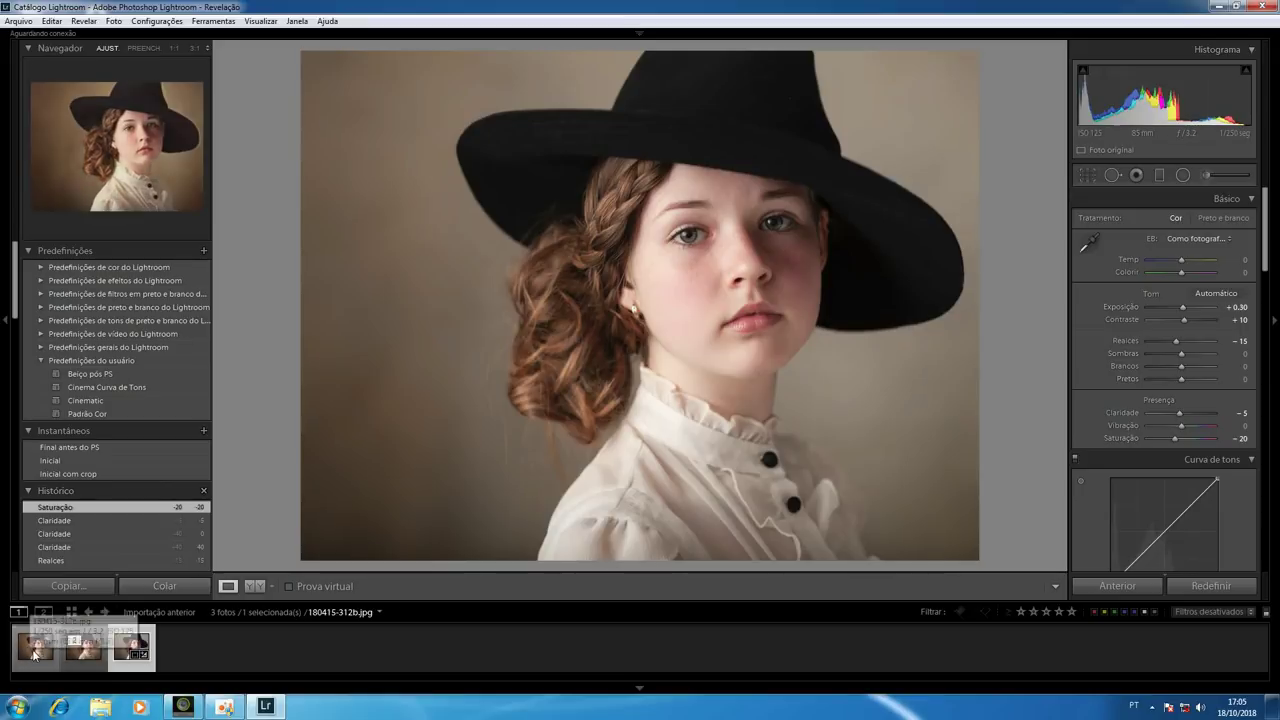
left_click(33, 650)
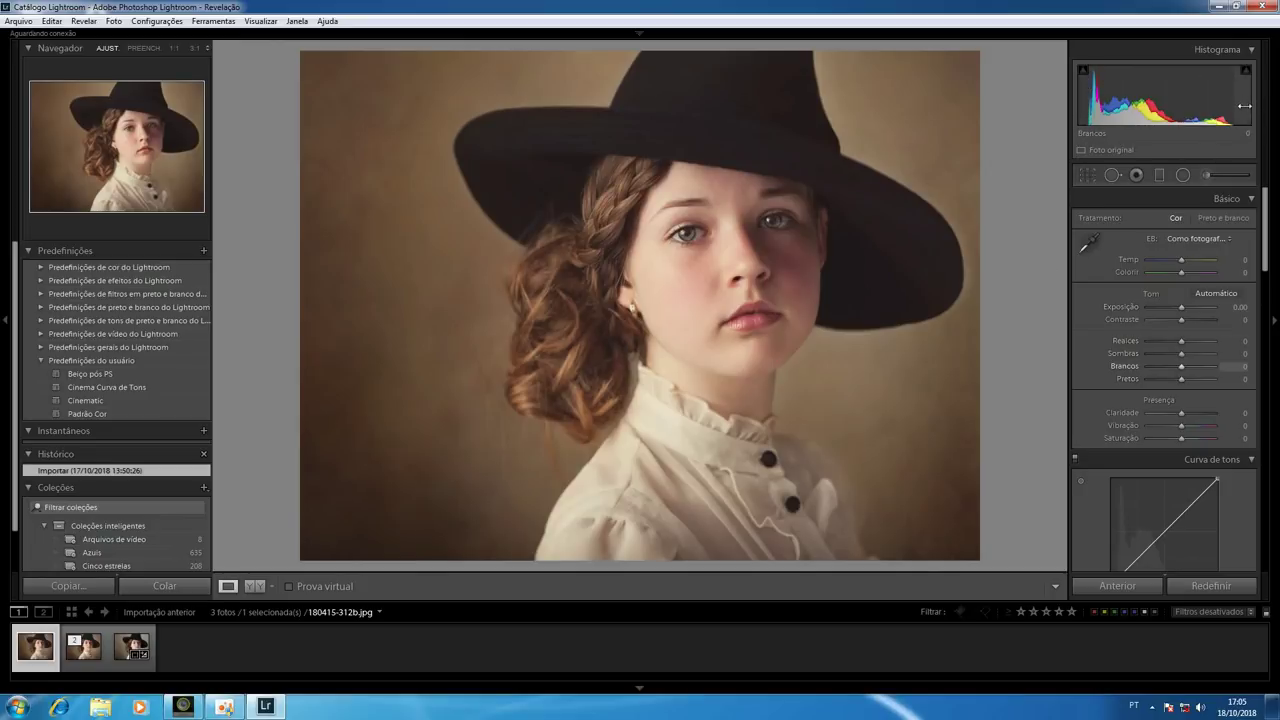
left_click(128, 652)
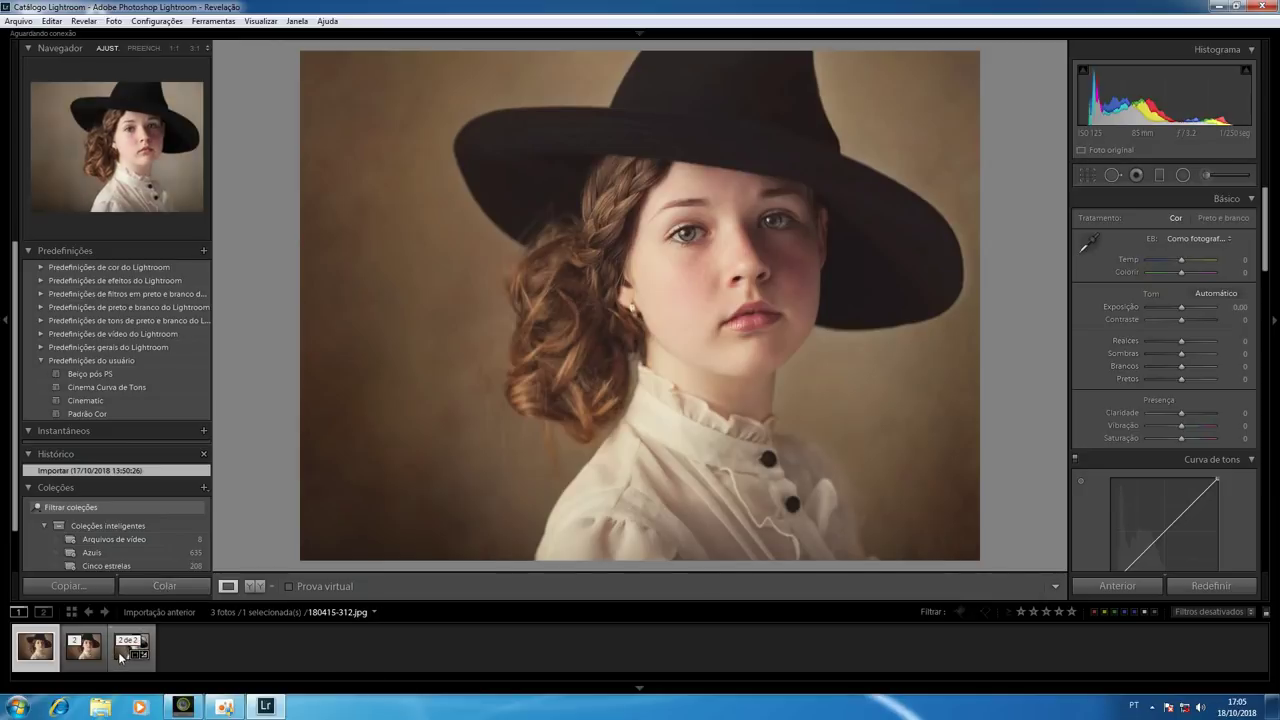
left_click(126, 656)
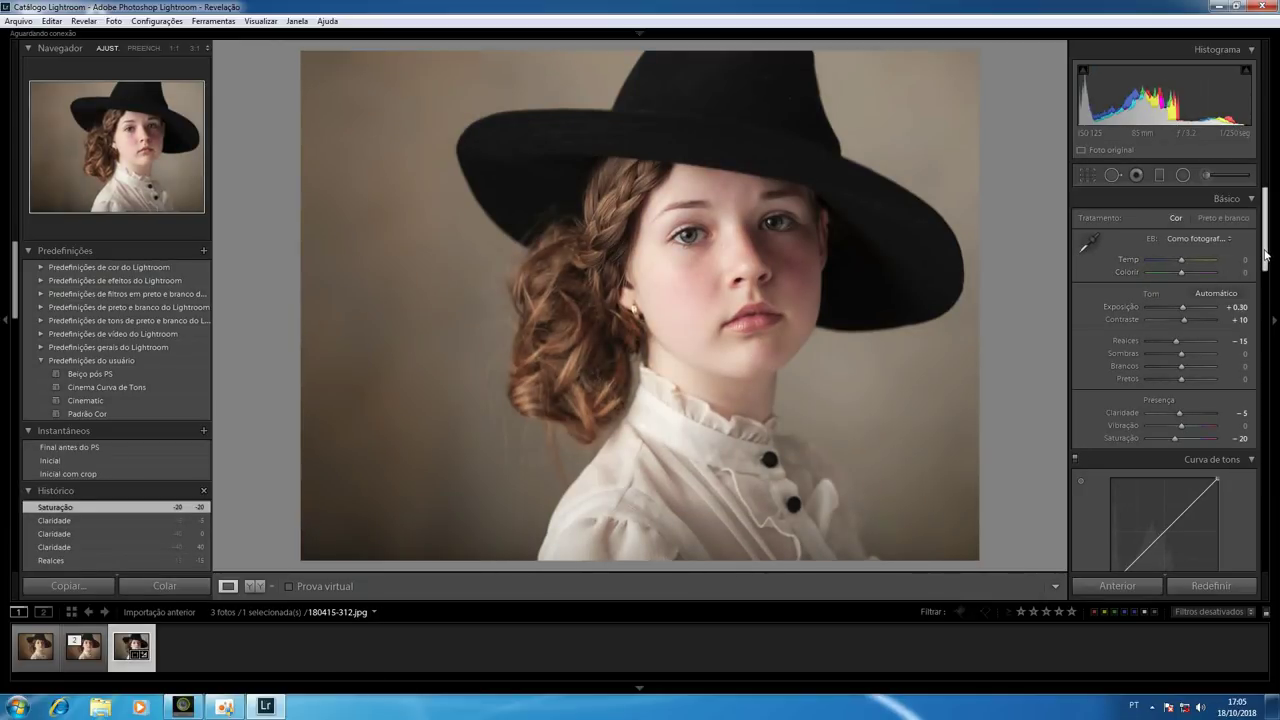
Step: Lift the tone curve's black point slightly and lower its white point to soften highlights
scroll(1229, 288, "down", 5)
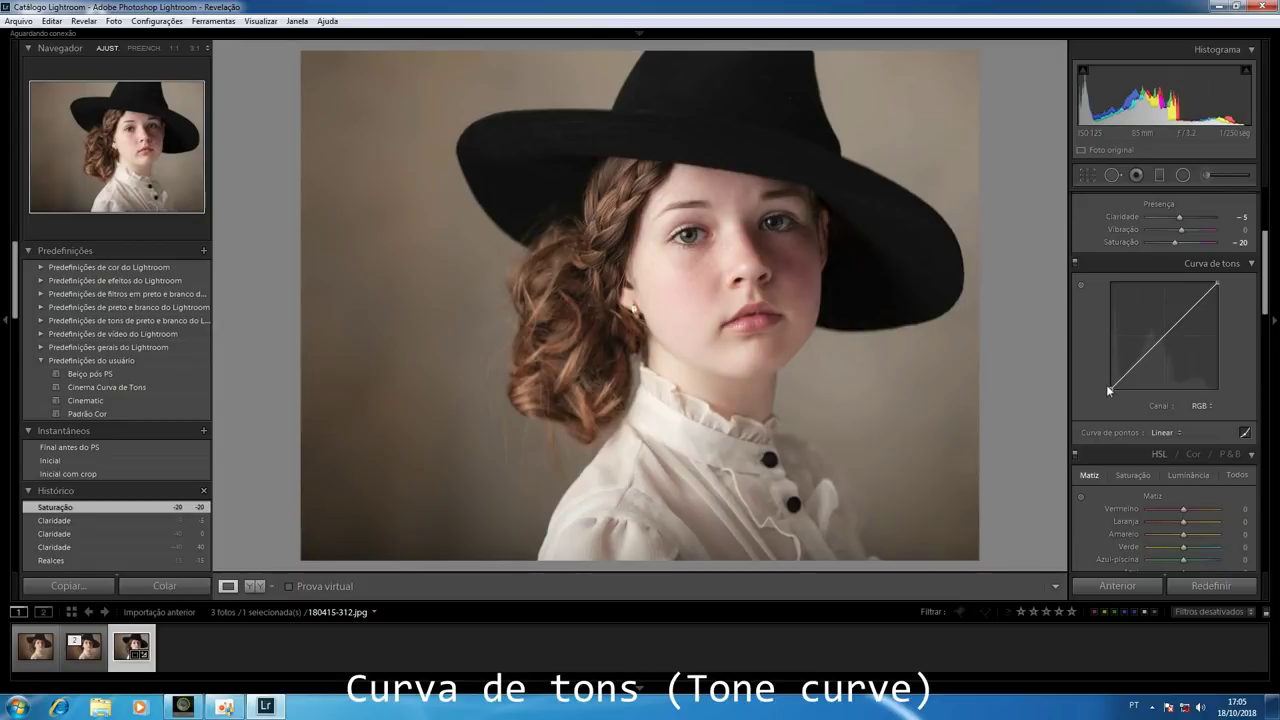
mouse_move(1110, 389)
left_click_drag(1110, 388, 1110, 384)
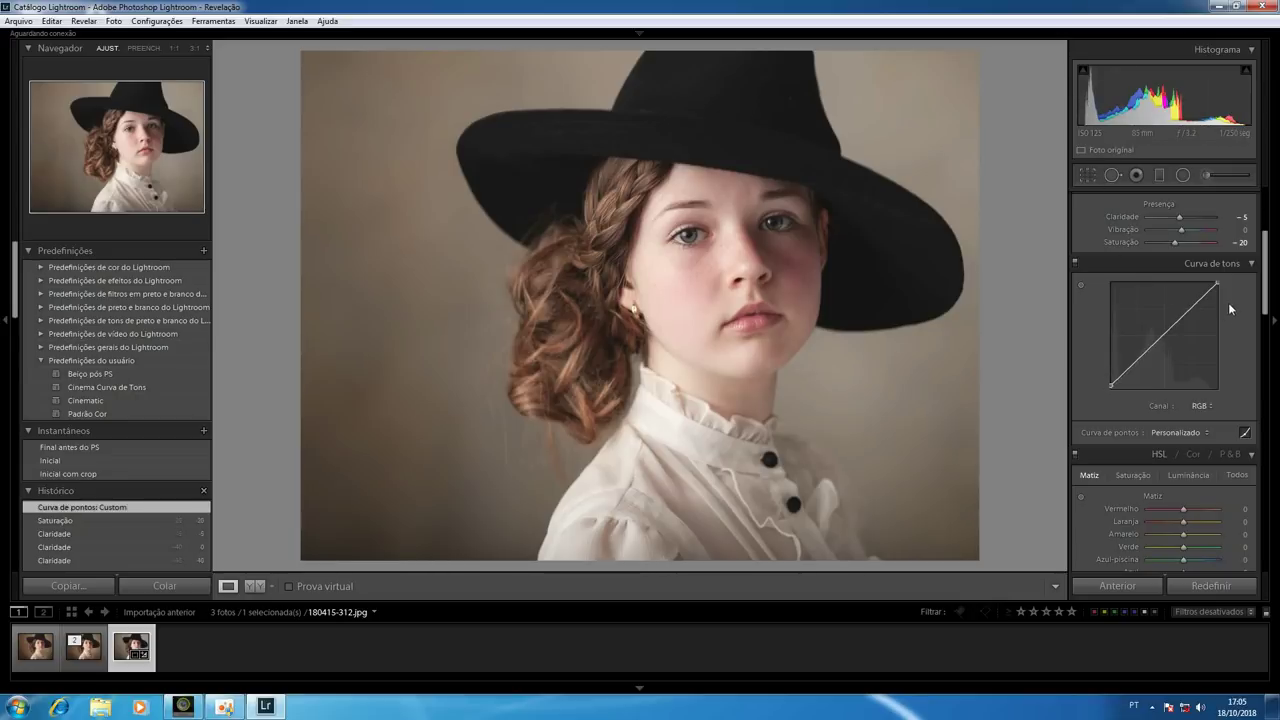
left_click_drag(1217, 284, 1217, 288)
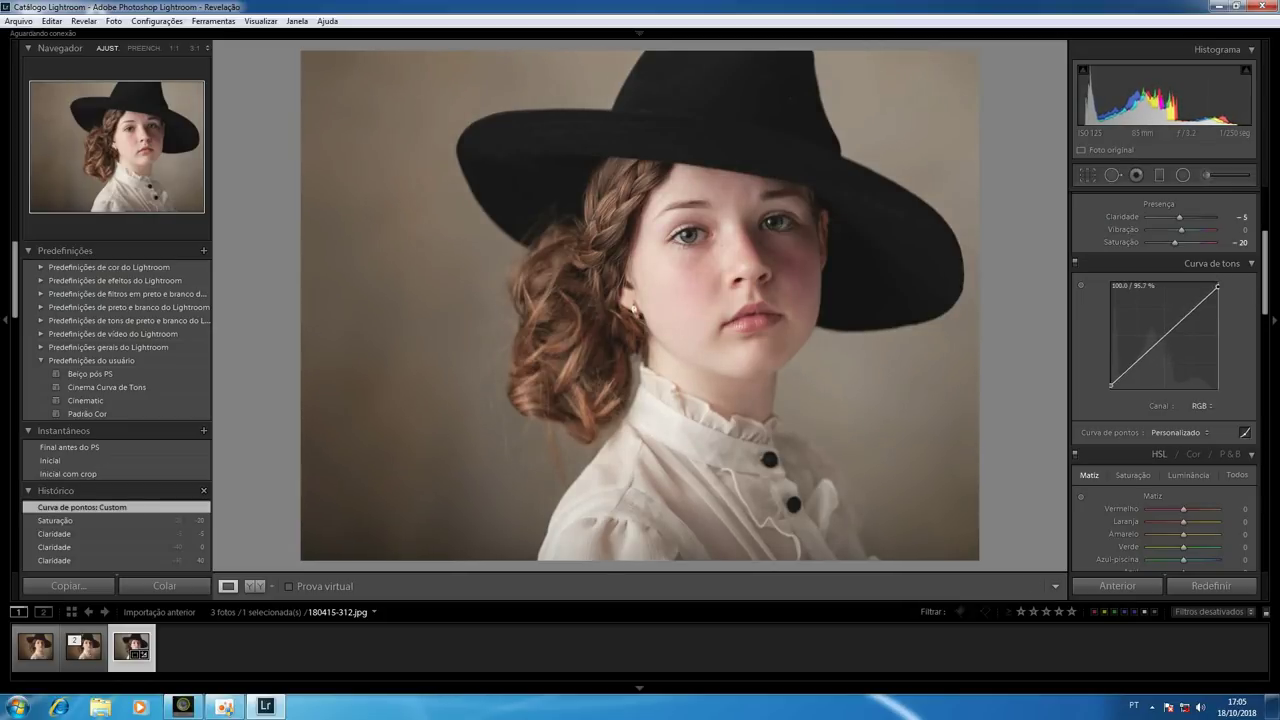
left_click_drag(1217, 287, 1217, 289)
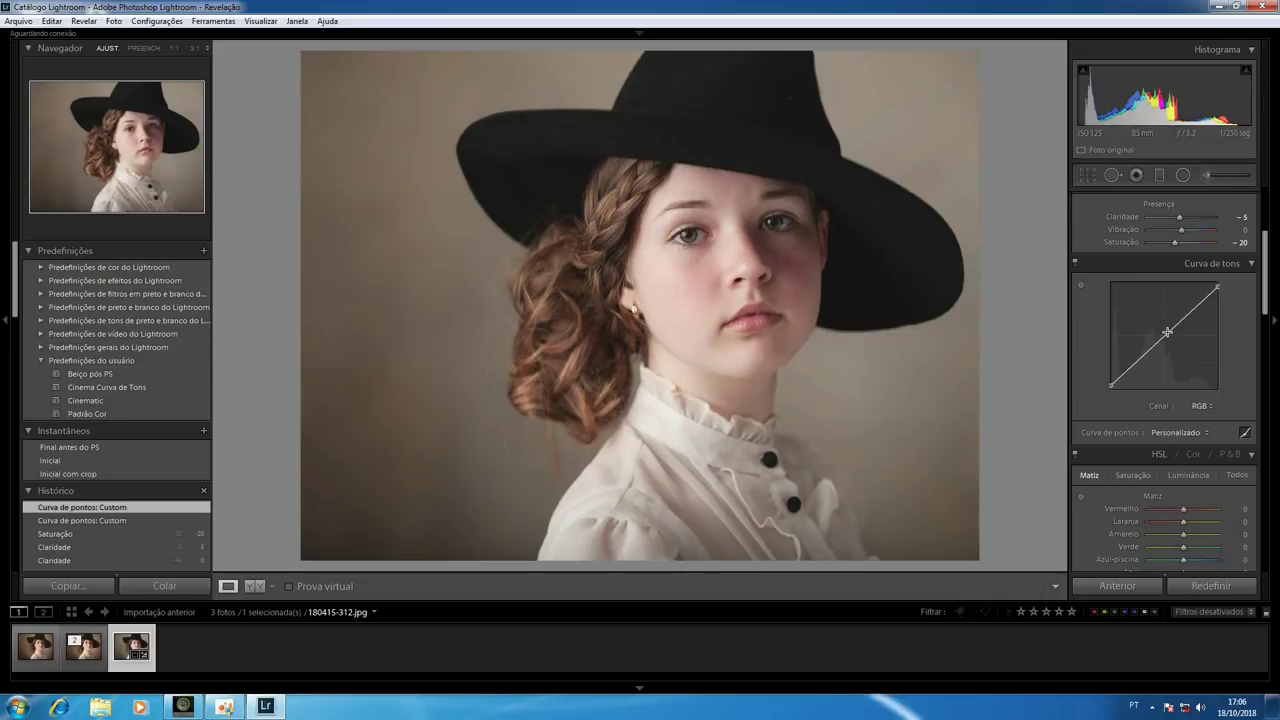
Step: Add three curve points, deepening the shadows and lifting the highlights into an S-curve
left_click(1167, 333)
left_click(1196, 307)
left_click(1141, 357)
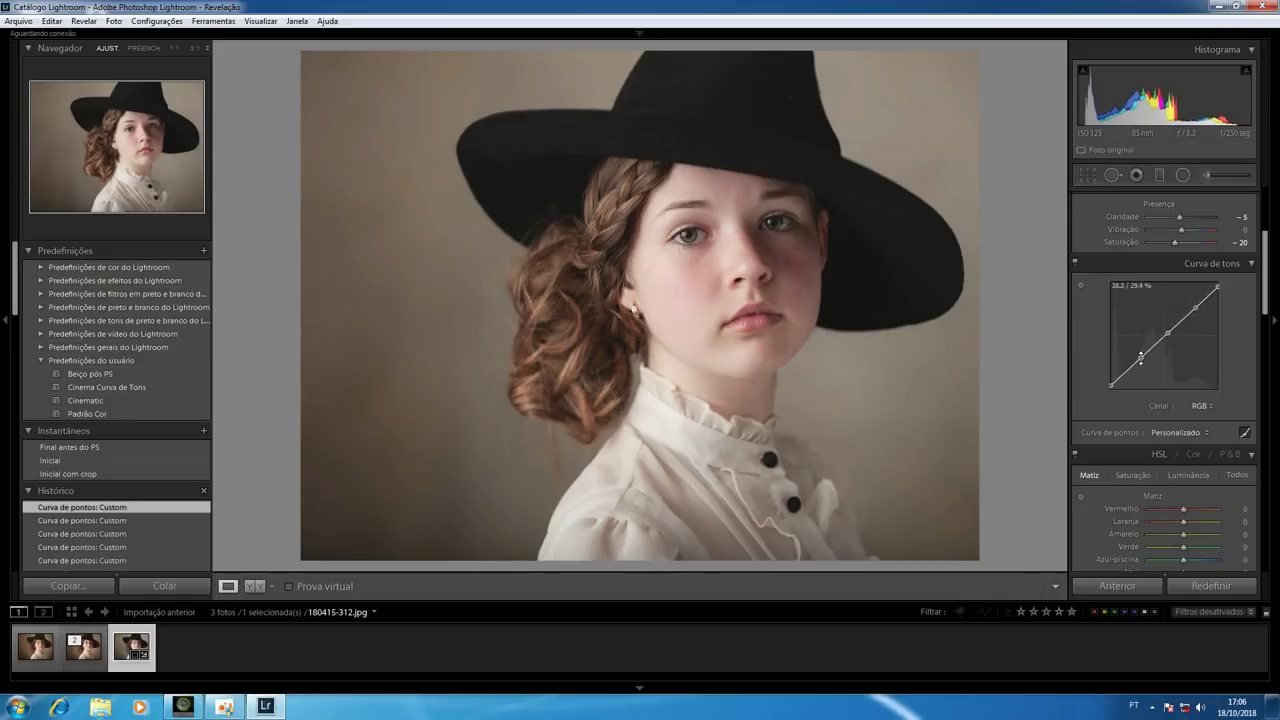
left_click_drag(1141, 357, 1140, 358)
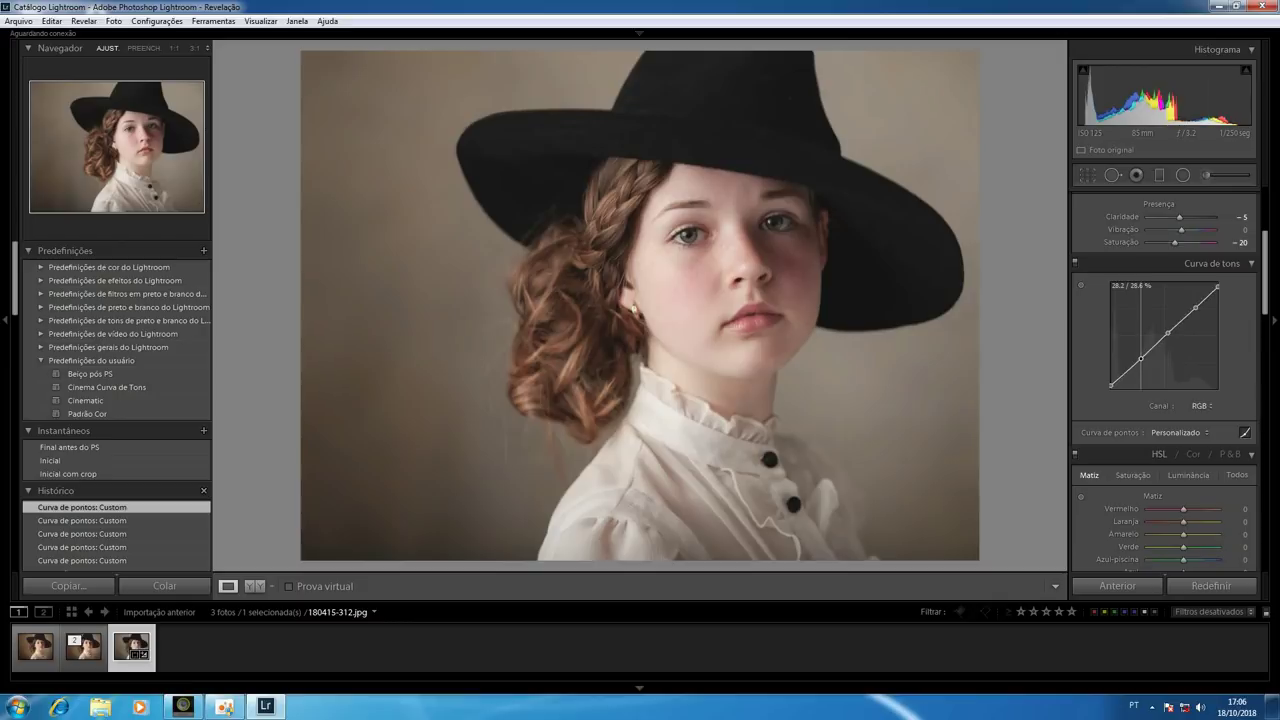
left_click_drag(1197, 308, 1192, 308)
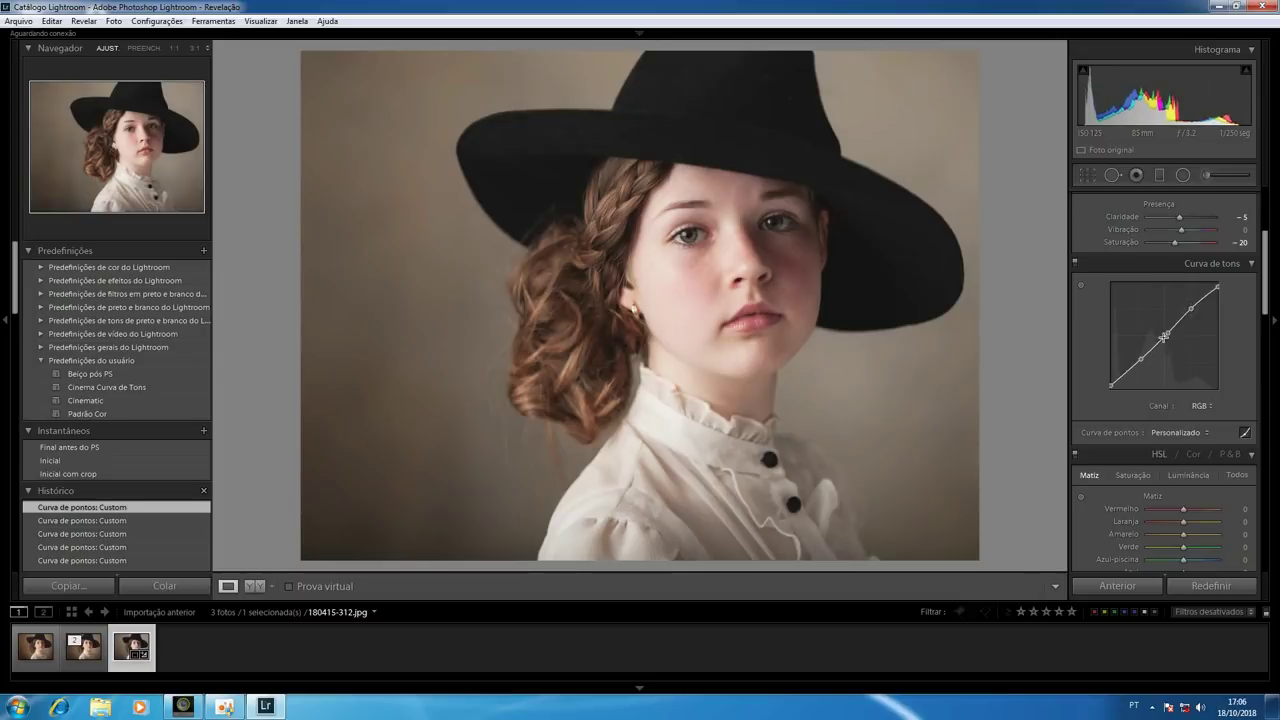
left_click_drag(1168, 334, 1166, 333)
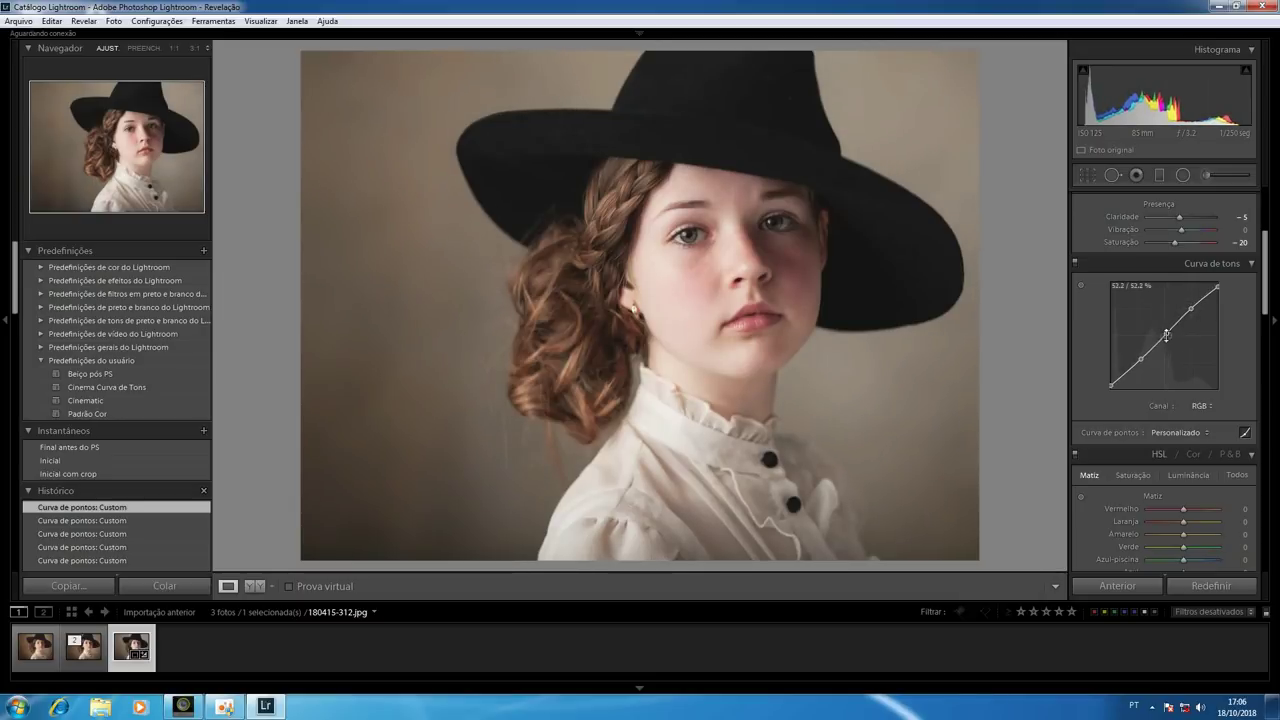
Step: Toggle the tone curve off and on and compare with the finished portrait
left_click(1075, 262)
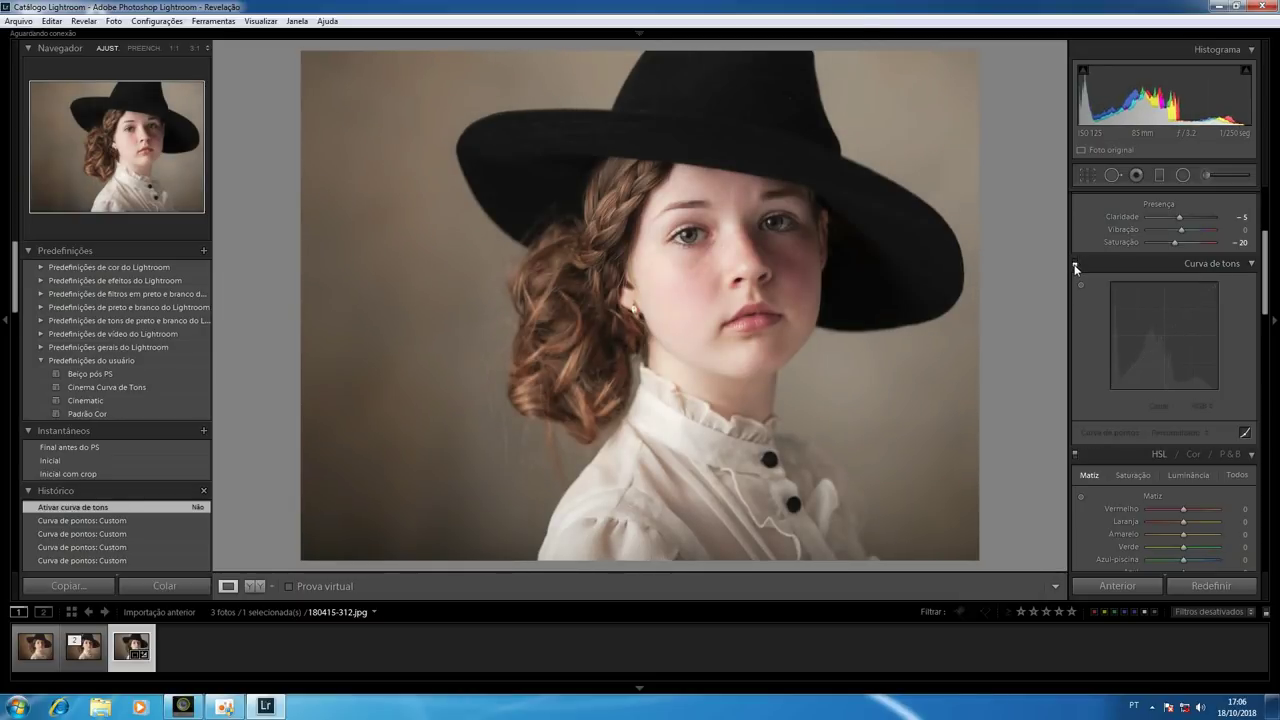
left_click(1075, 262)
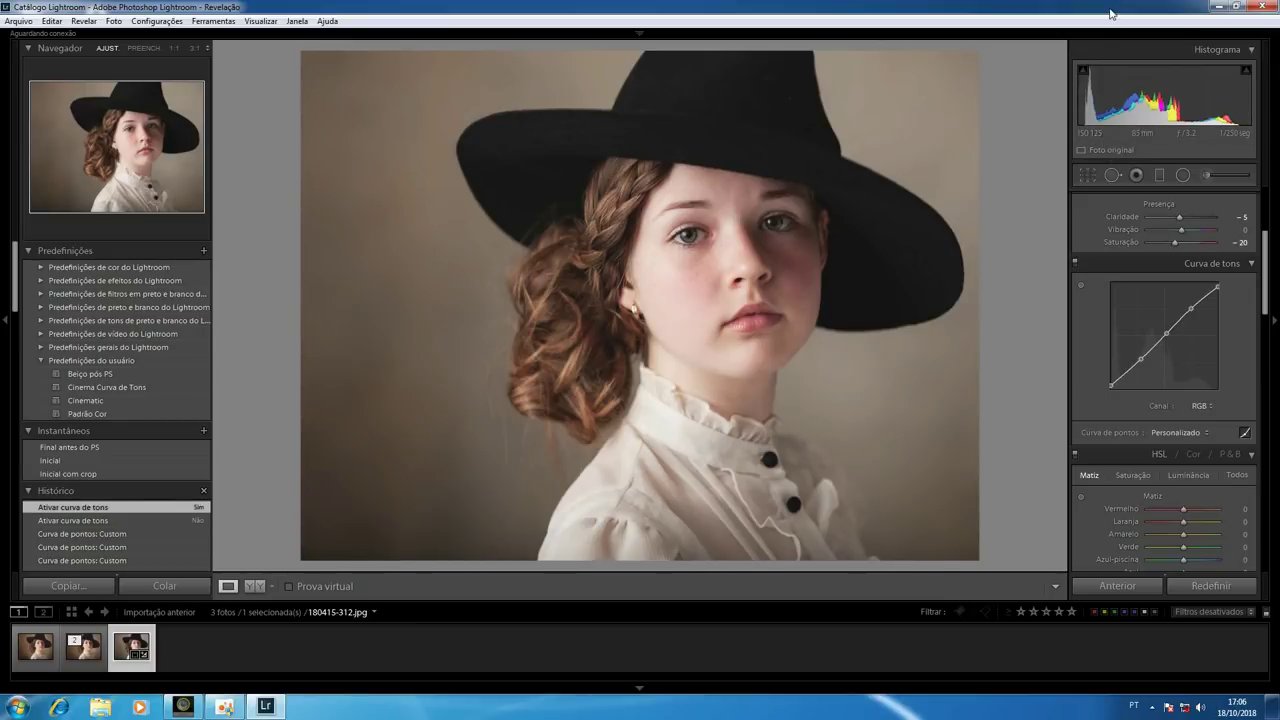
left_click(31, 660)
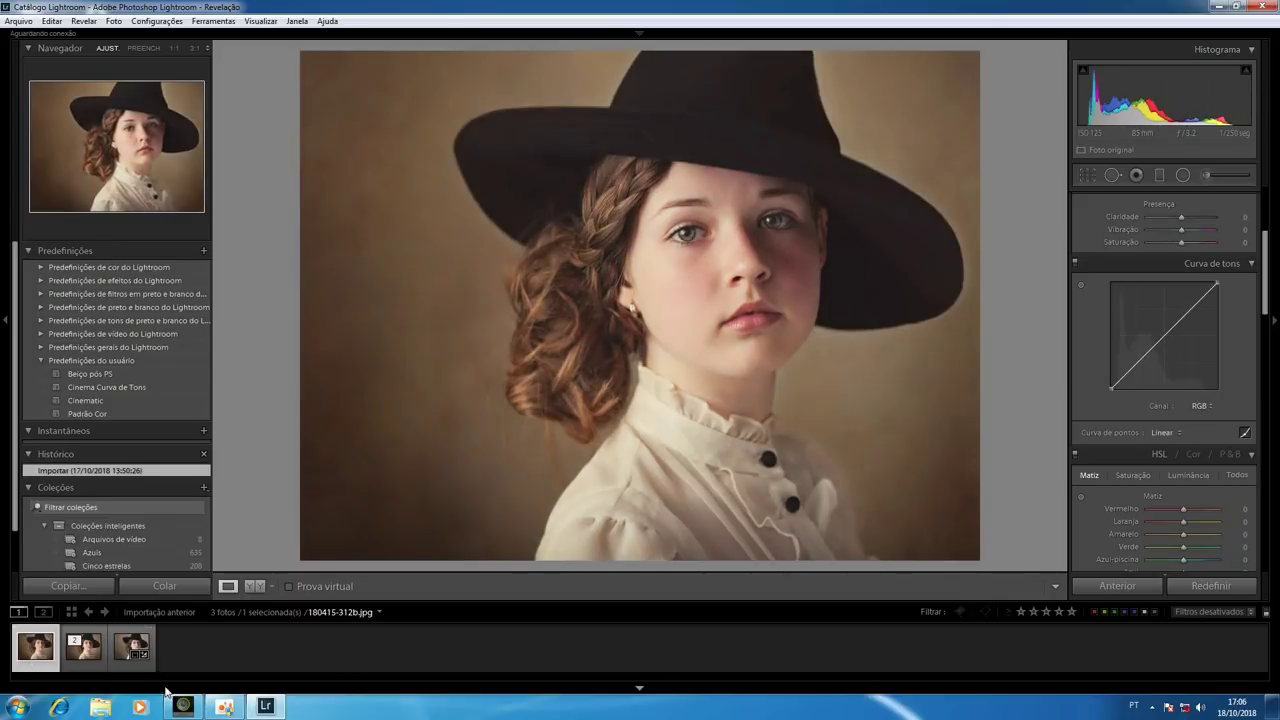
left_click(131, 647)
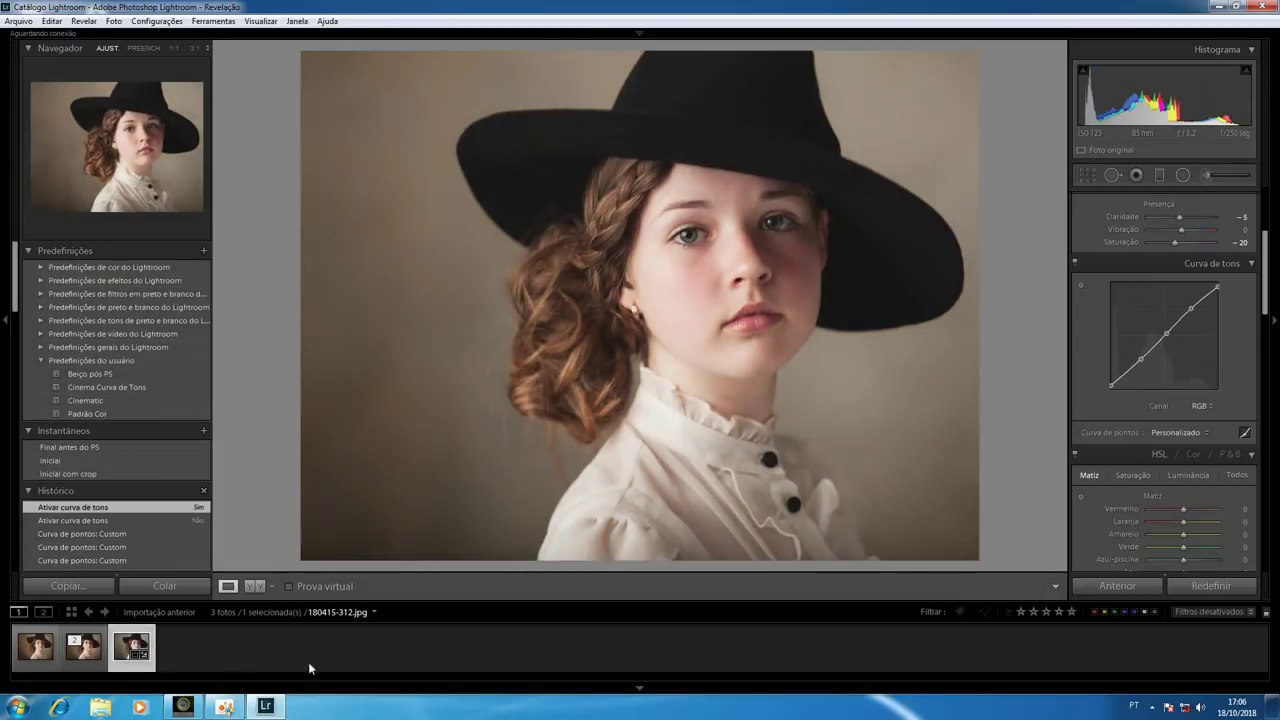
Step: Tint the split-tone highlights at hue 55 with saturation 5
left_click(1268, 341)
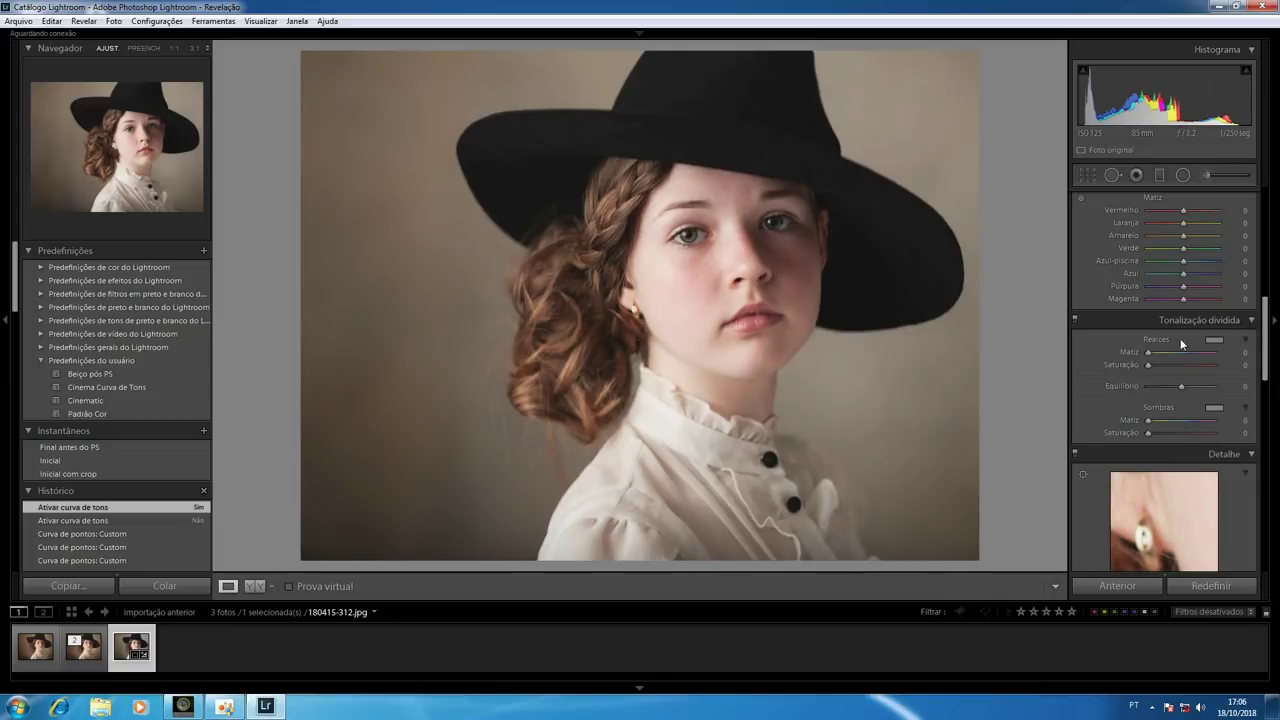
left_click(1215, 340)
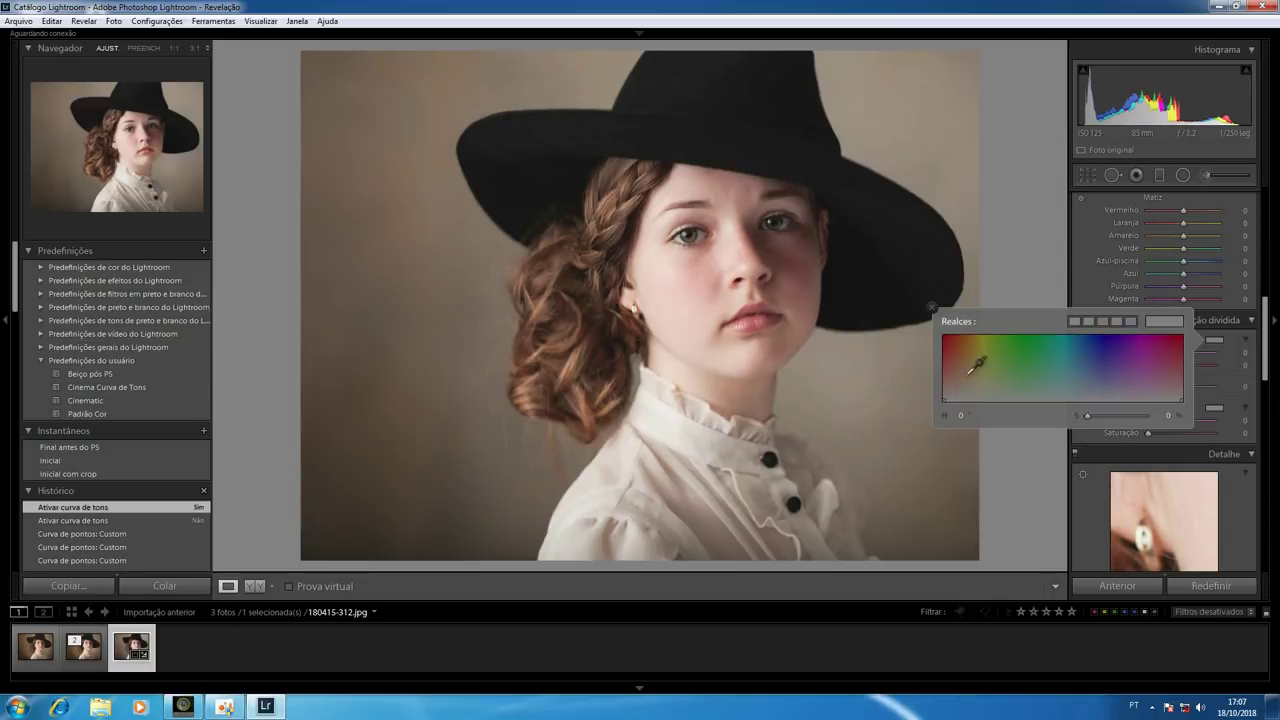
left_click_drag(972, 366, 980, 354)
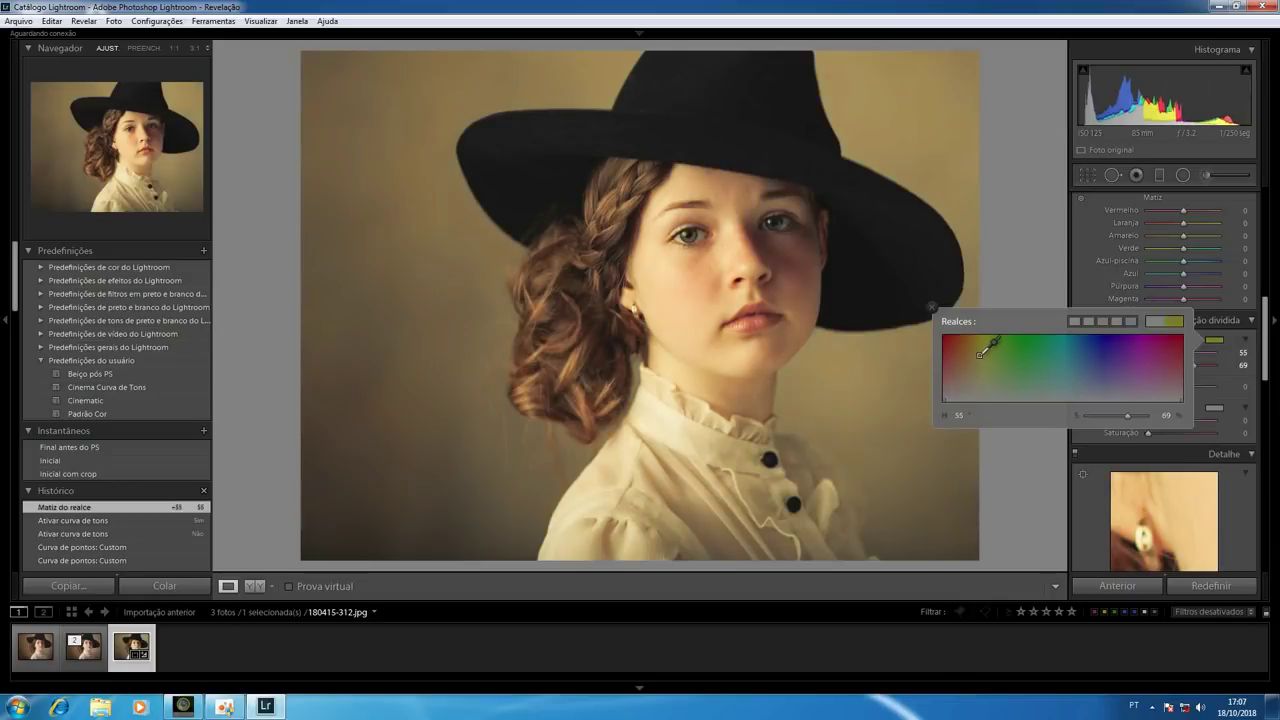
key("Return")
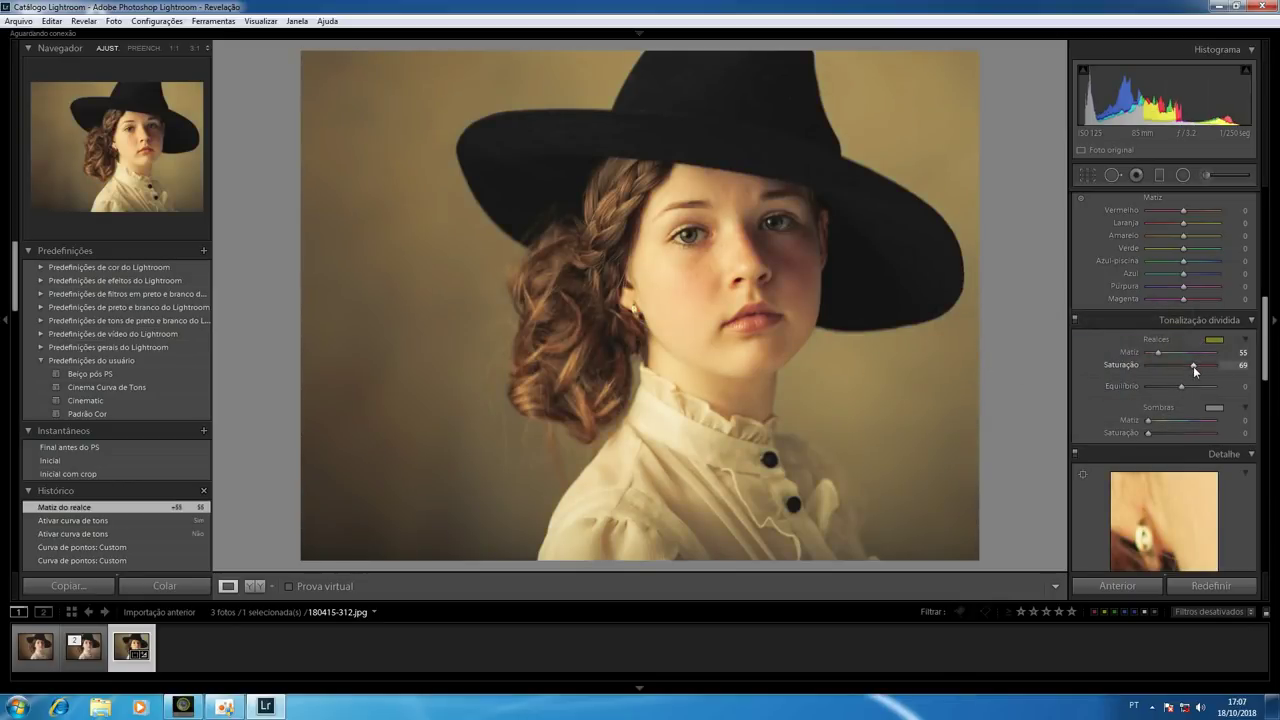
double_click(1193, 366)
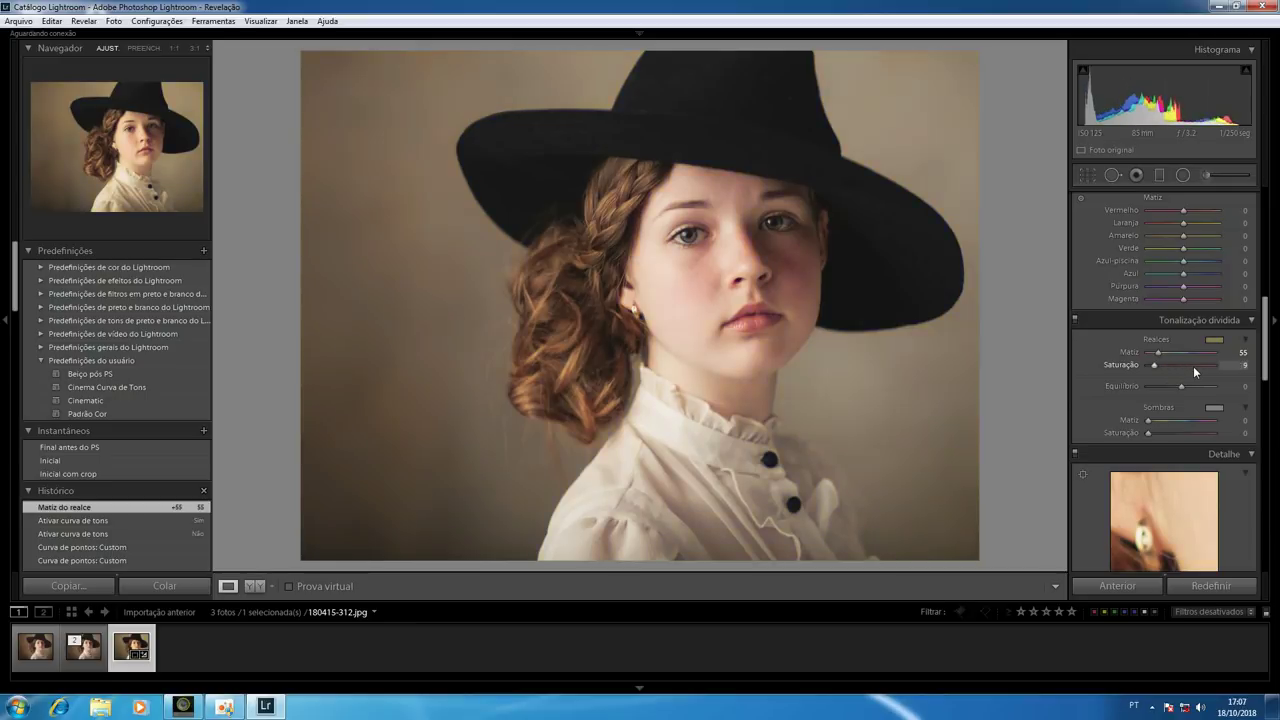
Step: Toggle split toning off and on to compare, then bring up the shadow tint choices
scroll(1193, 366, "up", 1)
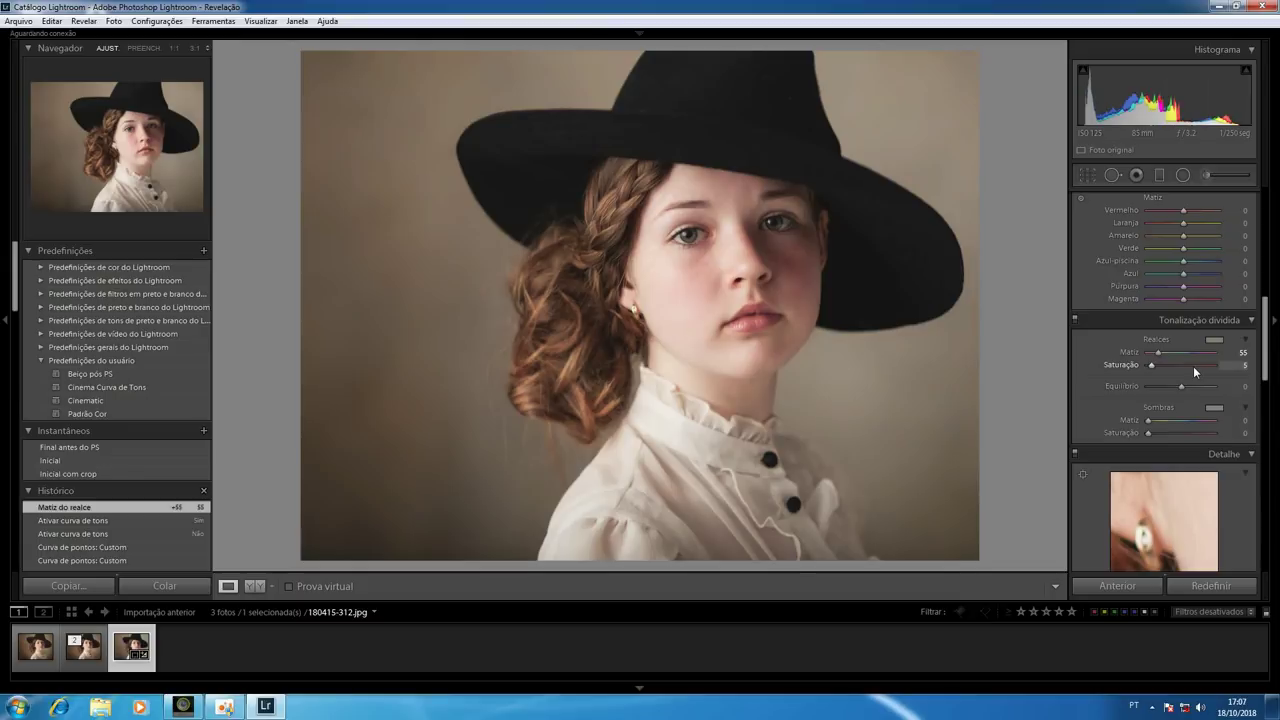
left_click(1075, 319)
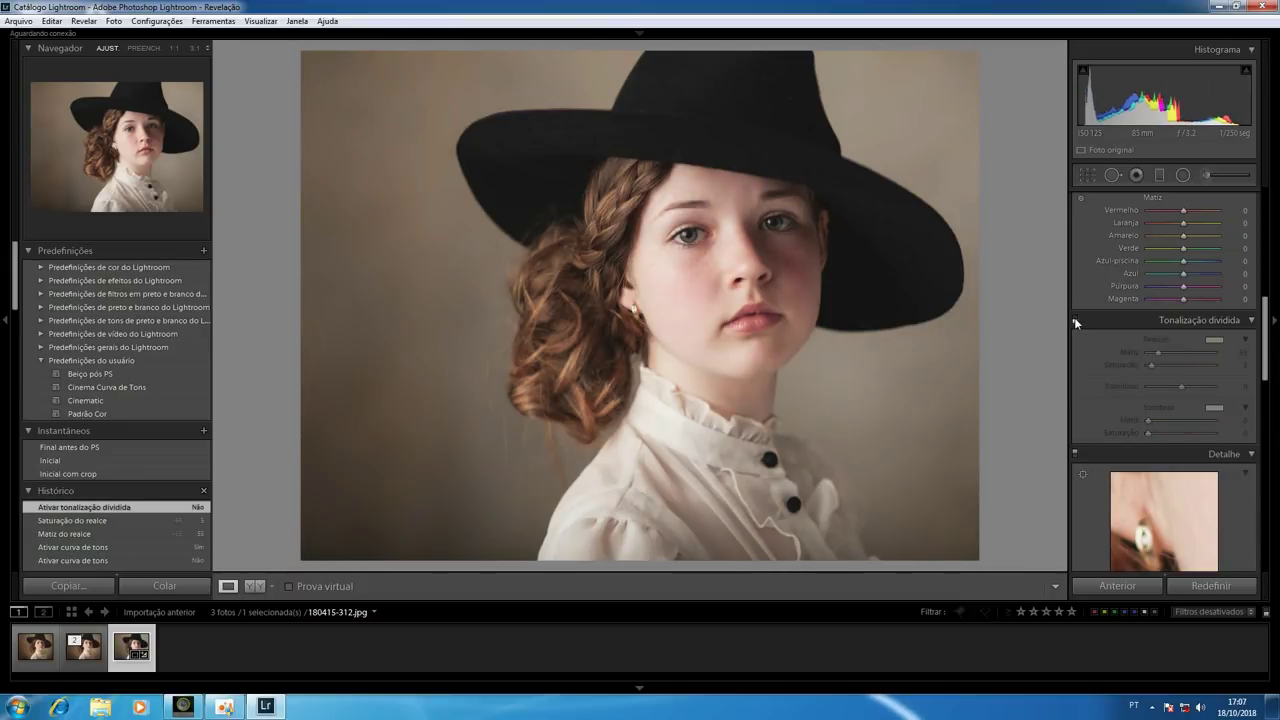
left_click(1074, 319)
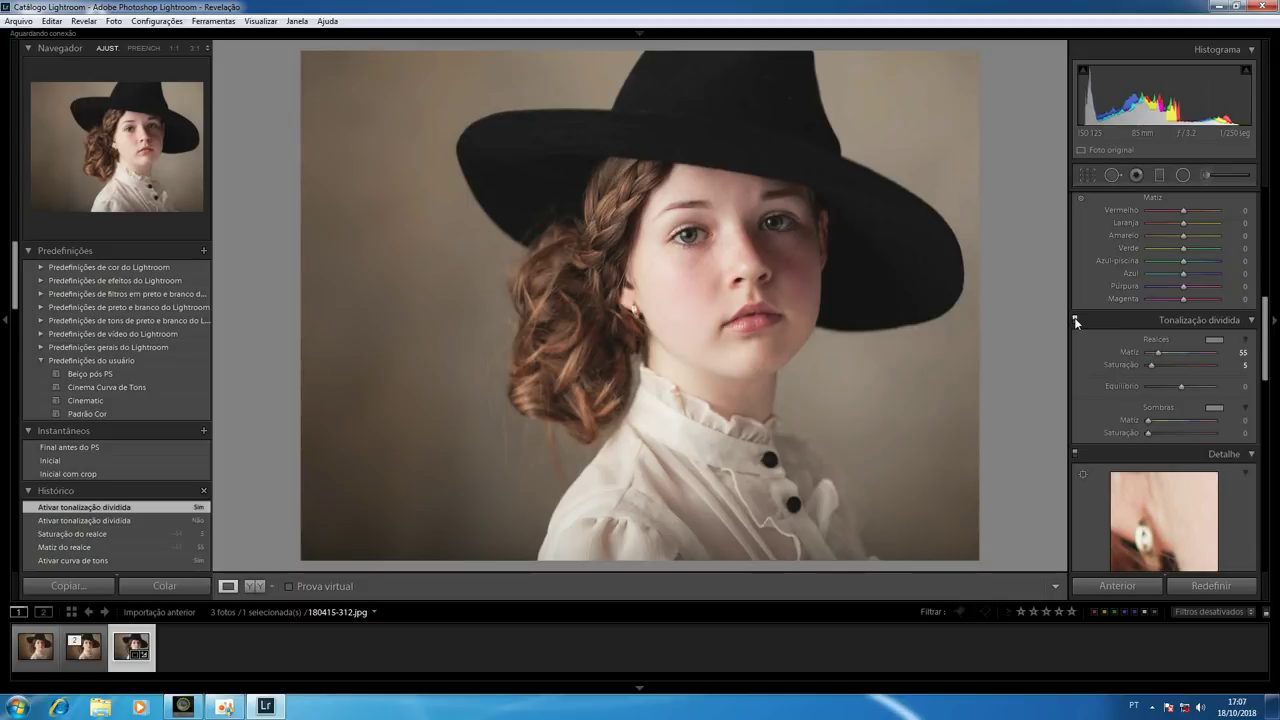
left_click(1213, 408)
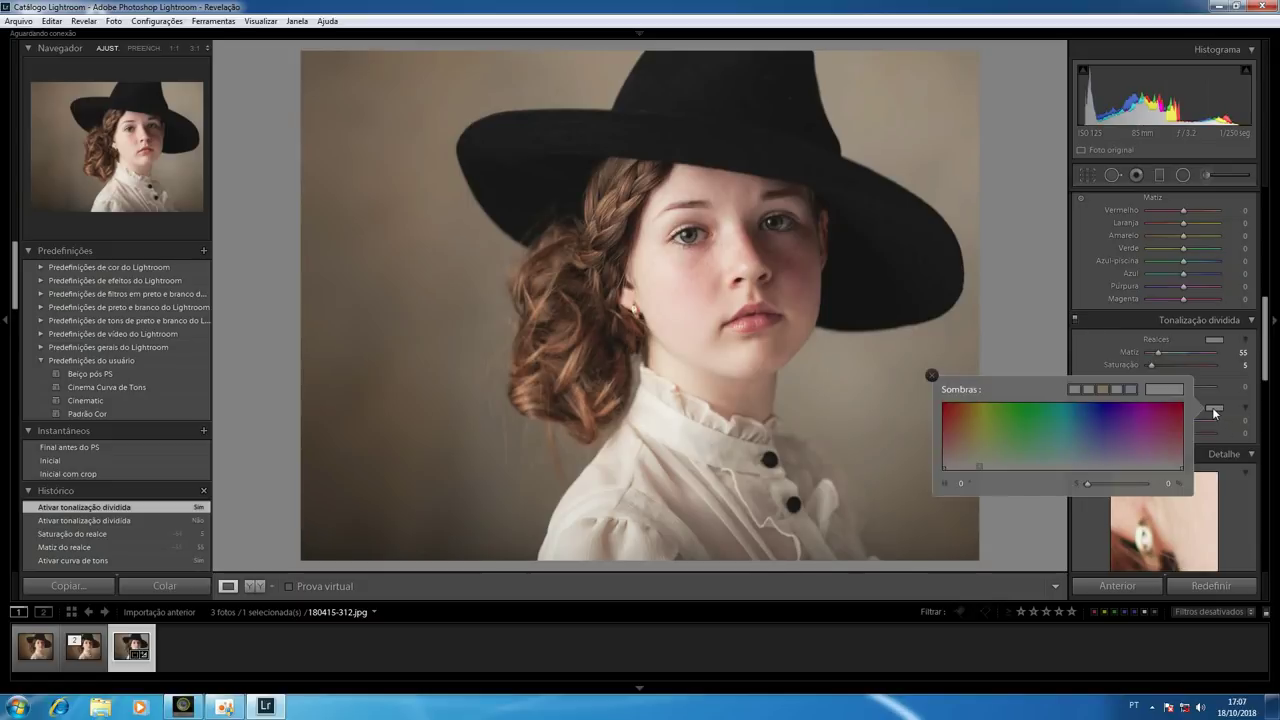
Step: Set the shadow tint to hue 31 with saturation 10
left_click(947, 464)
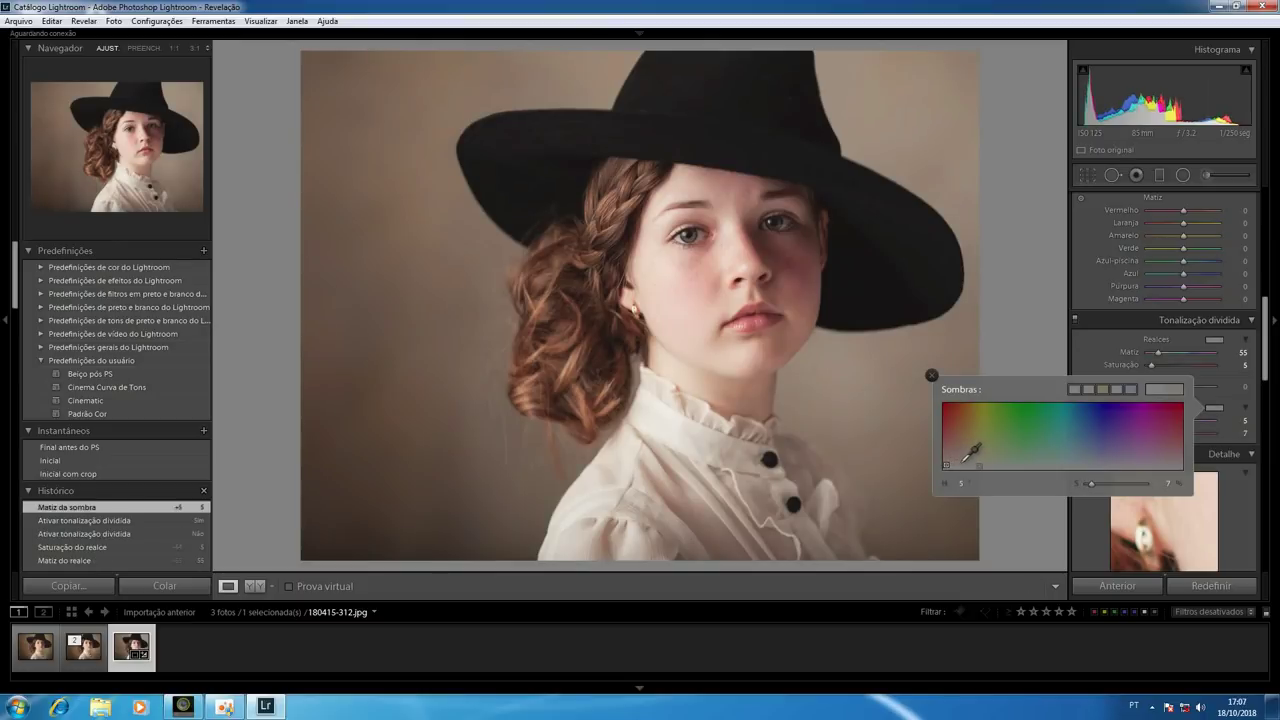
left_click(953, 461)
left_click_drag(954, 461, 966, 453)
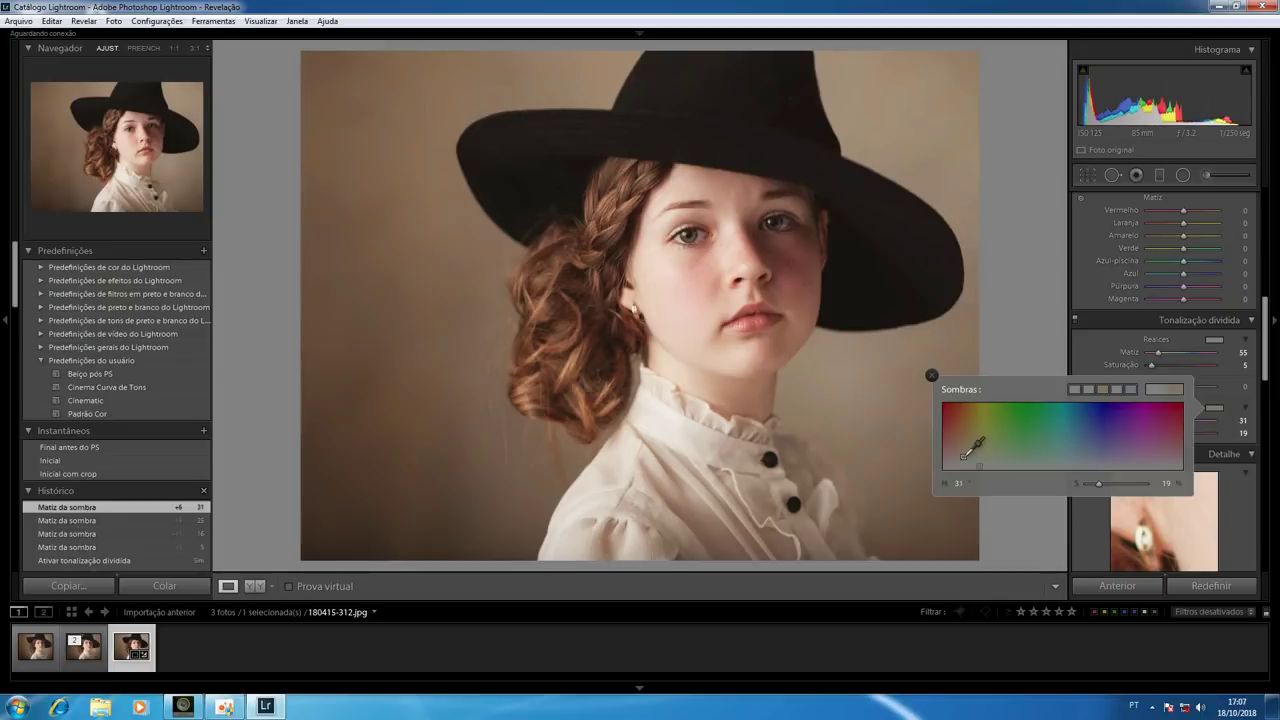
key("Return")
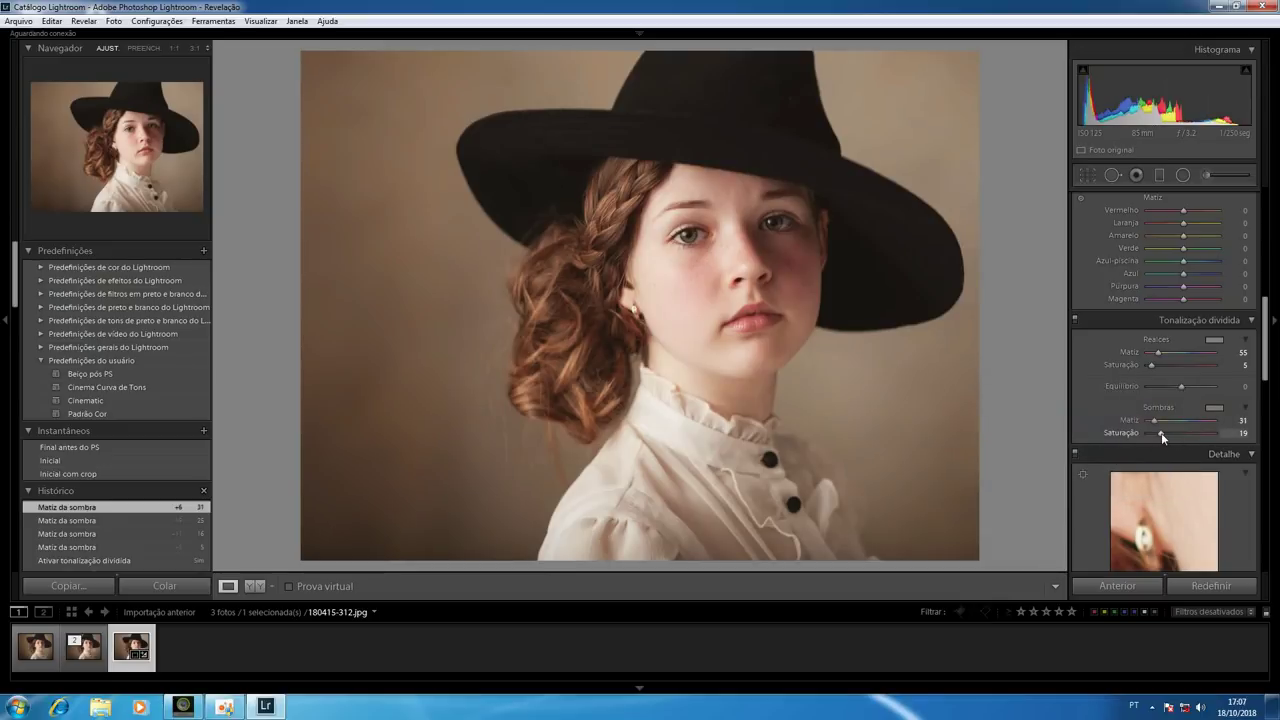
double_click(1161, 433)
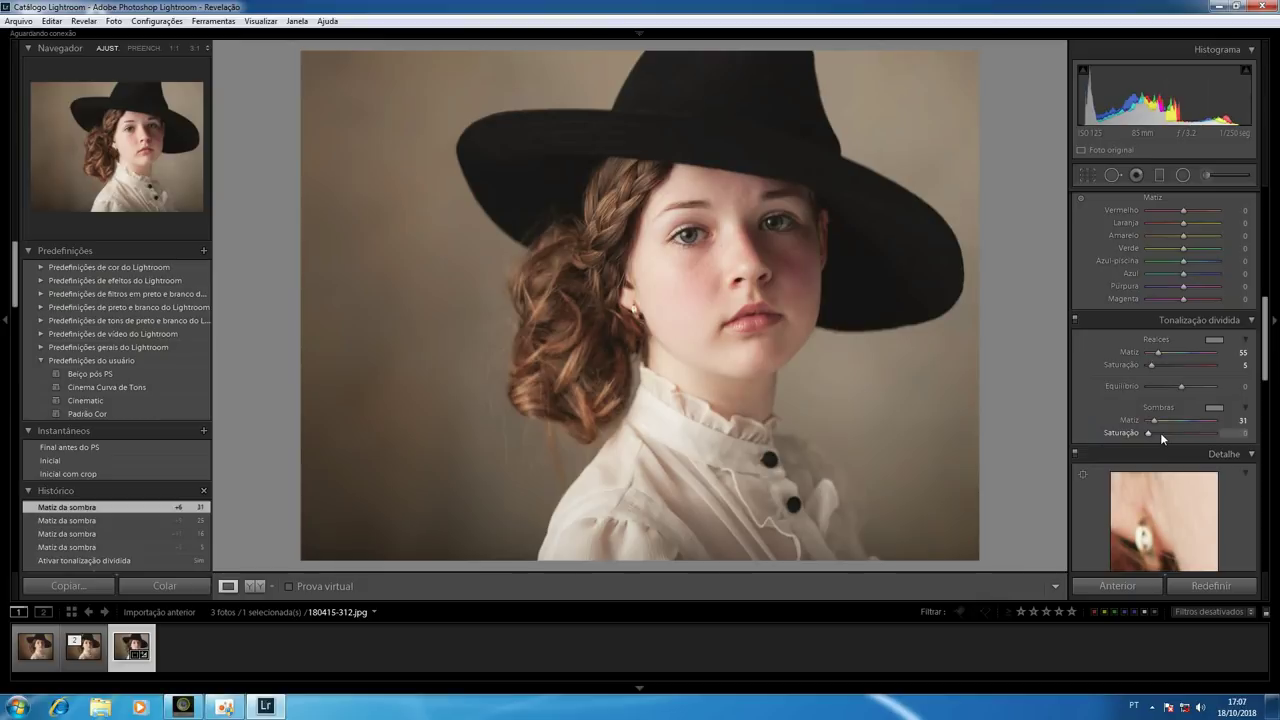
key("shift+Up")
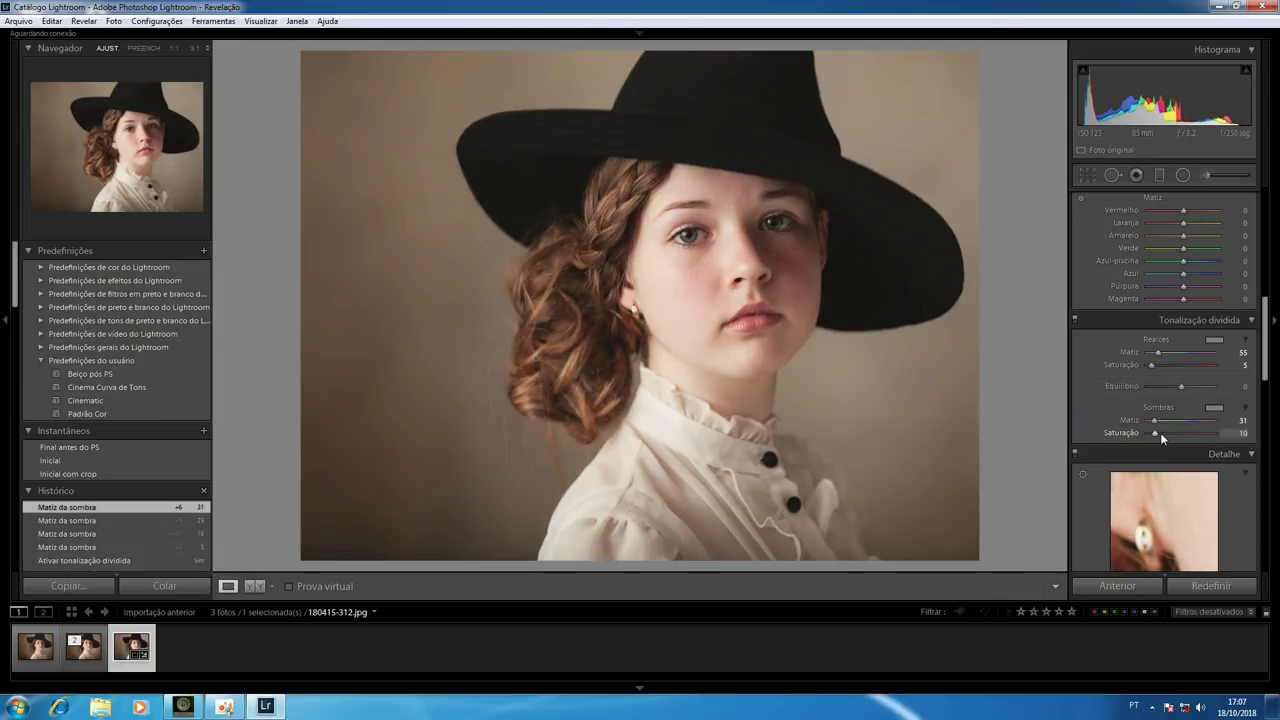
Step: Toggle split toning and compare the portrait with the finished version
left_click(1076, 320)
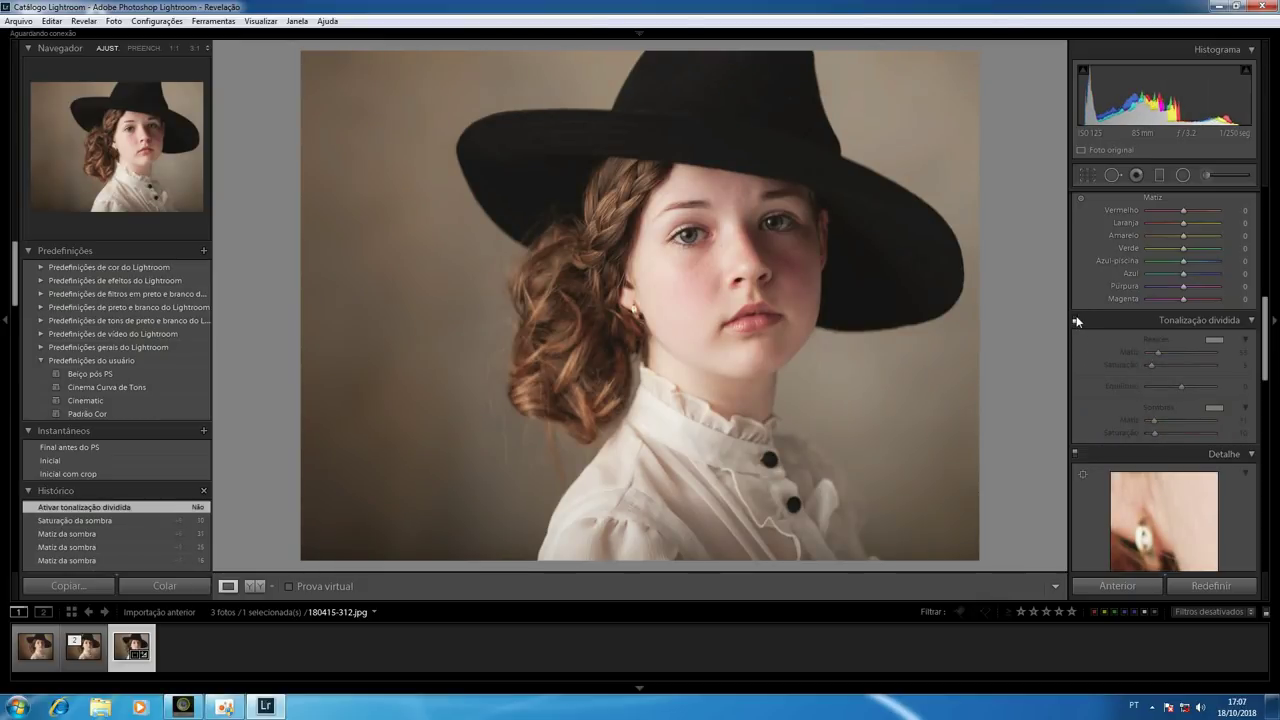
left_click(1076, 320)
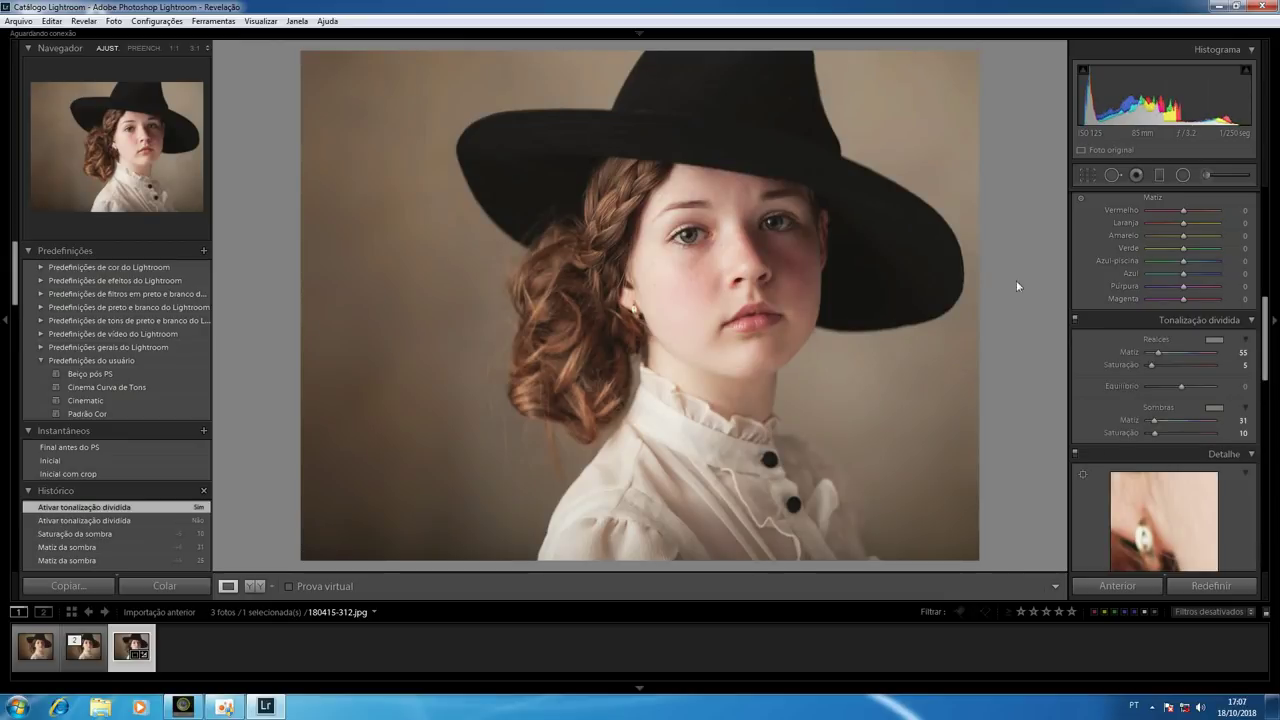
left_click(35, 647)
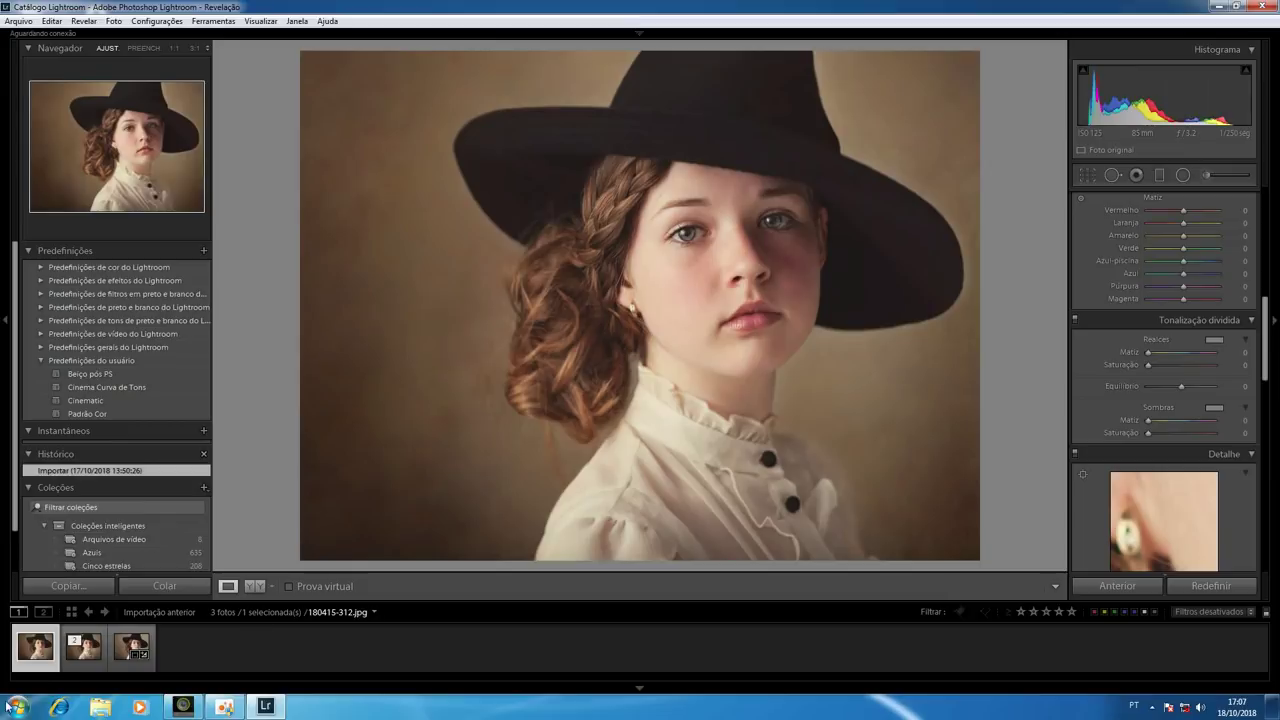
left_click(120, 651)
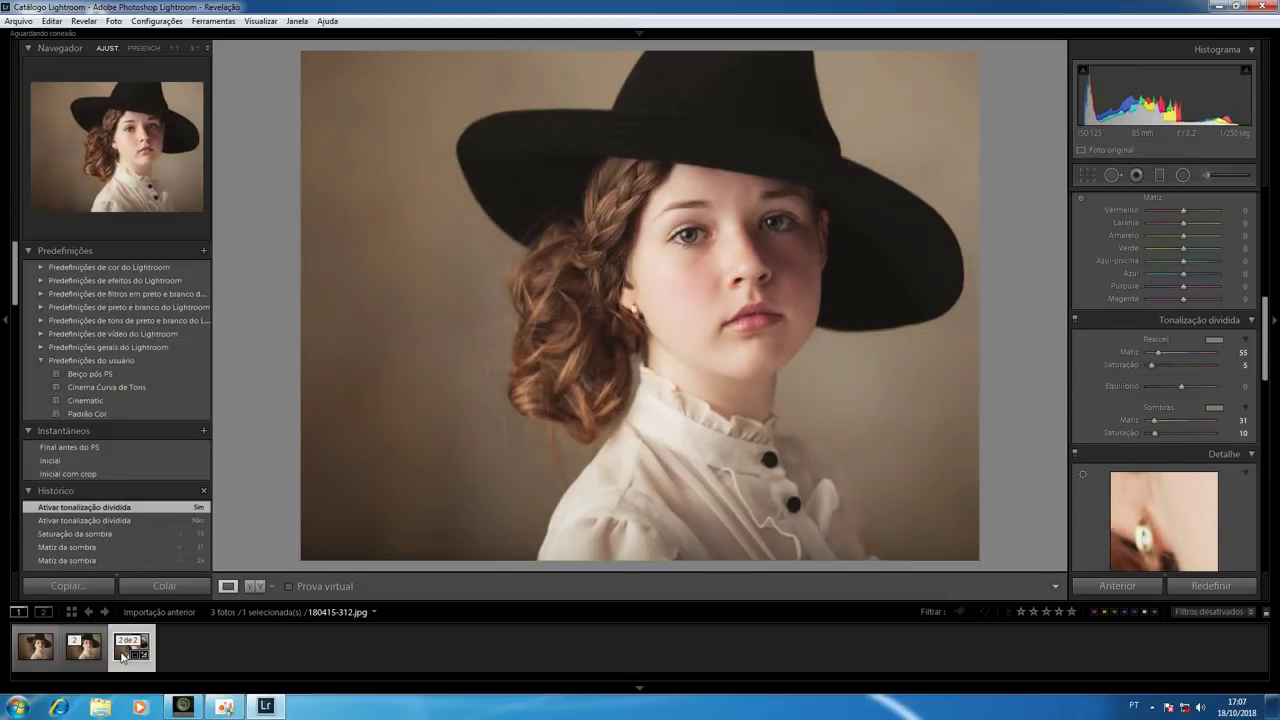
Step: Apply a −20 post-crop vignette to darken the portrait's edges
scroll(1264, 478, "down", 5)
scroll(1264, 478, "down", 5)
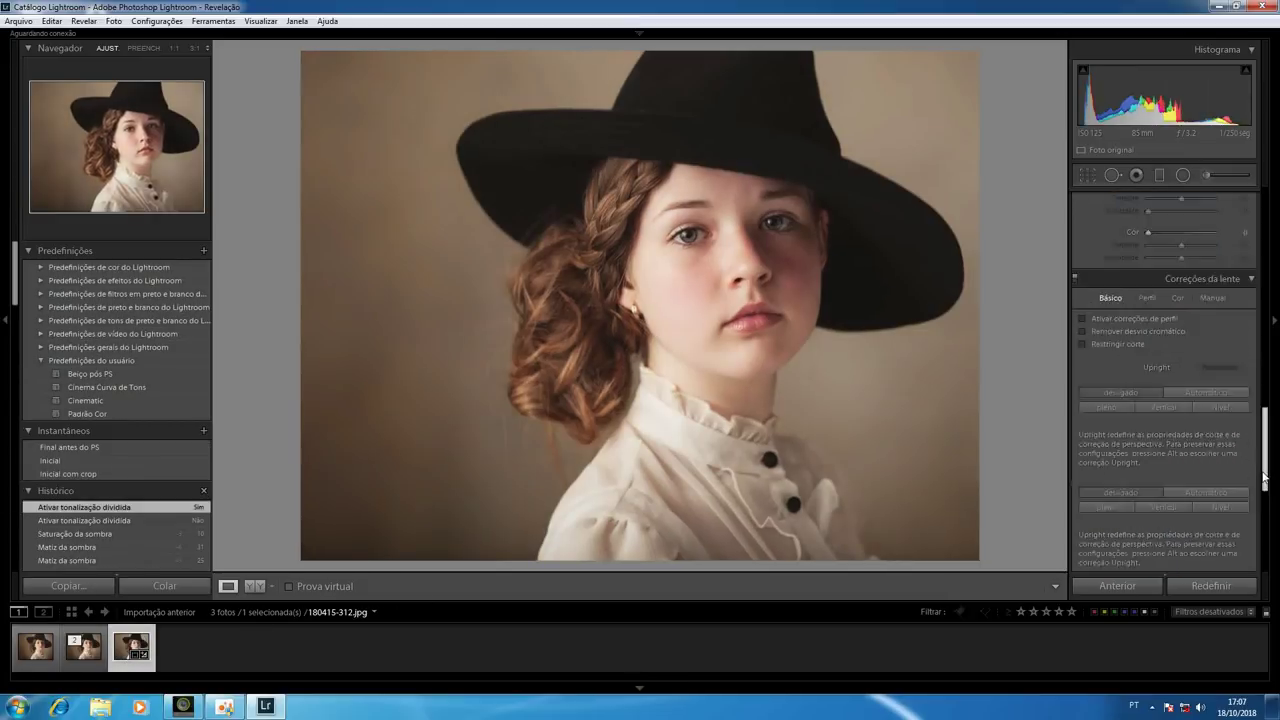
scroll(1264, 478, "down", 2)
scroll(1264, 478, "down", 3)
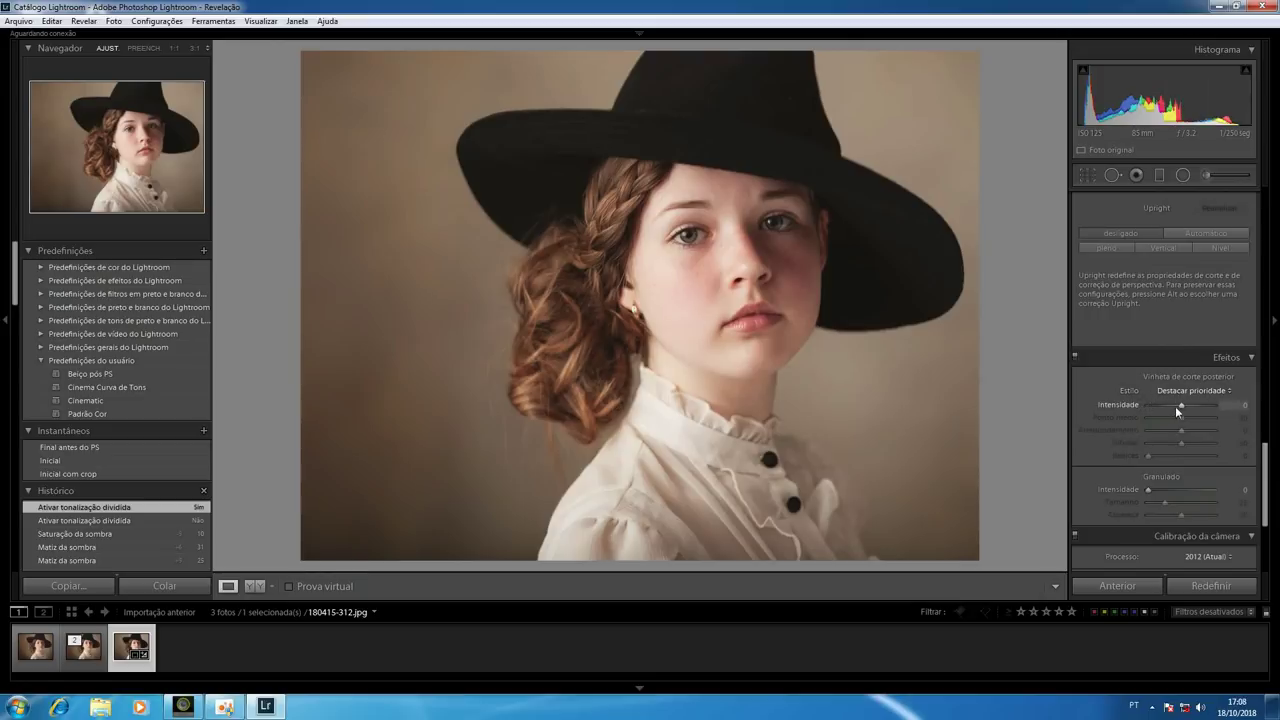
left_click_drag(1181, 406, 1178, 406)
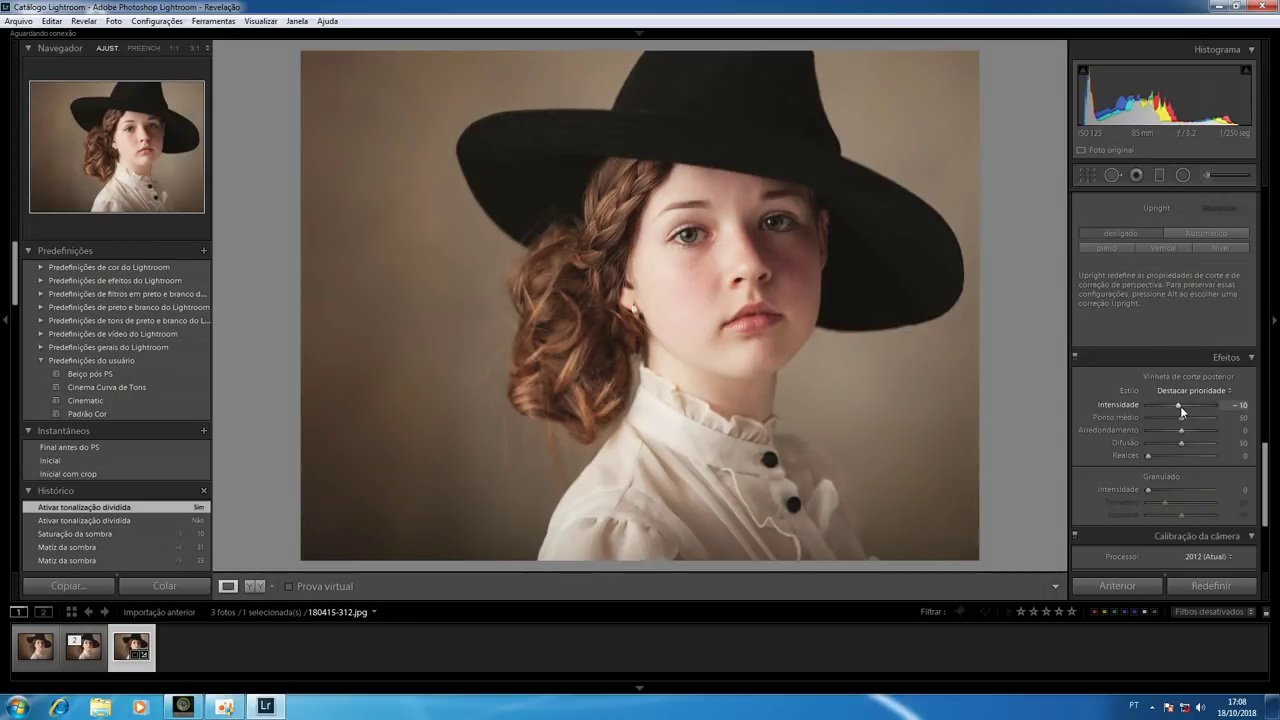
key("Down")
key("Down")
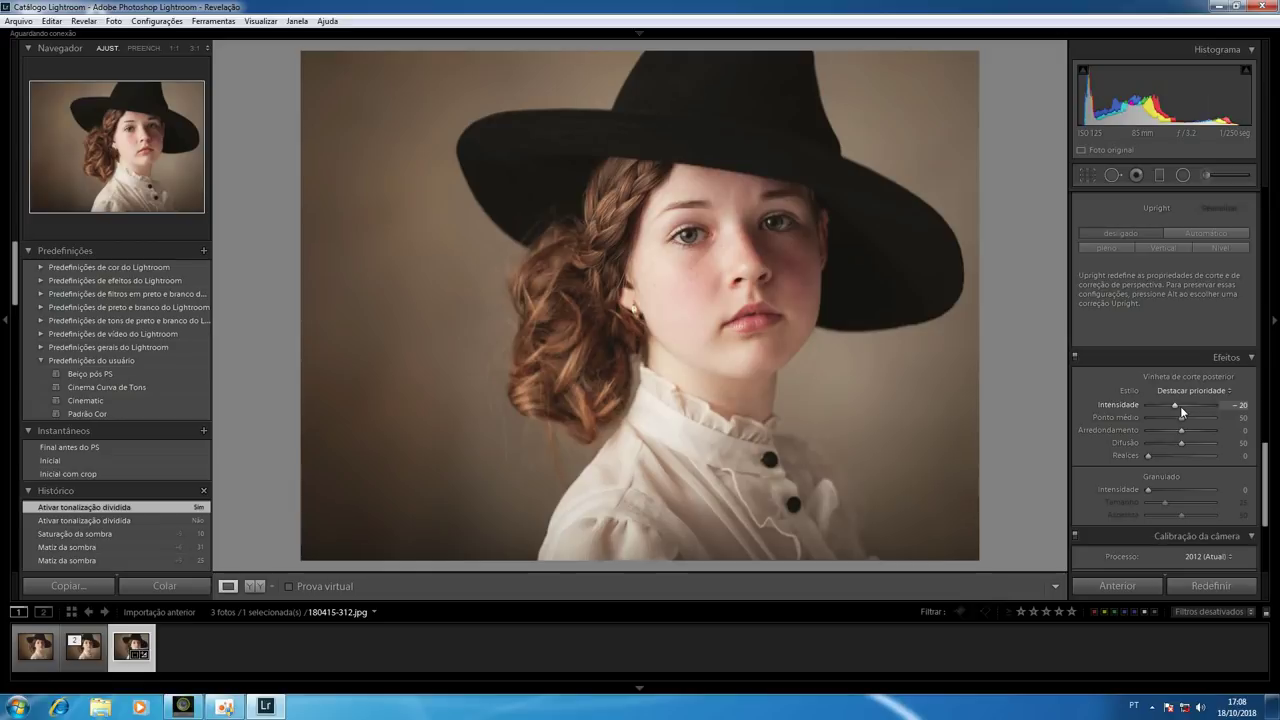
Step: Compare before and after, then bring up the Photoshop edit options with Ctrl+E
key("backslash")
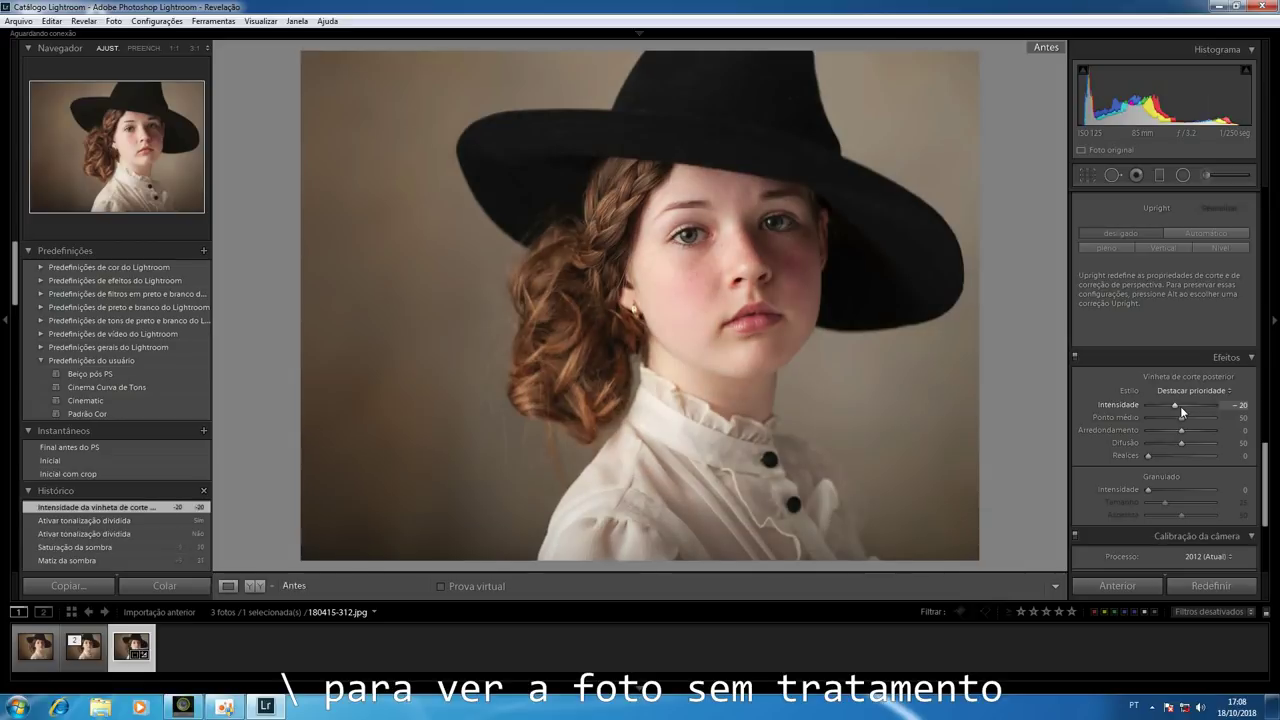
key("backslash")
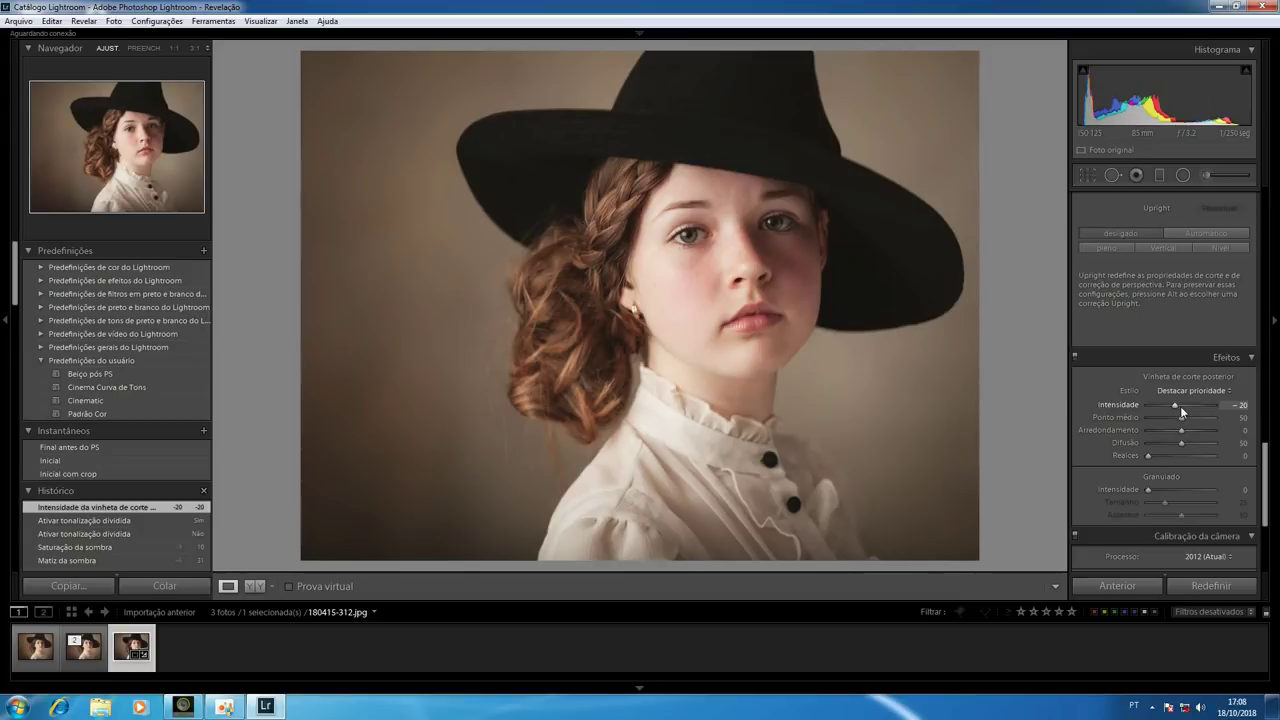
key("ctrl+e")
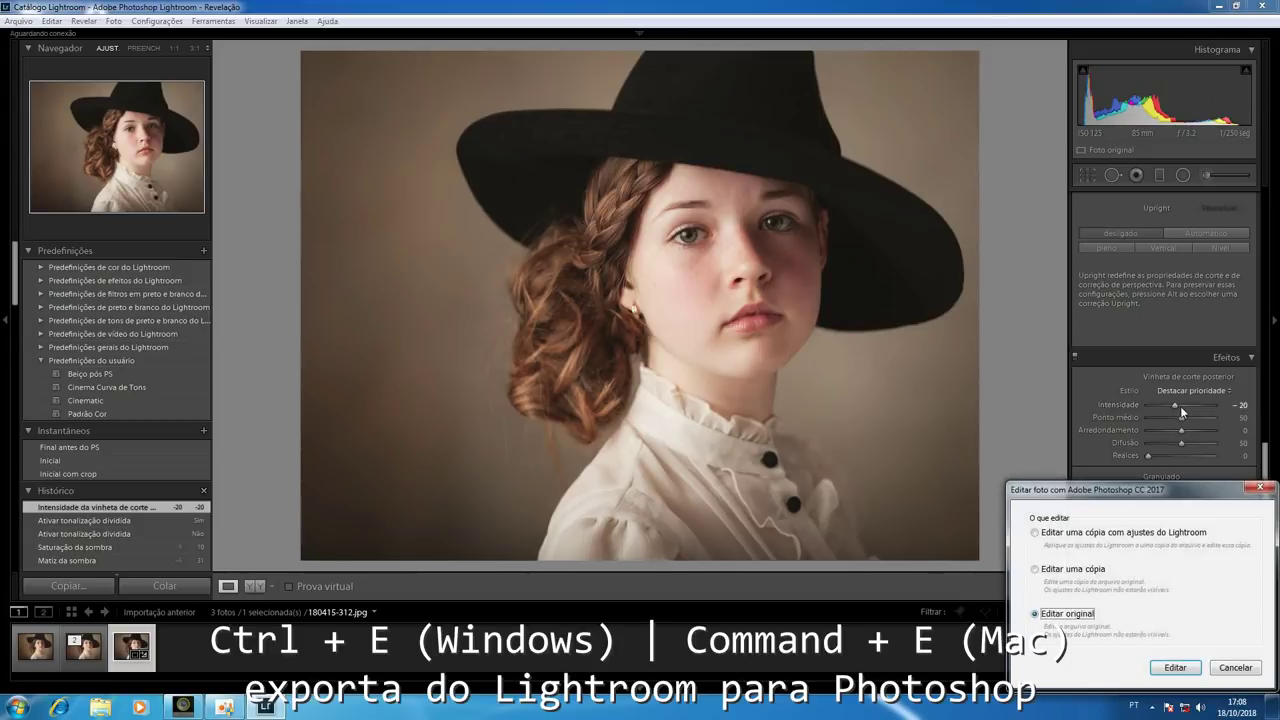
Step: Open a copy with Lightroom adjustments in Photoshop and zoom both documents to fit
left_click(1114, 535)
left_click(1176, 668)
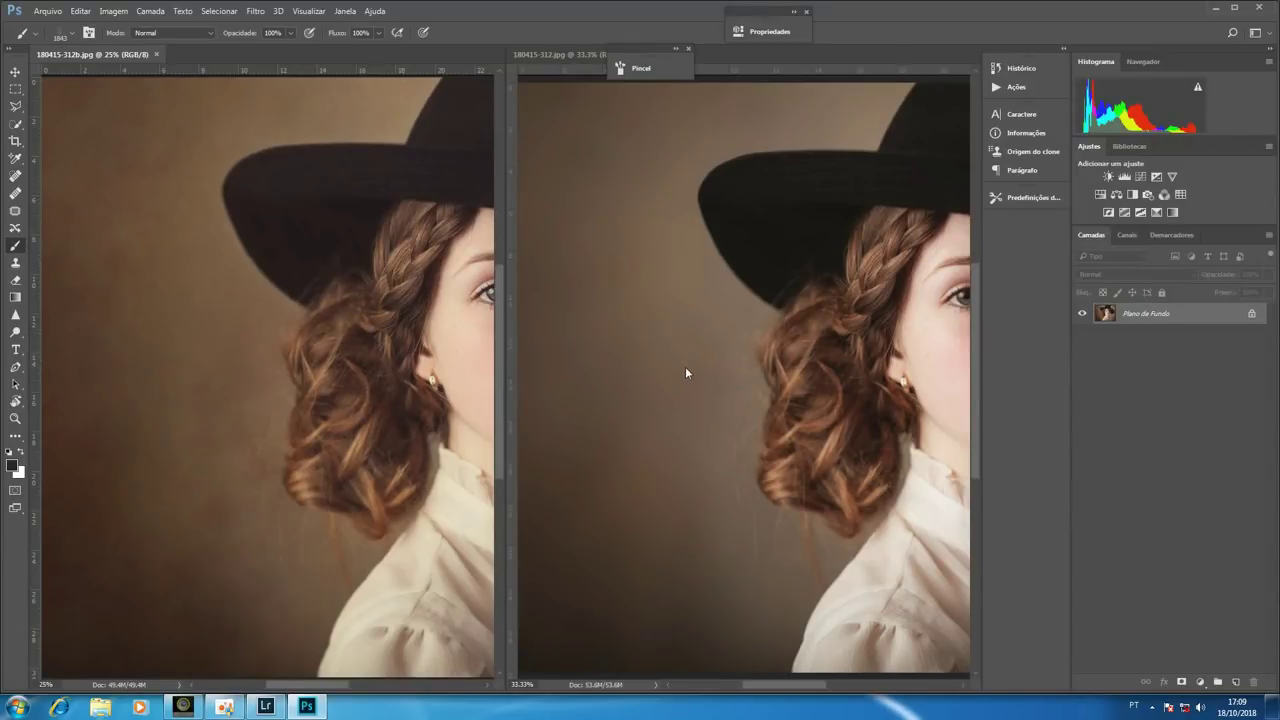
key("v")
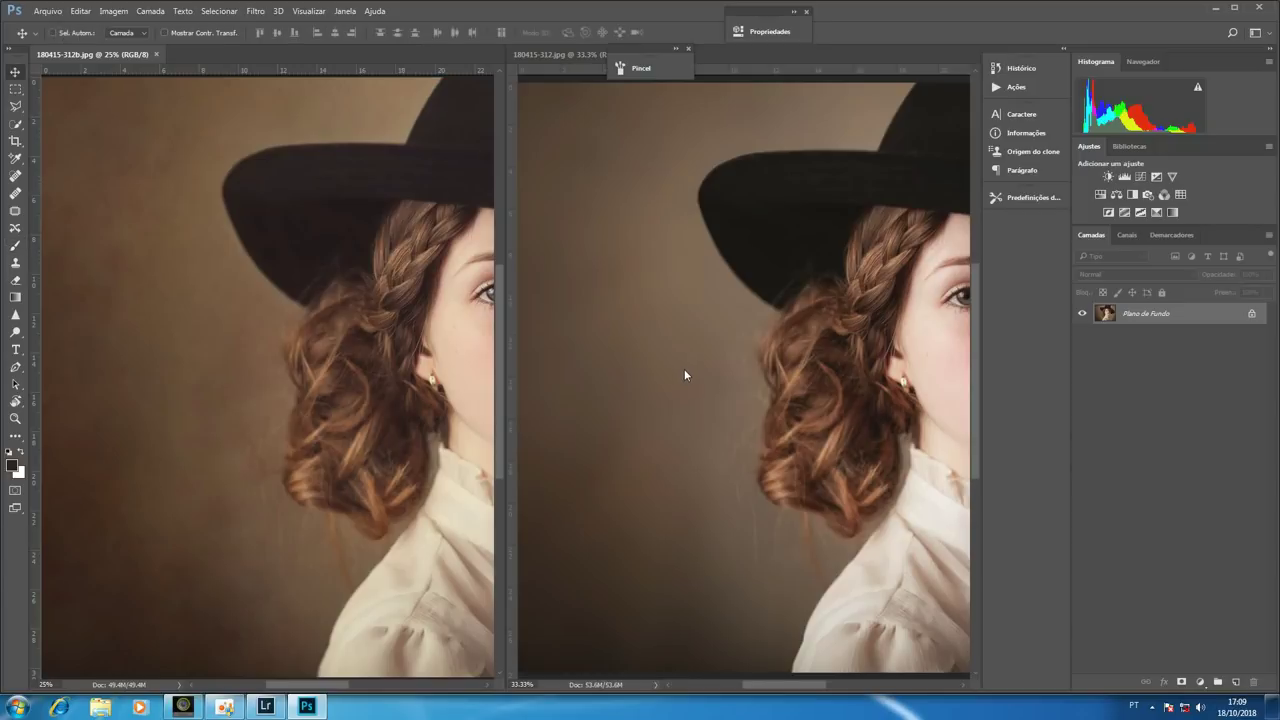
key("ctrl+minus")
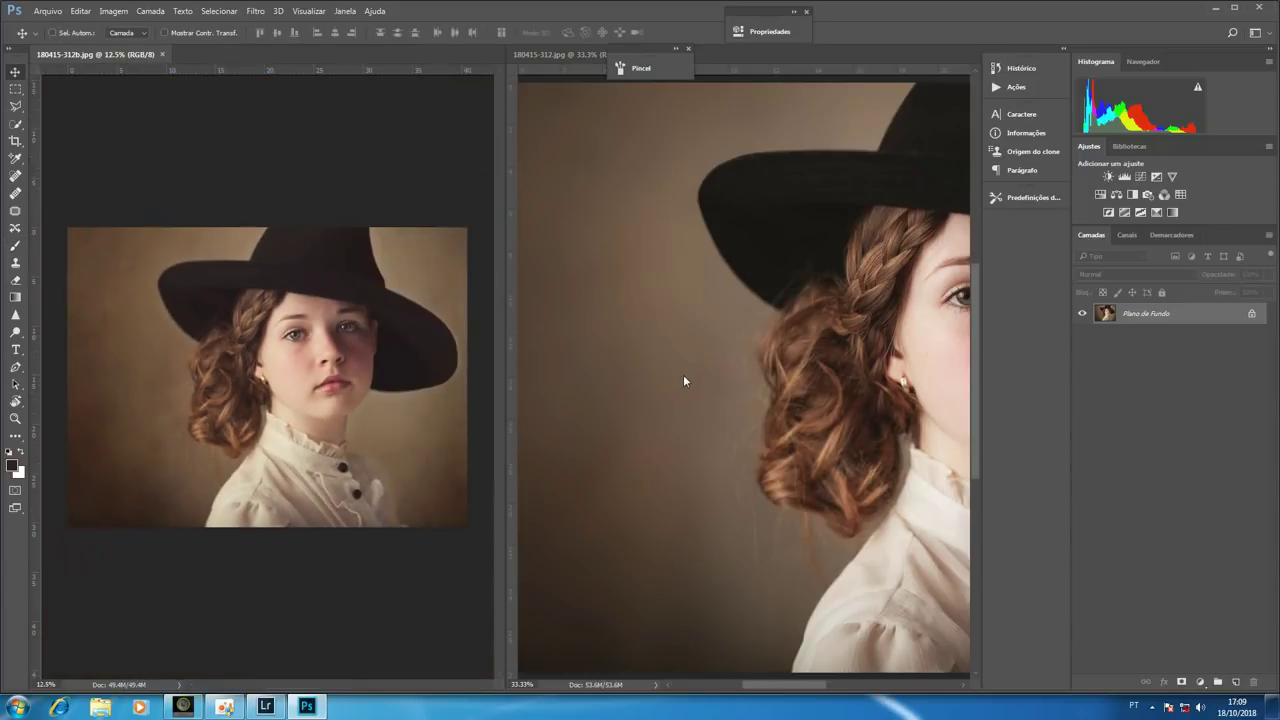
left_click(580, 50)
key("ctrl+minus")
key("ctrl+minus")
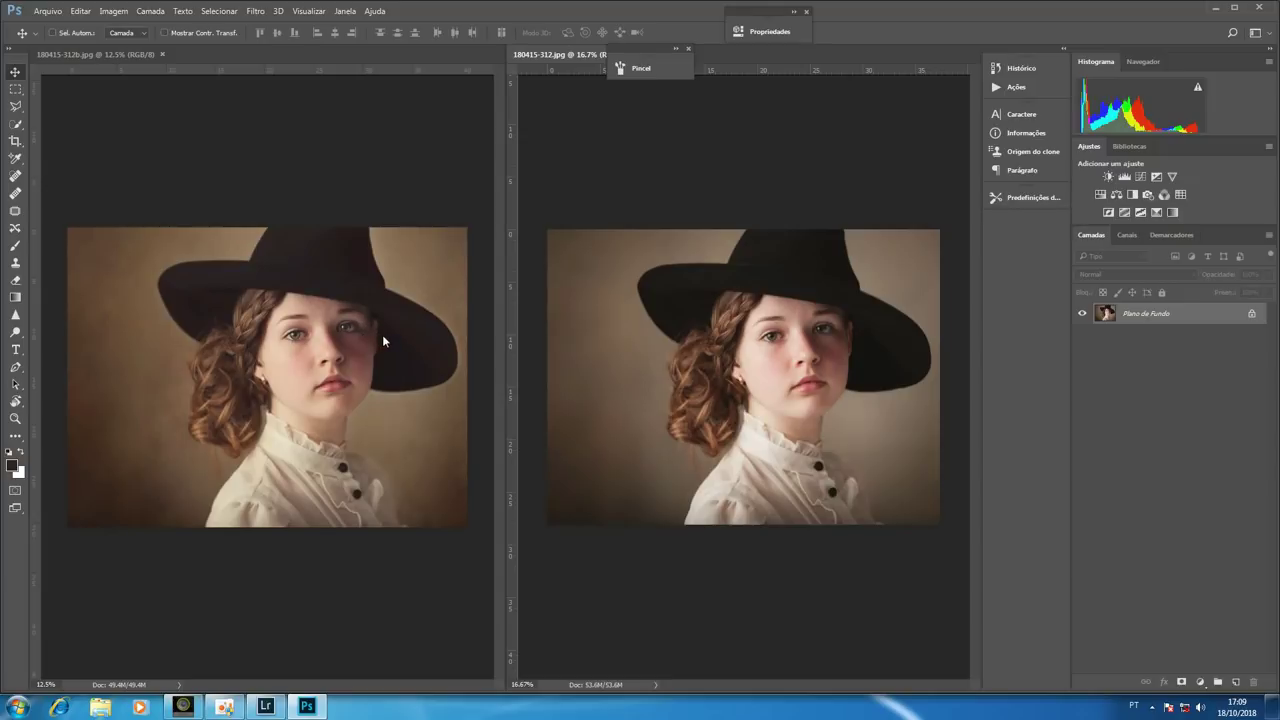
Step: Add a new layer and set up a size-30 brush painting in white
left_click(1236, 681)
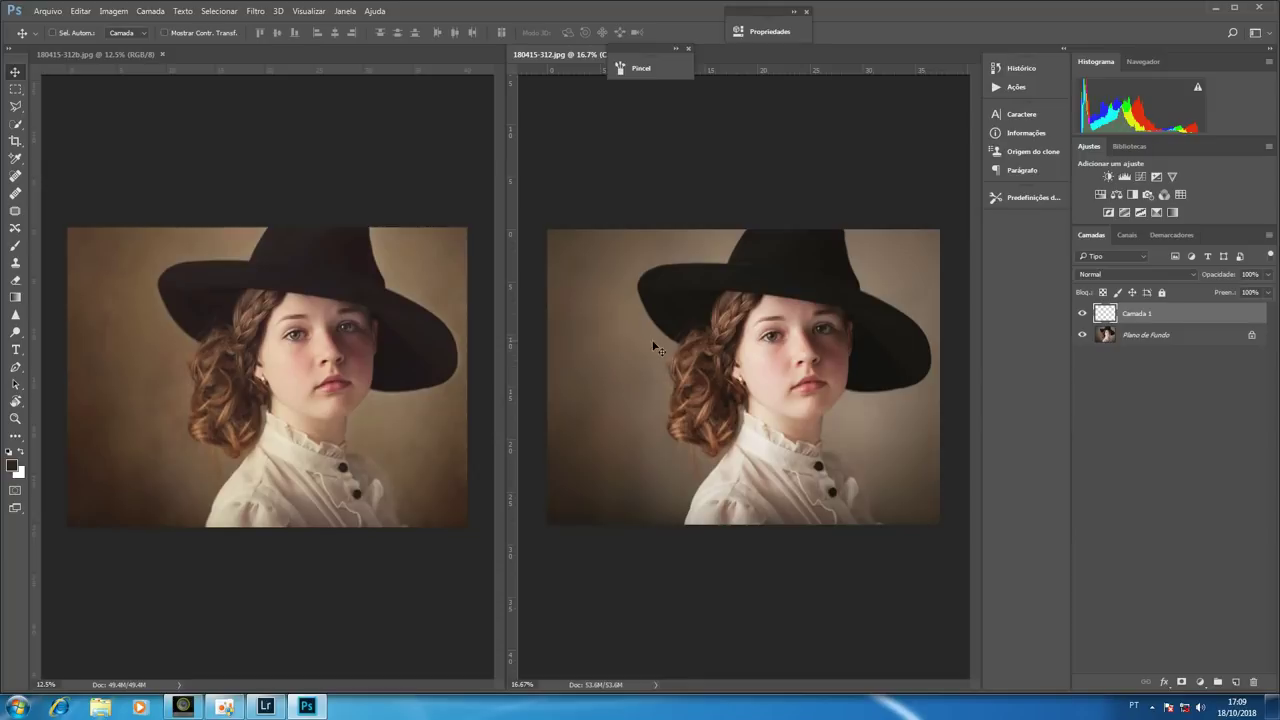
scroll(770, 340, "up", 4)
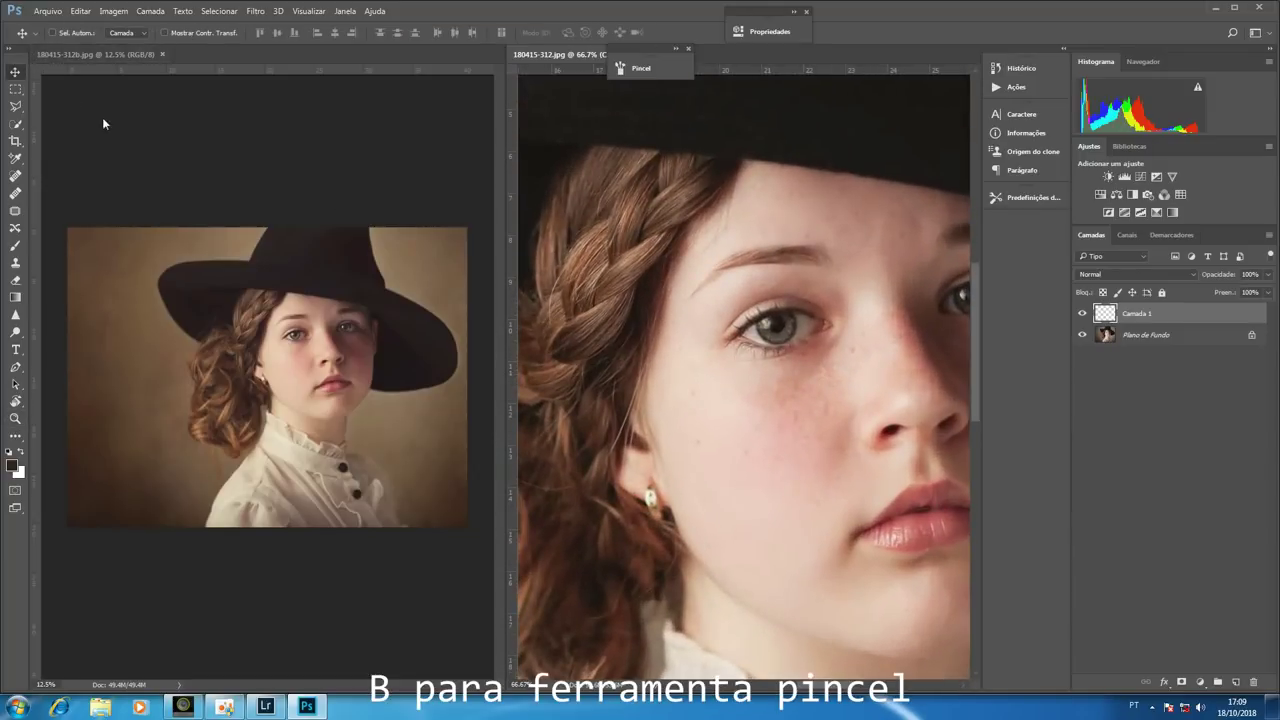
key("b")
left_click(60, 32)
key("Return")
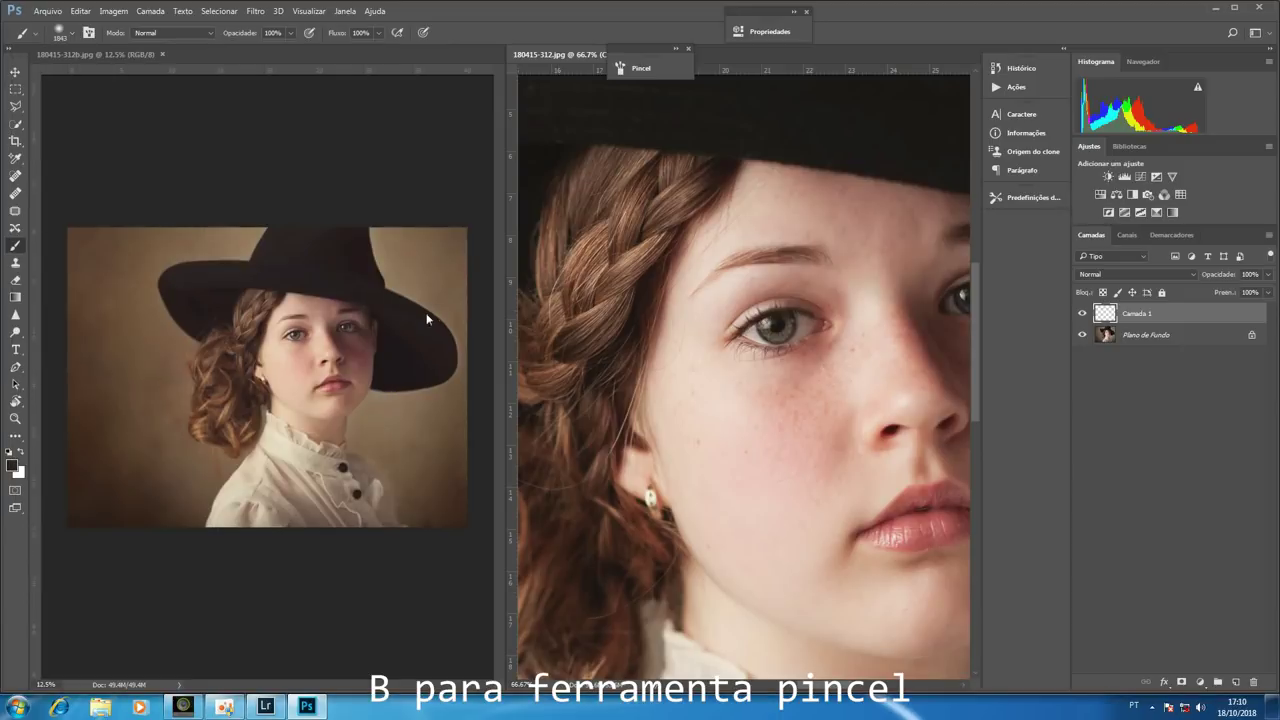
key("bracketleft")
key("bracketleft")
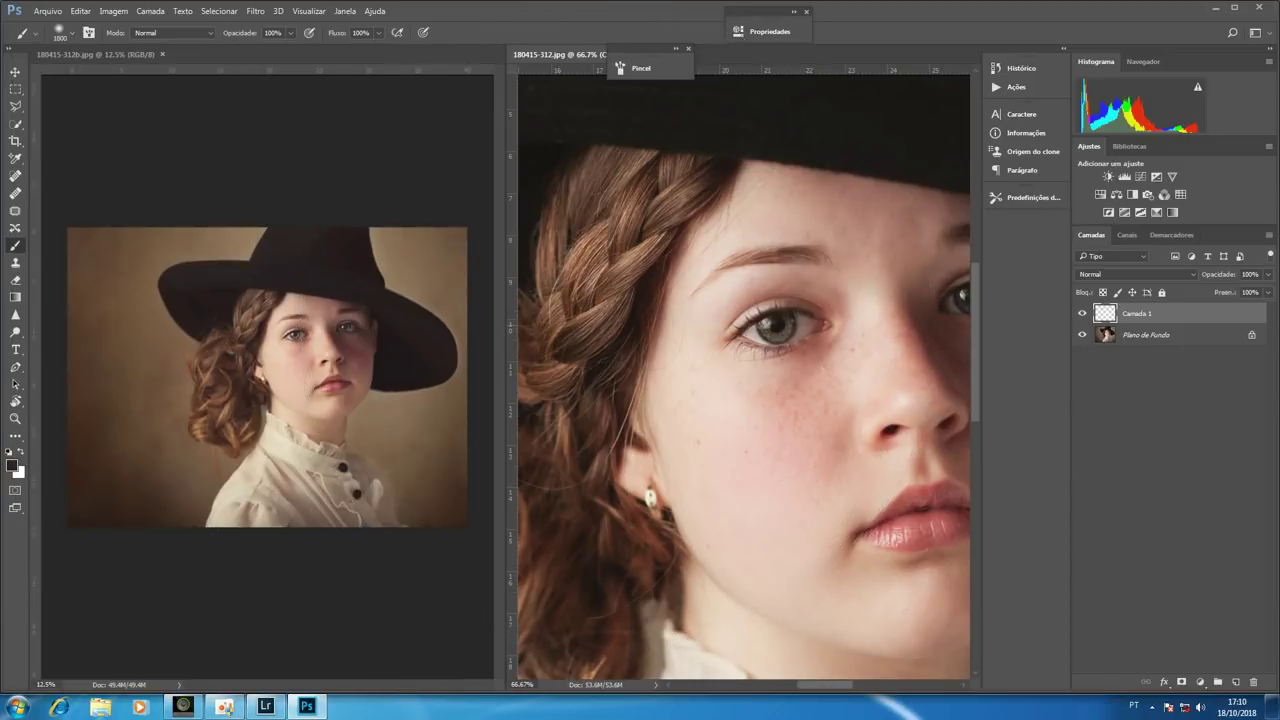
key("bracketleft")
key("bracketleft")
key("bracketleft")
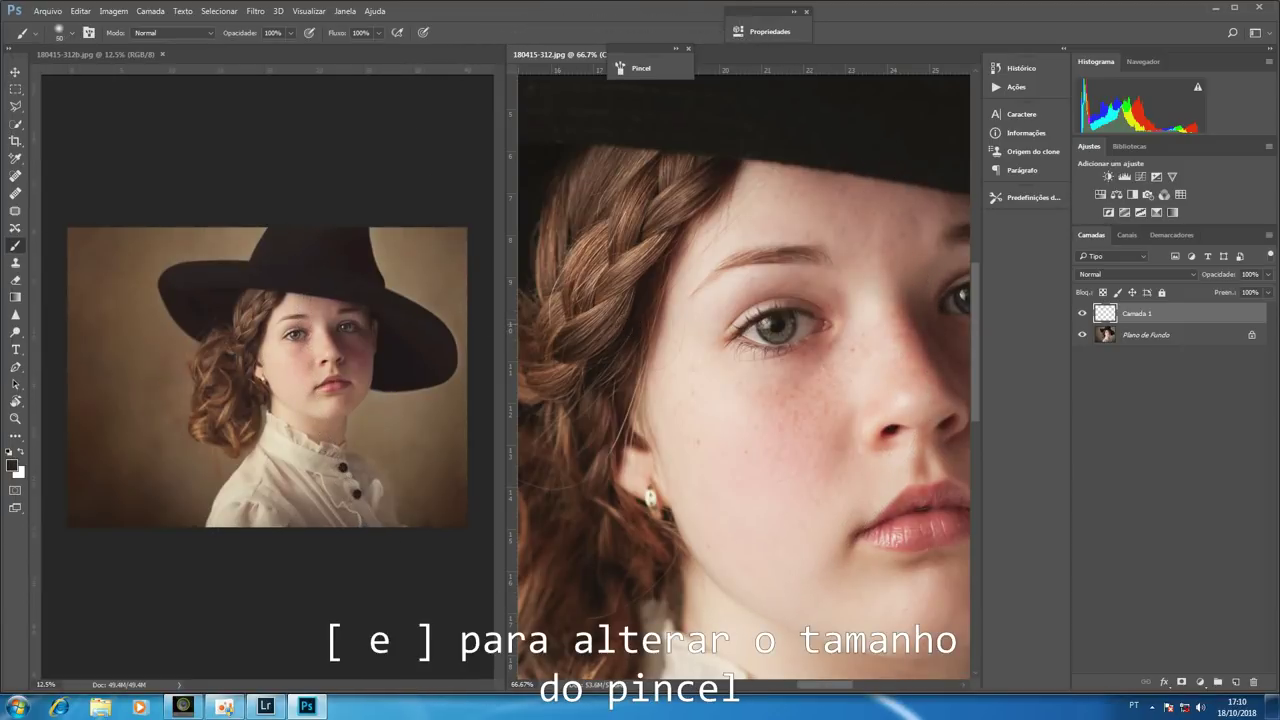
key("bracketleft")
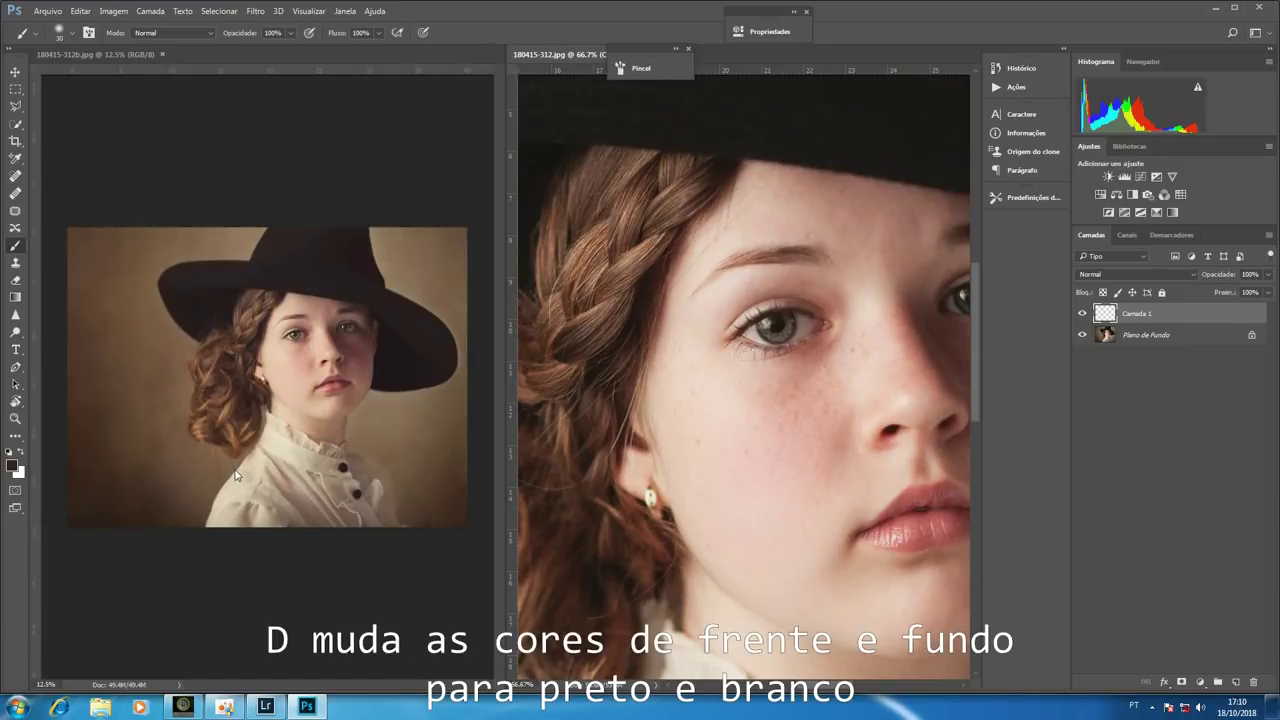
key("d")
key("x")
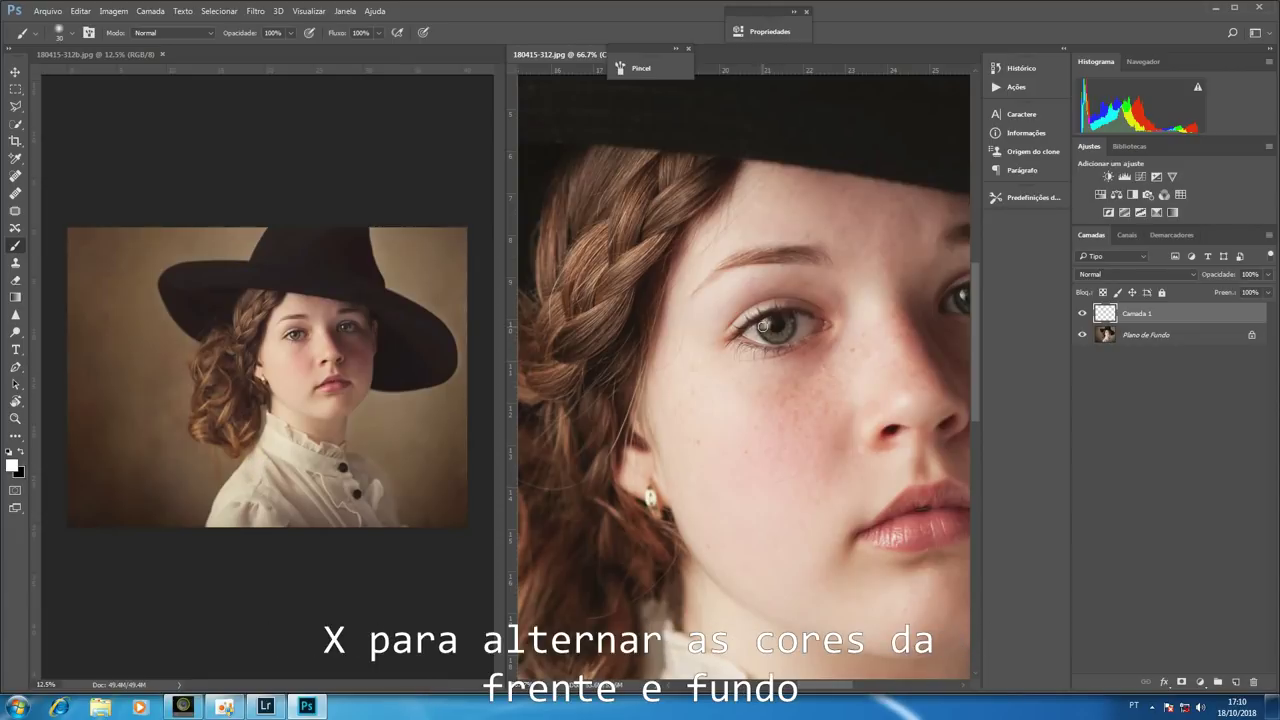
Step: Paint white over both irises and set the layer to Overlay (Sobrepor)
left_click_drag(762, 326, 786, 330)
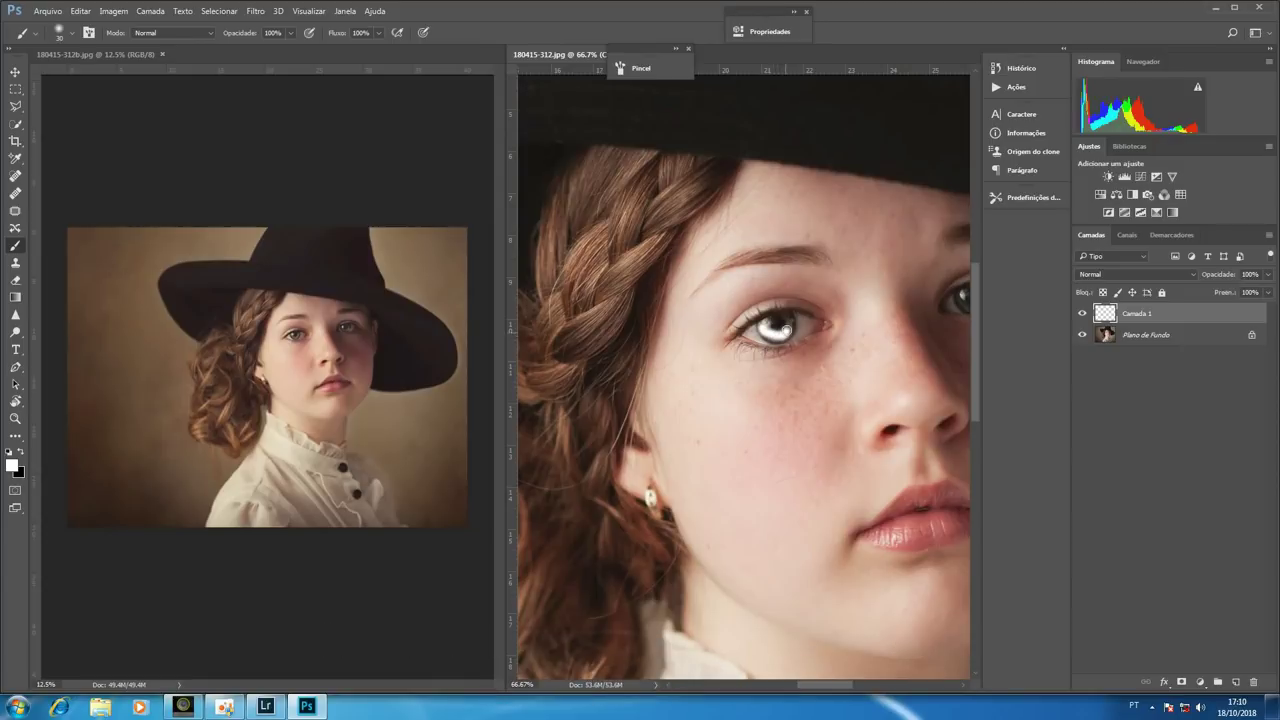
left_click_drag(875, 371, 717, 395)
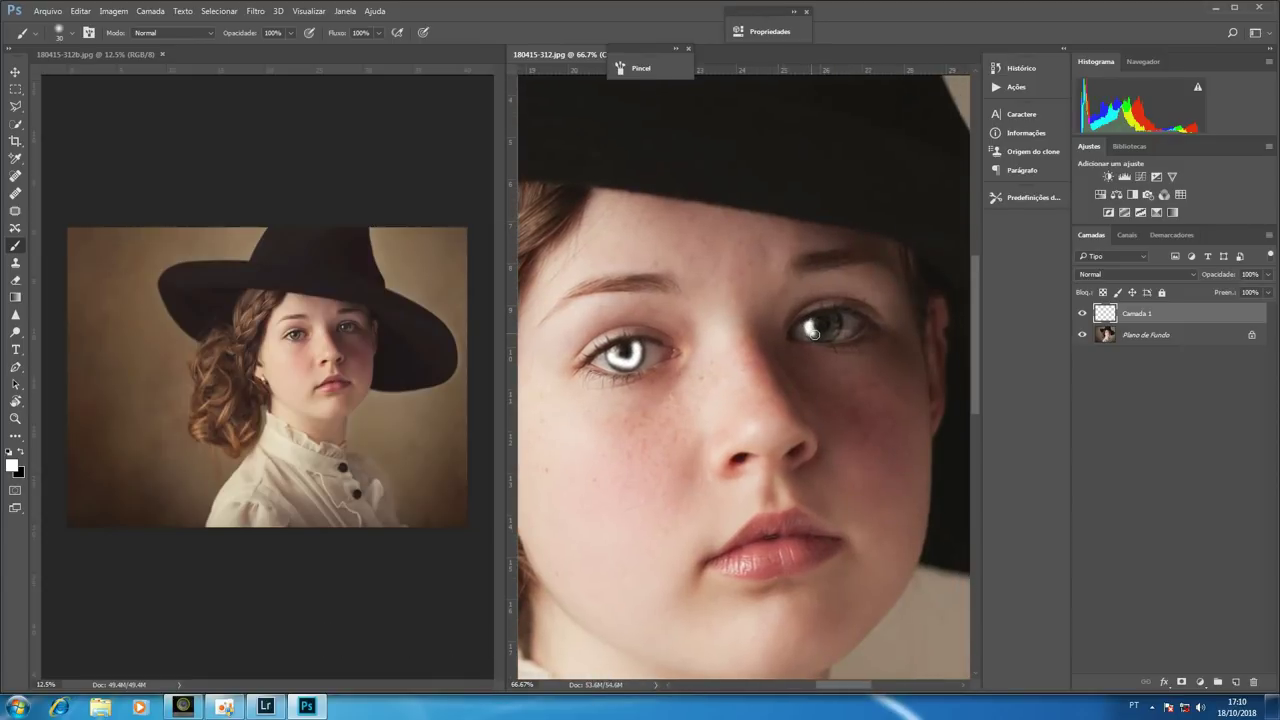
left_click_drag(813, 333, 834, 320)
left_click(1143, 277)
left_click(1111, 405)
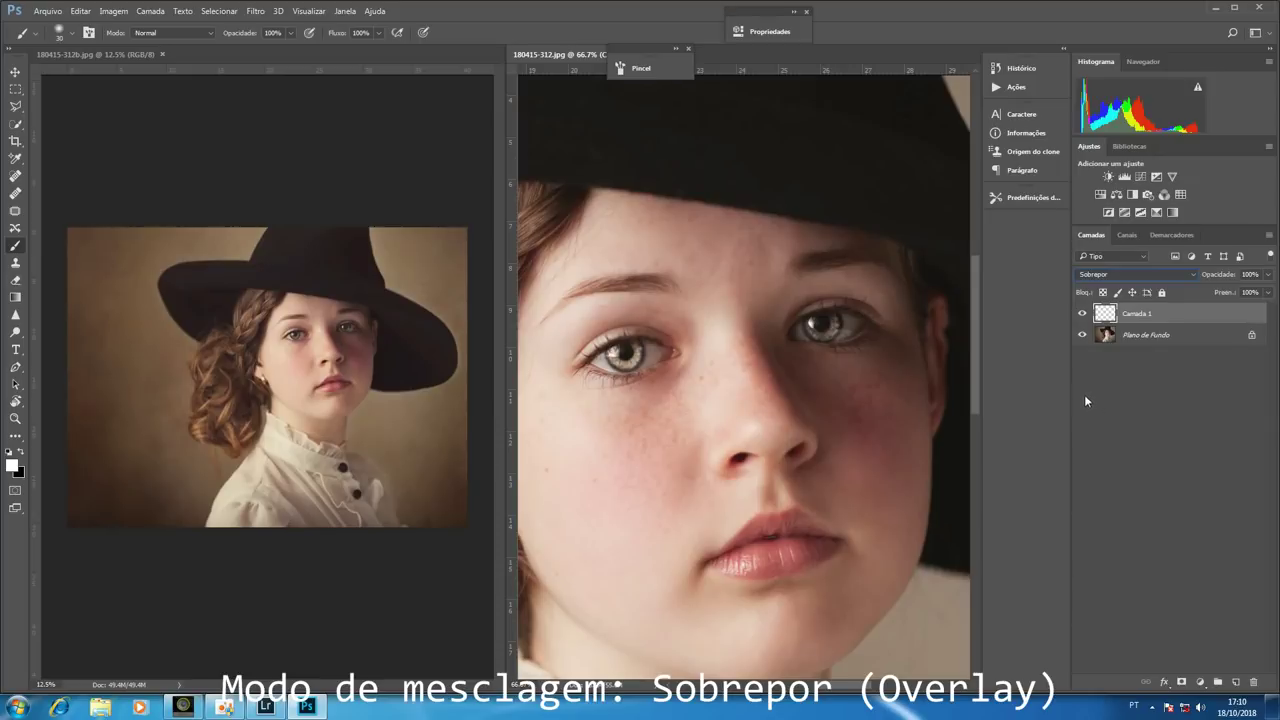
key("ctrl+minus")
key("ctrl+minus")
key("ctrl+minus")
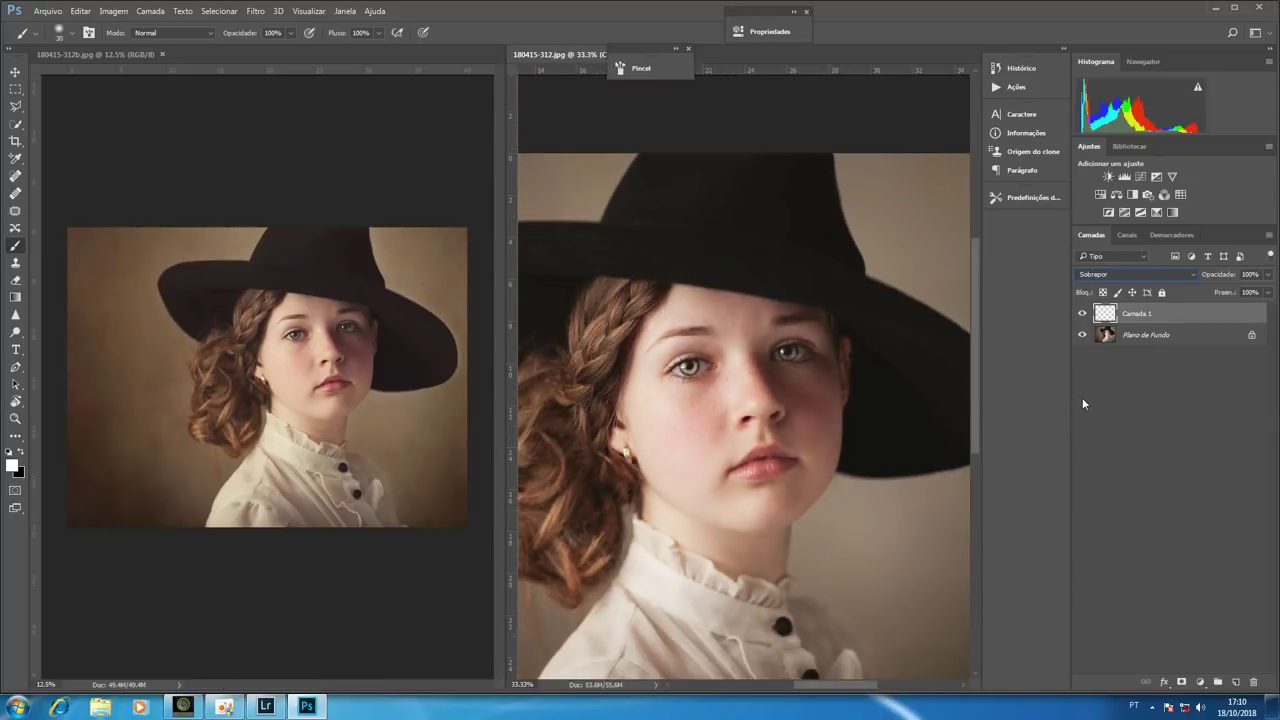
key("ctrl+minus")
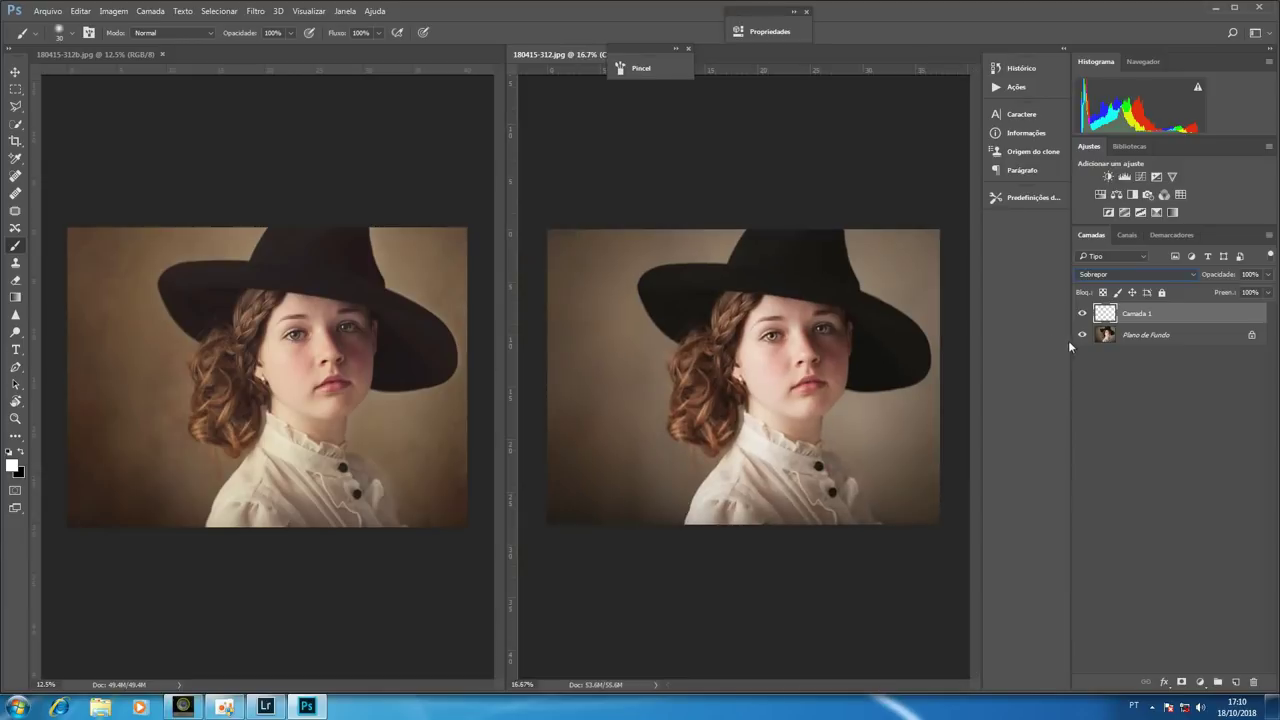
Step: Lower the eye layer to 40% opacity, rename it Olhos, and stamp a merged copy above
mouse_move(1230, 276)
left_mouse_down()
mouse_move(1148, 271)
mouse_move(1175, 281)
left_mouse_up()
double_click(1137, 313)
type("Olhos")
key("Return")
key("ctrl+shift+alt+e")
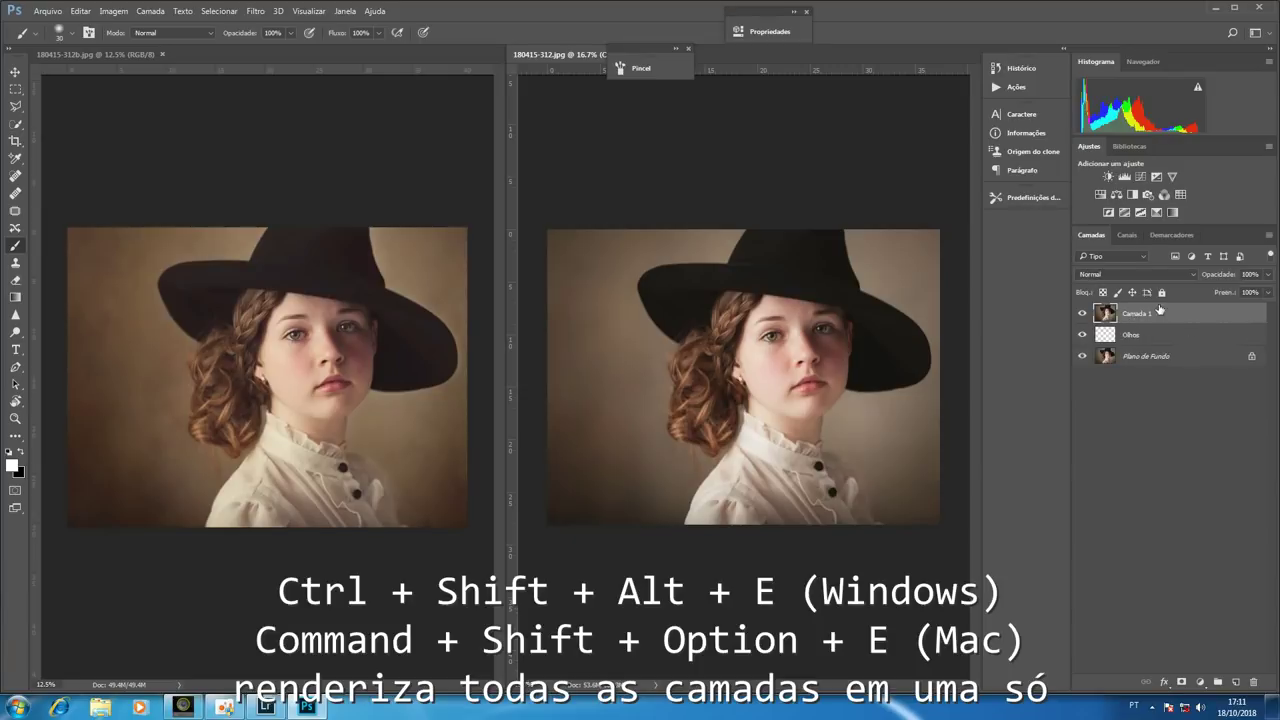
Step: Launch Analog Efex Pro 2 on the merged portrait and start a camera kit with only Film Type
left_click(258, 11)
mouse_move(290, 290)
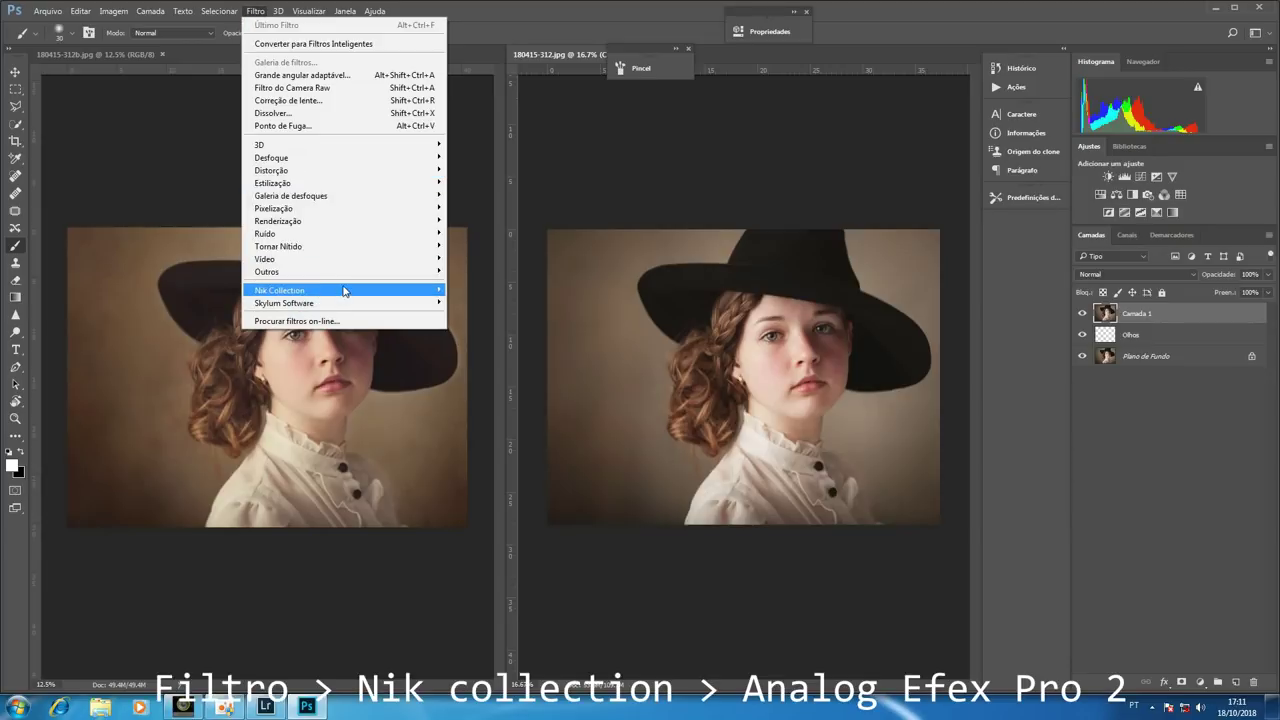
left_click(470, 289)
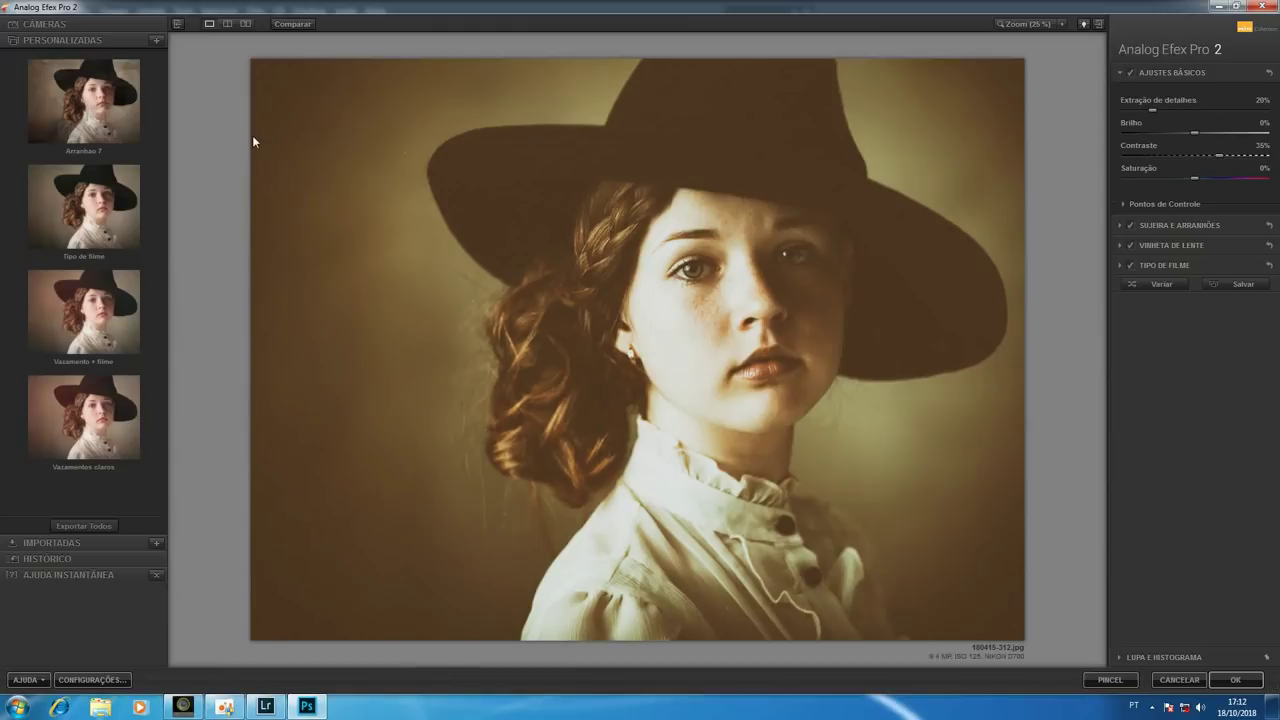
left_click(126, 25)
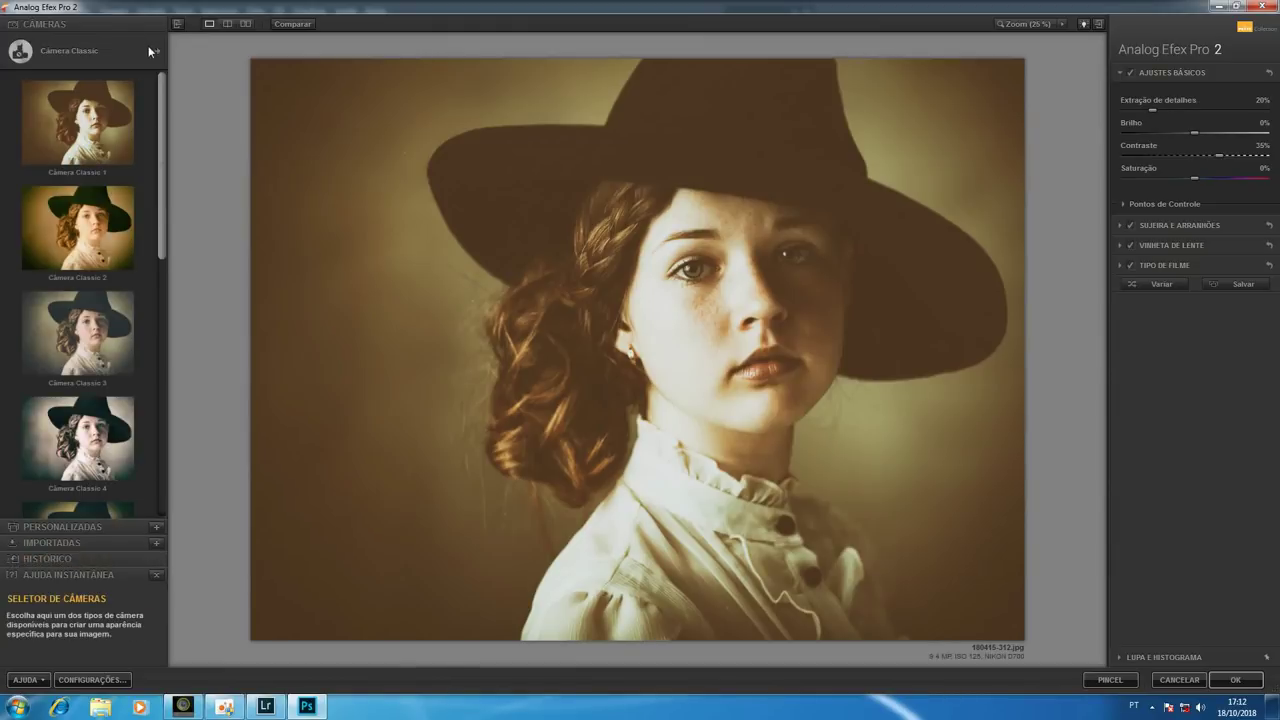
left_click(158, 50)
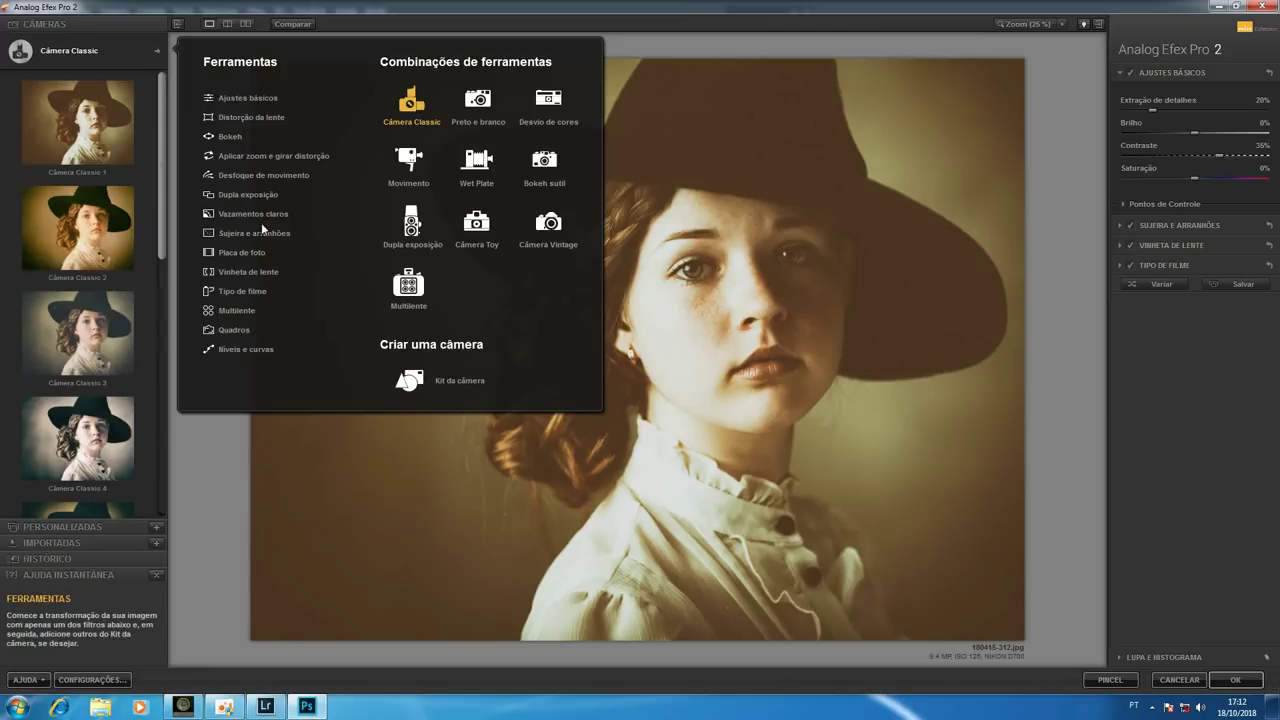
left_click(258, 291)
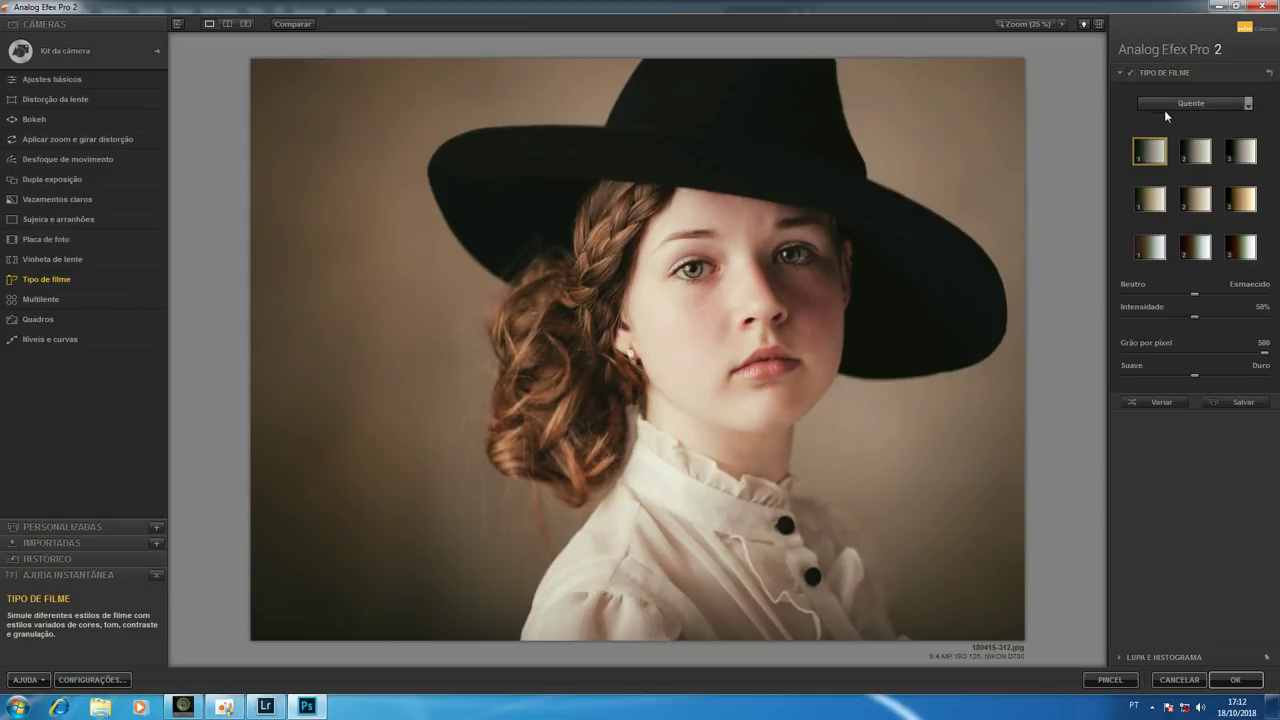
Step: Apply the last Warm film-type swatch at 25% intensity, toggling it off and on to compare
left_click(1200, 158)
left_click(1198, 200)
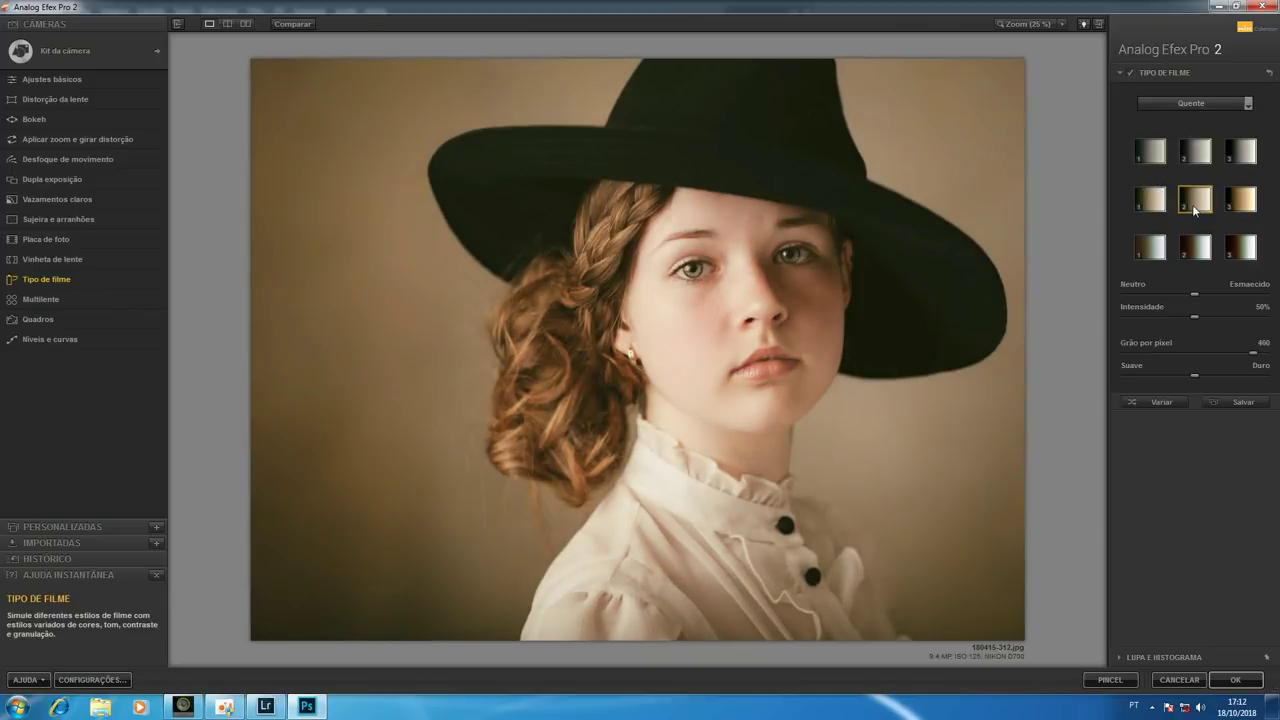
left_click(1183, 252)
left_click(1244, 252)
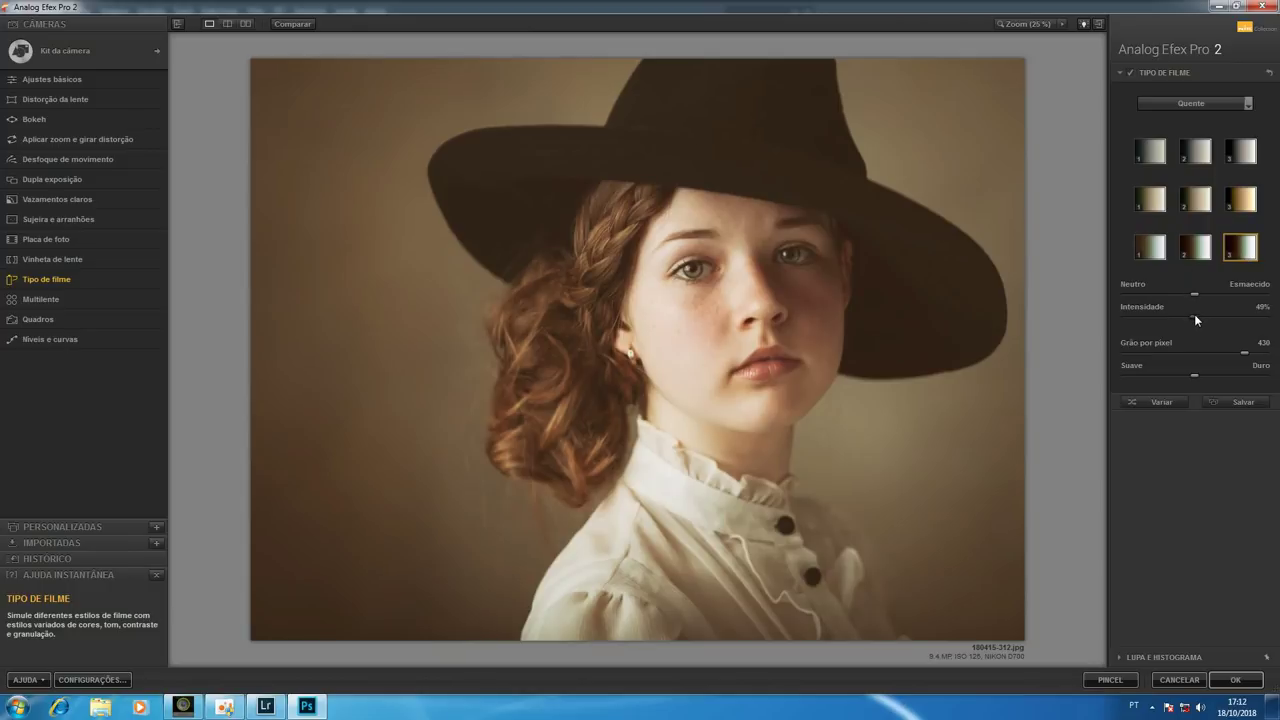
scroll(1195, 316, "down", 2)
scroll(1196, 318, "down", 1)
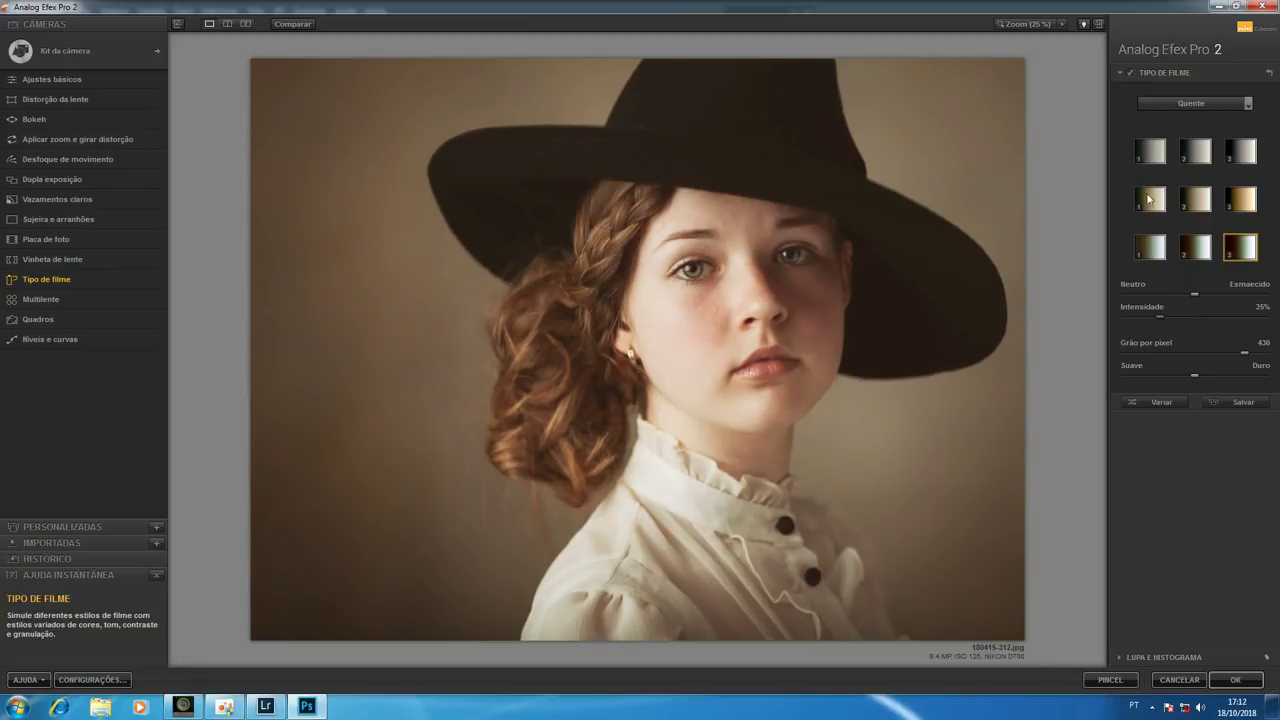
left_click(1131, 73)
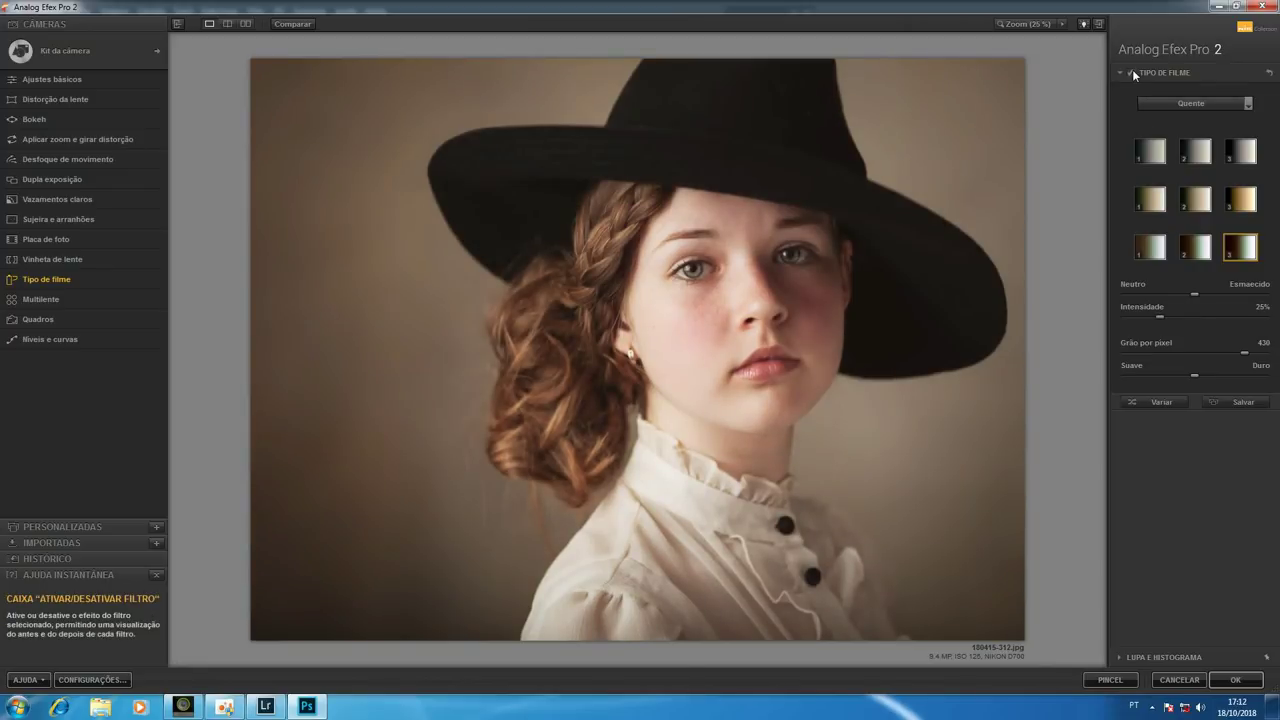
left_click(1131, 73)
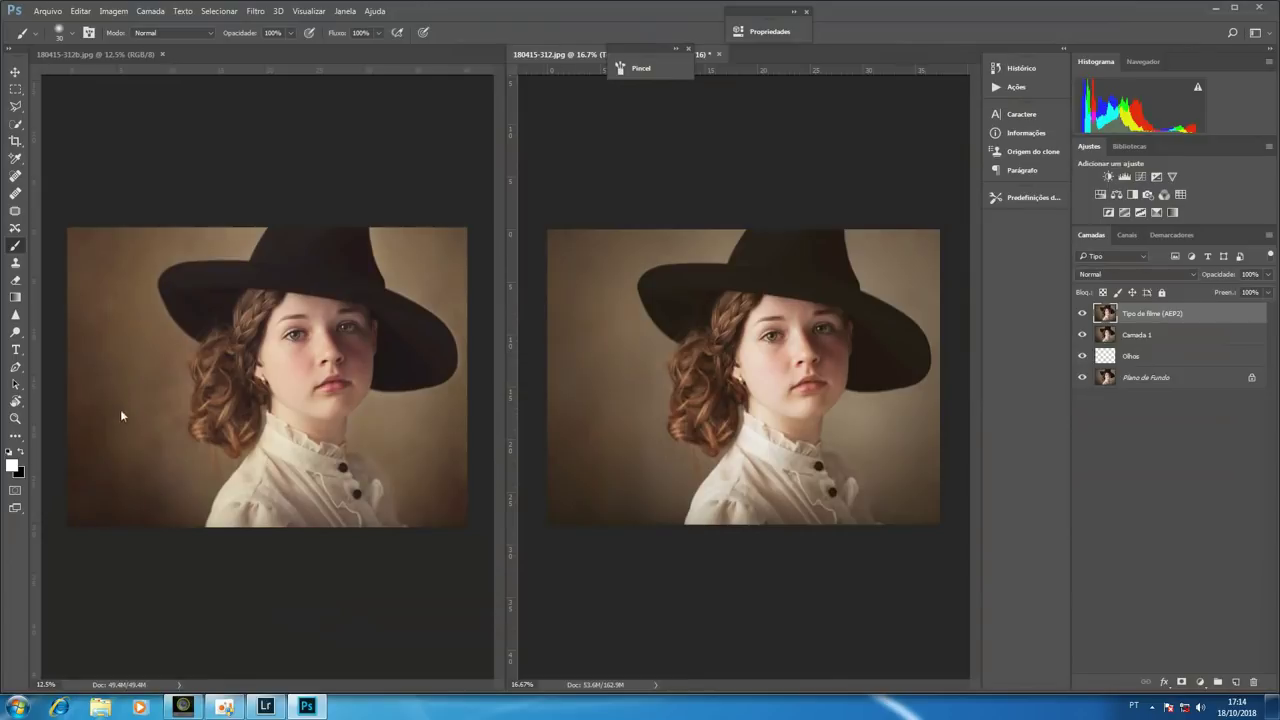
Step: Inspect the left photo, then activate the right portrait and add an empty Camada 2 on top
left_click(157, 480)
scroll(150, 488, "up", 3)
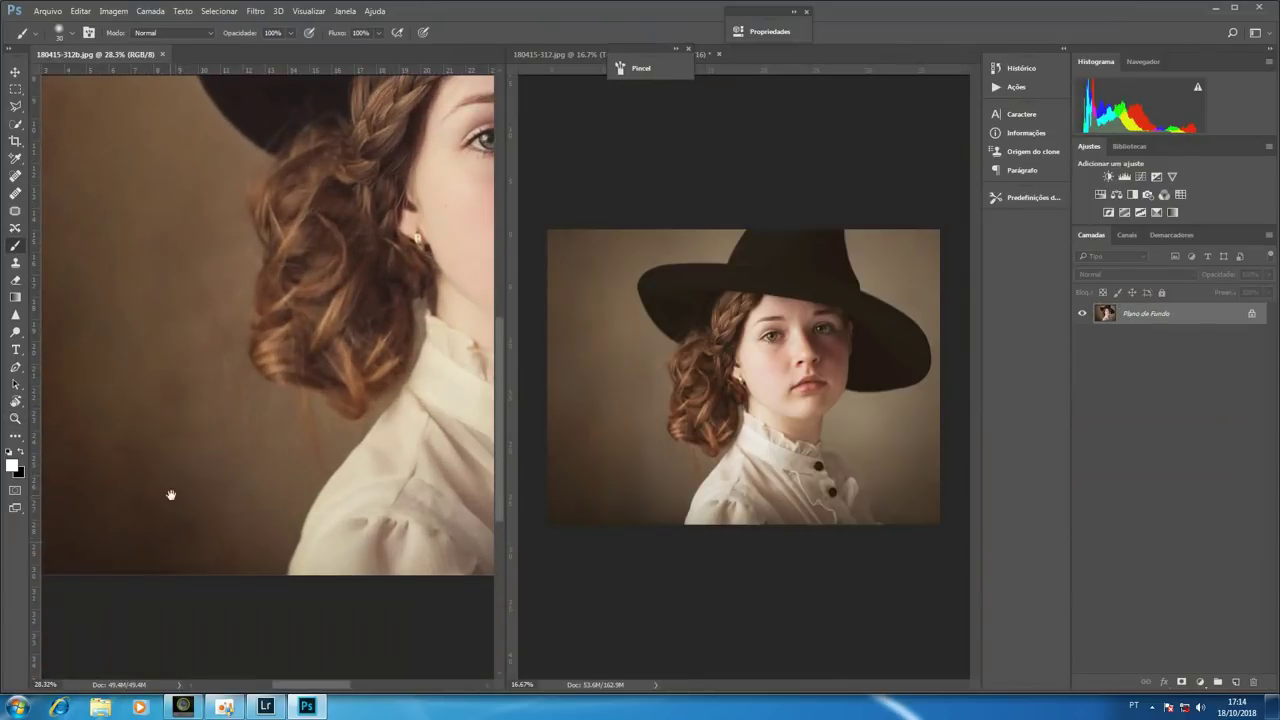
left_click_drag(170, 495, 320, 466)
scroll(340, 465, "down", 2)
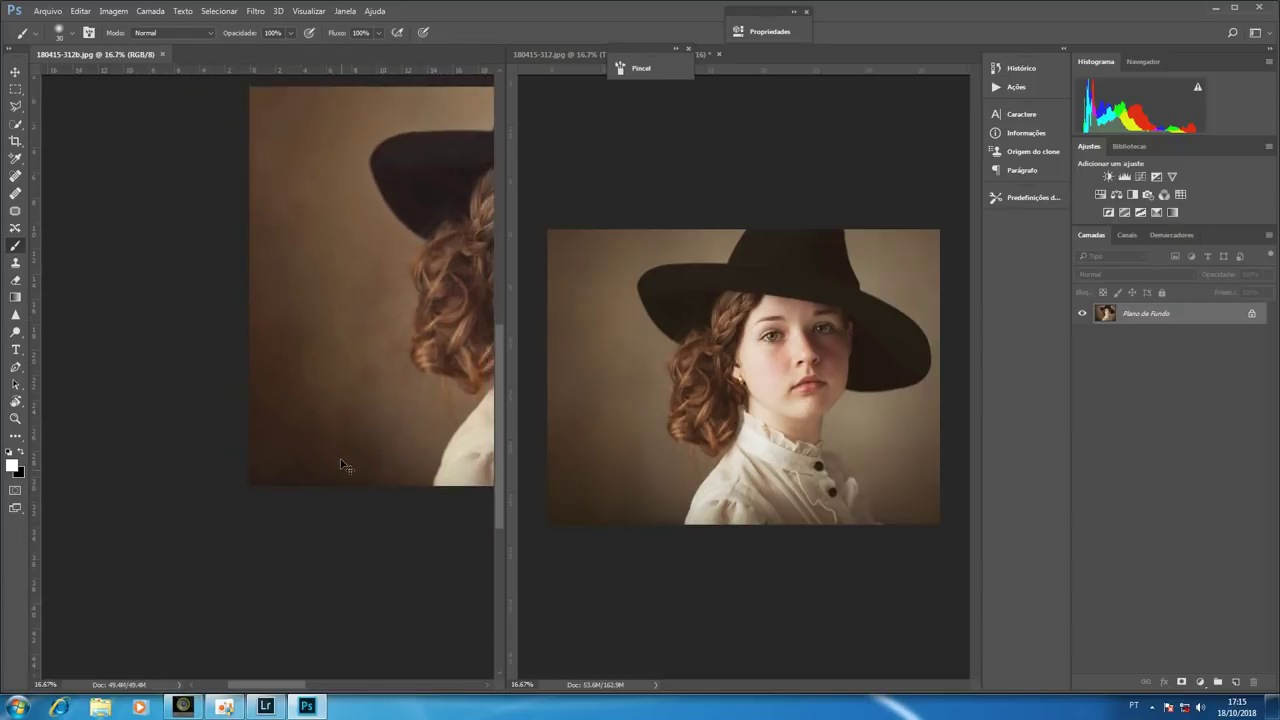
scroll(340, 465, "down", 1)
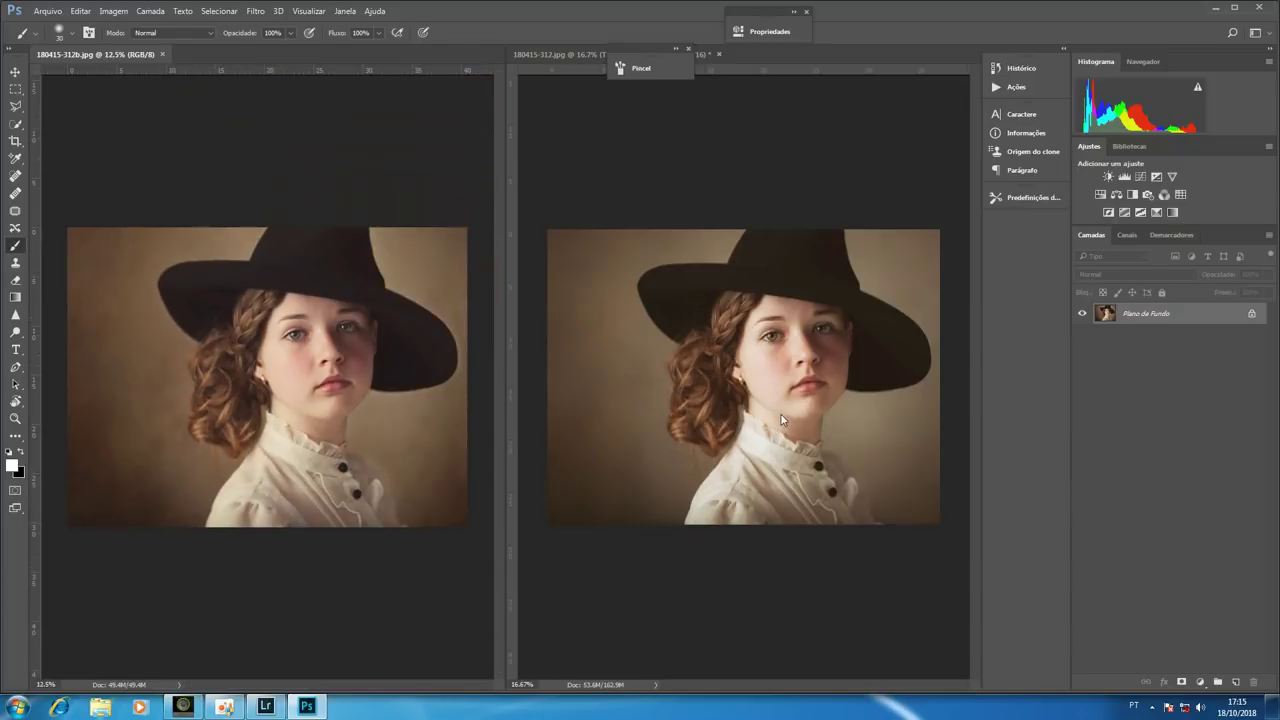
left_click(578, 54)
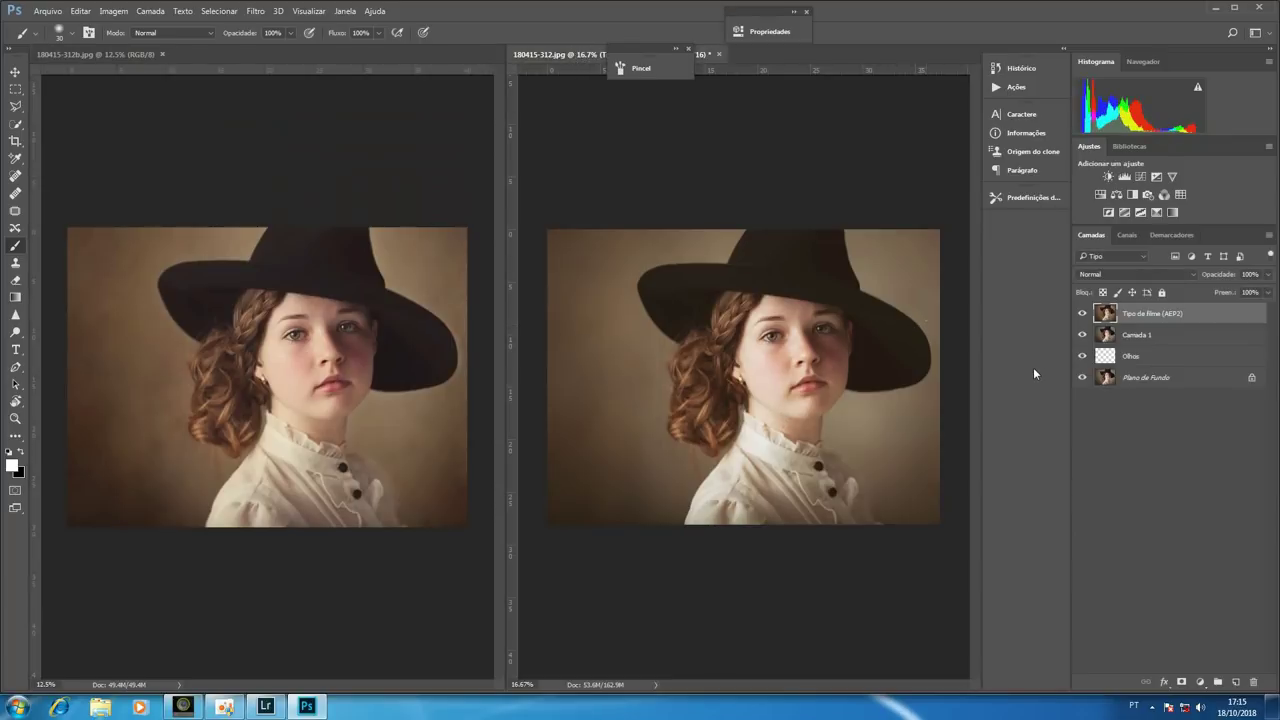
left_click(1236, 681)
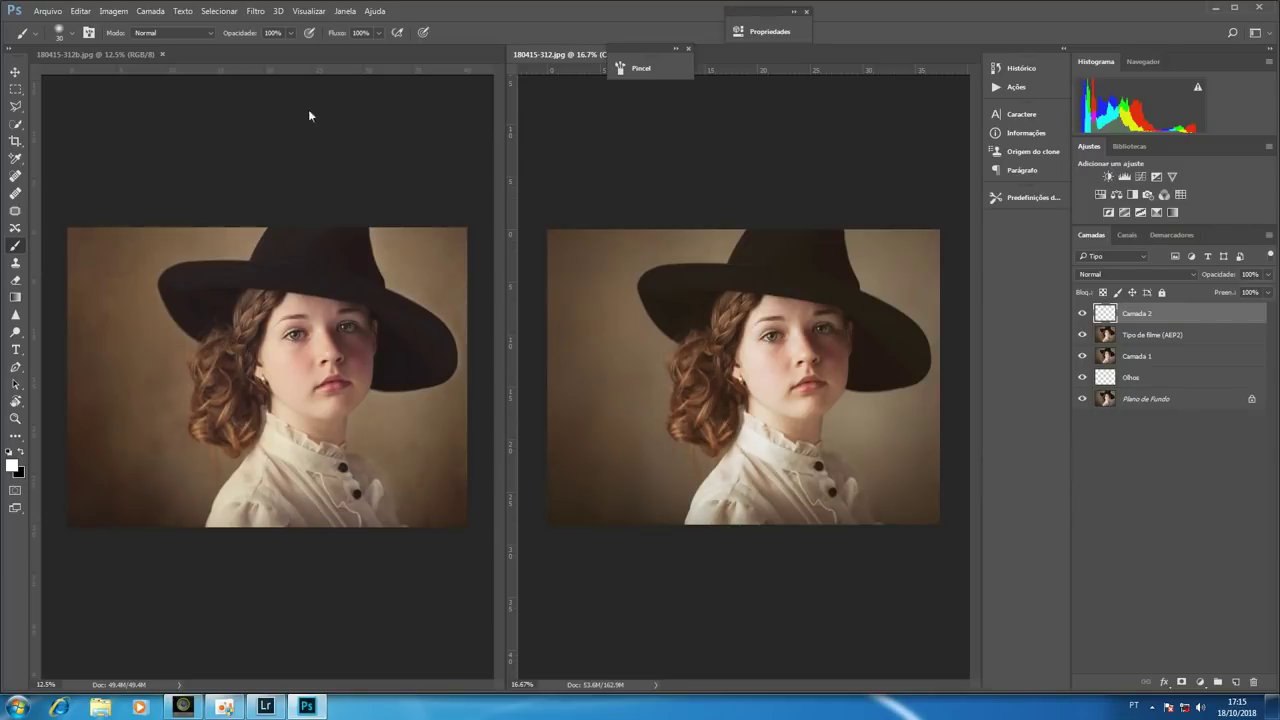
Step: Choose the 1843 px speckle brush from the brush presets
left_click(72, 35)
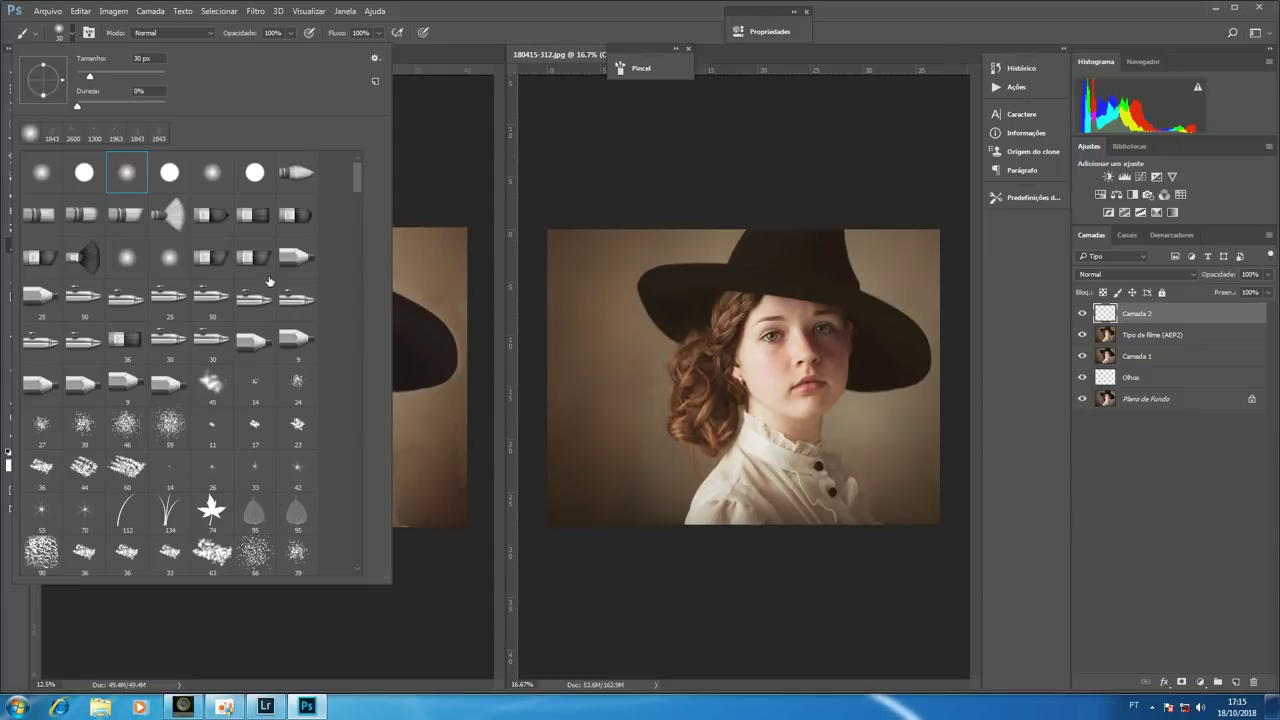
scroll(258, 282, "down", 5)
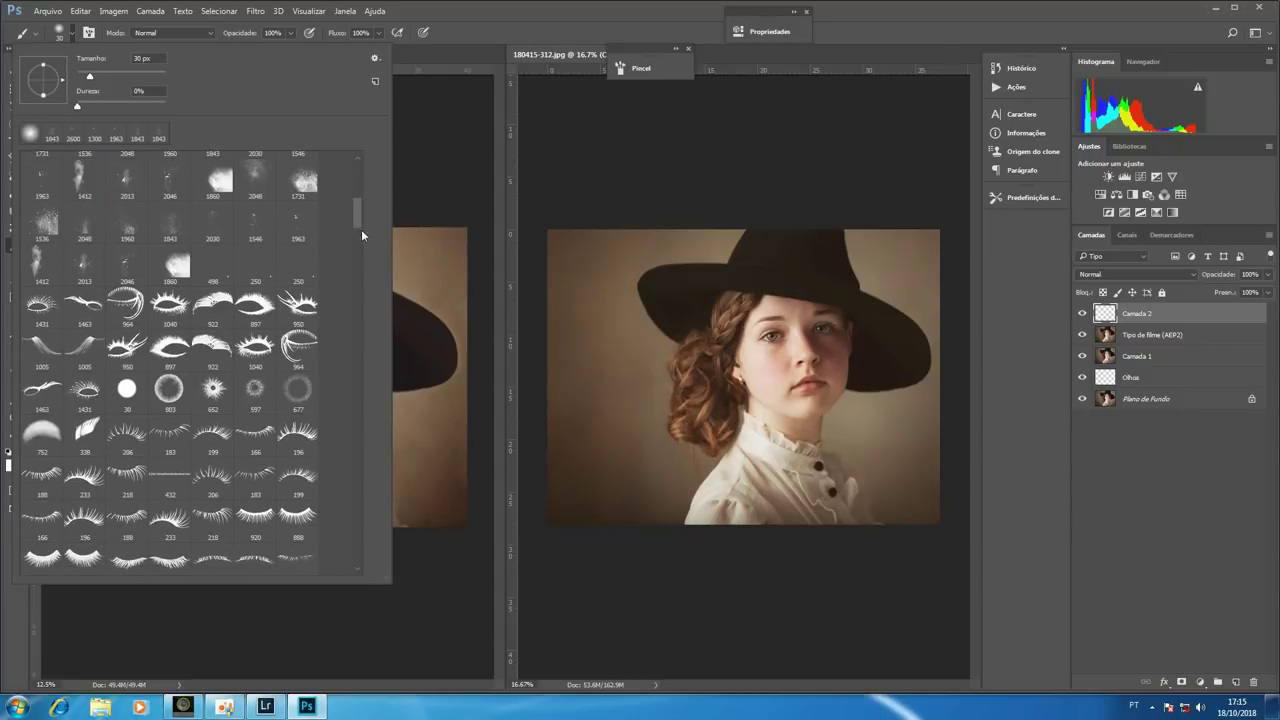
left_click(170, 222)
key("Return")
Step: Paint test speckles on the portrait background, then undo all the test strokes
mouse_move(570, 420)
left_mouse_down()
mouse_move(640, 380)
mouse_move(640, 430)
left_mouse_up()
mouse_move(640, 380)
left_mouse_down()
mouse_move(645, 440)
mouse_move(615, 345)
left_mouse_up()
left_click_drag(610, 335, 625, 460)
mouse_move(620, 380)
left_mouse_down()
mouse_move(635, 445)
mouse_move(640, 380)
mouse_move(660, 360)
mouse_move(650, 330)
mouse_move(645, 390)
left_mouse_up()
key("ctrl+alt+z")
key("ctrl+alt+z")
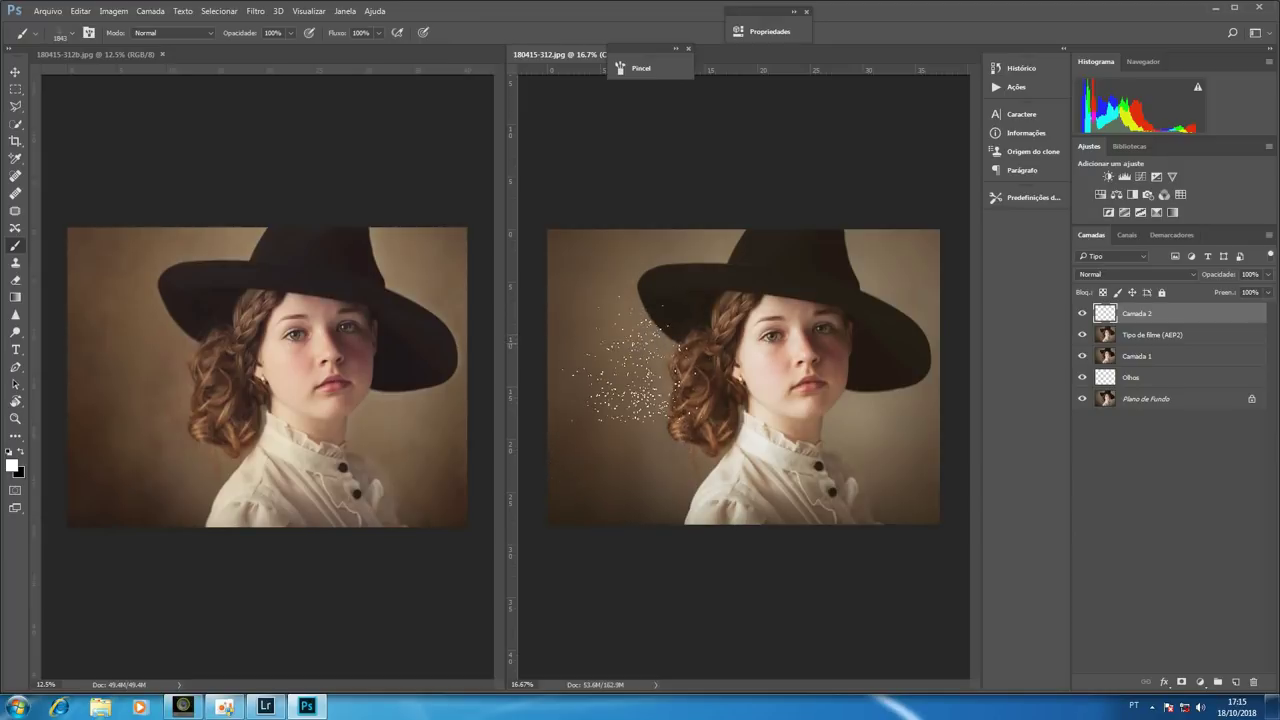
key("ctrl+alt+z")
key("ctrl+alt+z")
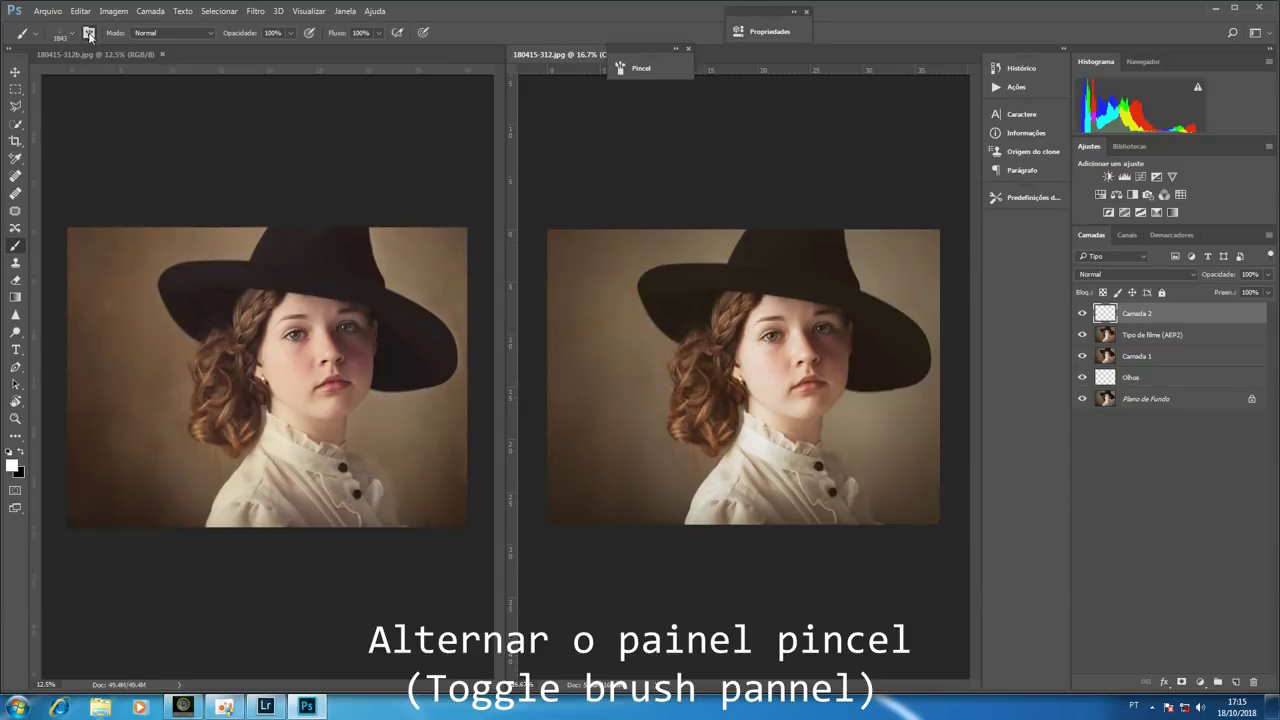
Step: Enable Shape Dynamics with 87% size jitter and about 82% angle jitter
left_click(89, 34)
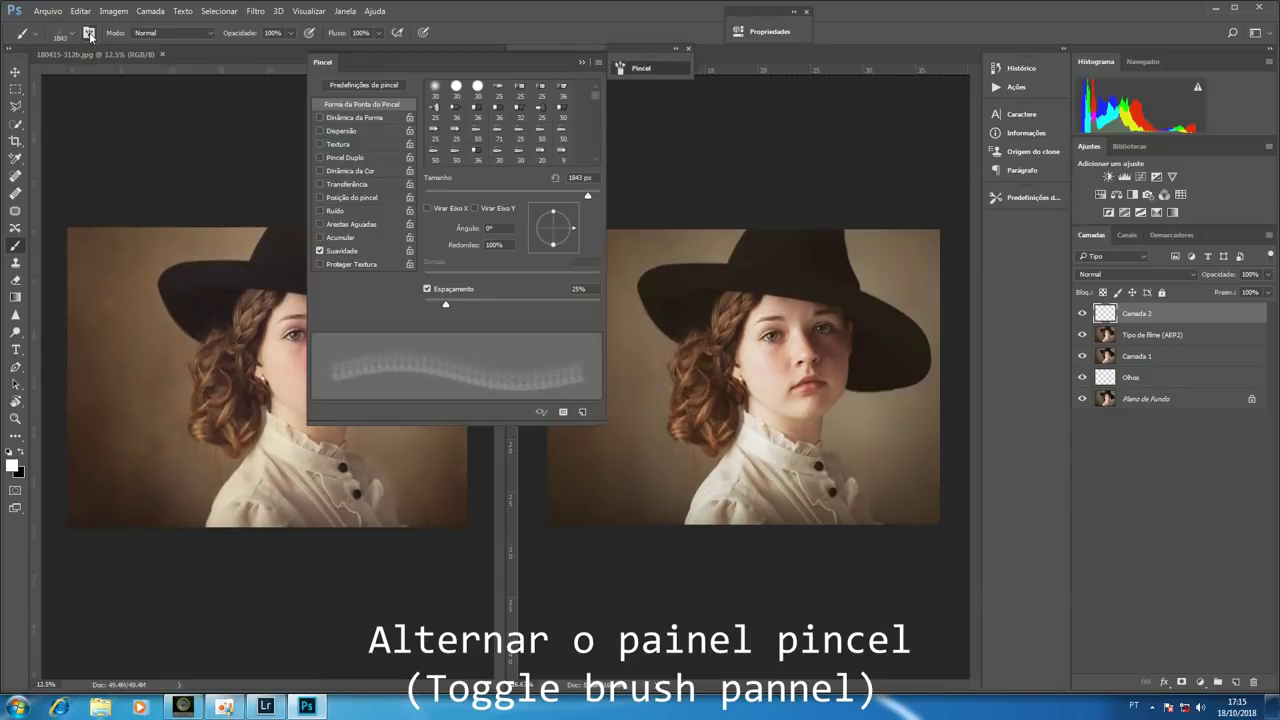
left_click(358, 117)
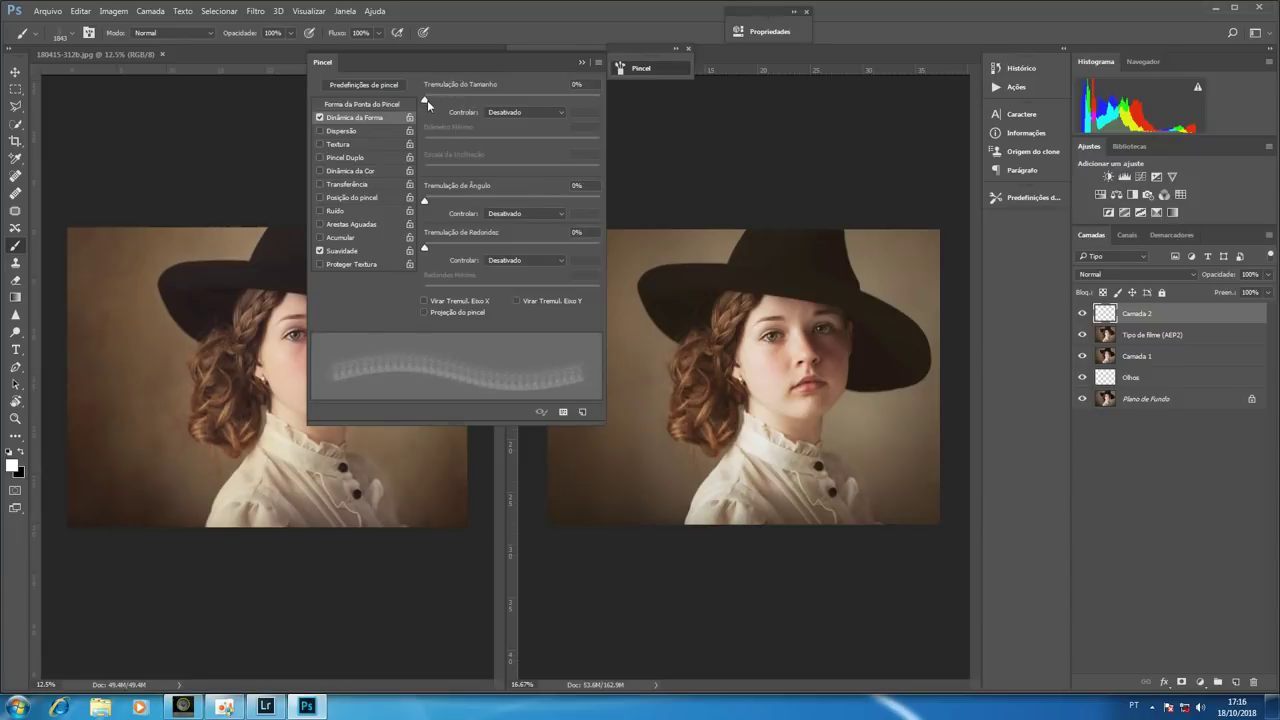
mouse_move(427, 100)
left_mouse_down()
mouse_move(587, 103)
mouse_move(576, 101)
left_mouse_up()
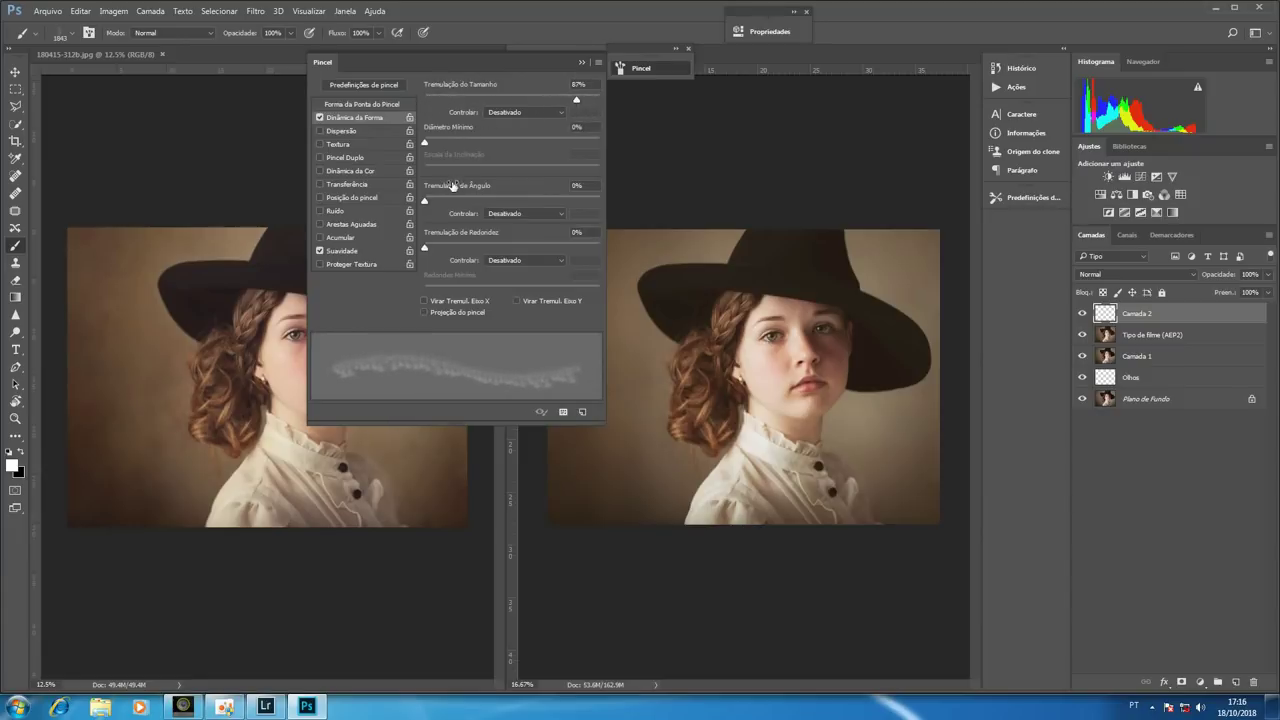
left_click_drag(425, 203, 569, 203)
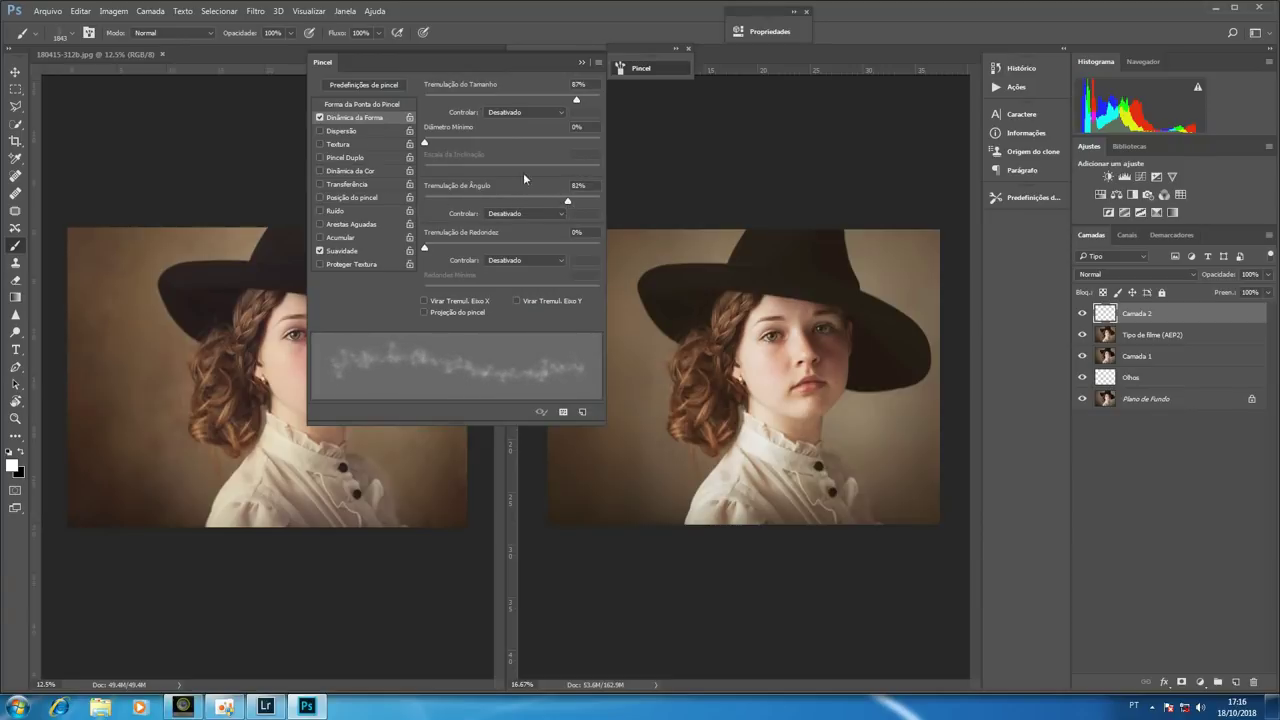
Step: Turn on 34% scattering and a brush texture, then close the brush settings
left_click(340, 131)
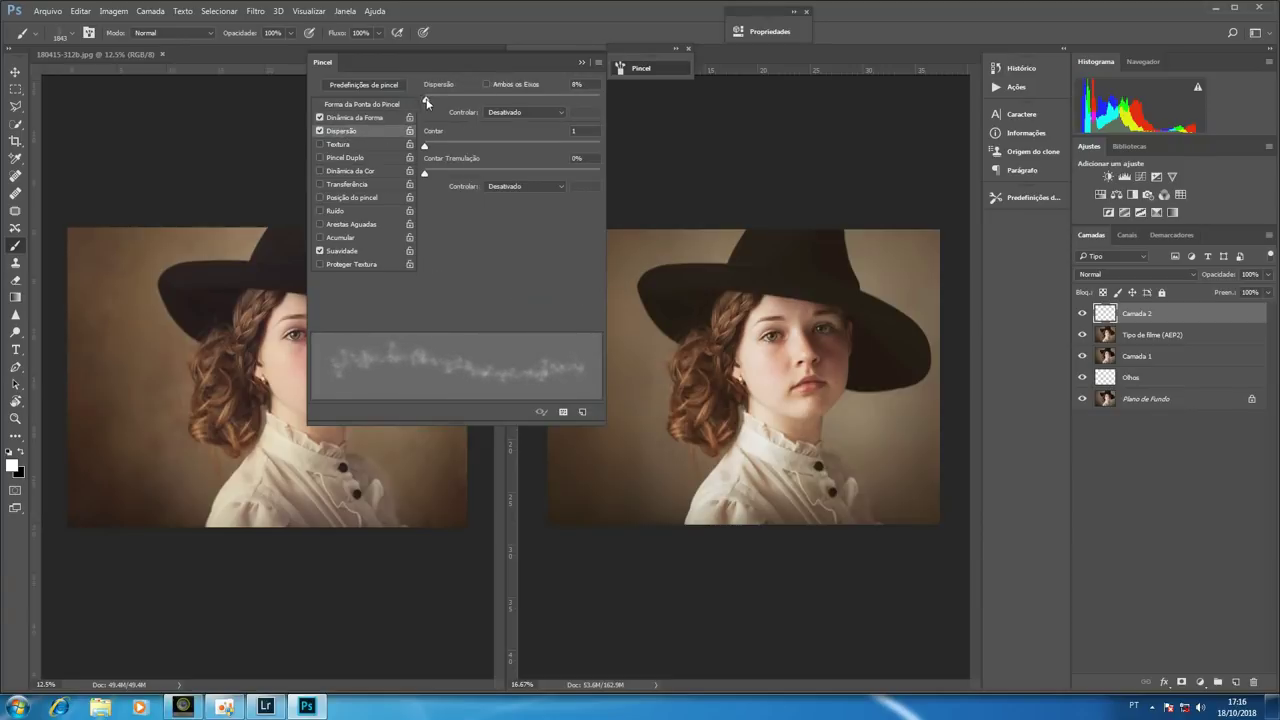
mouse_move(427, 103)
left_mouse_down()
mouse_move(548, 102)
mouse_move(422, 104)
mouse_move(433, 97)
left_mouse_up()
left_click(320, 146)
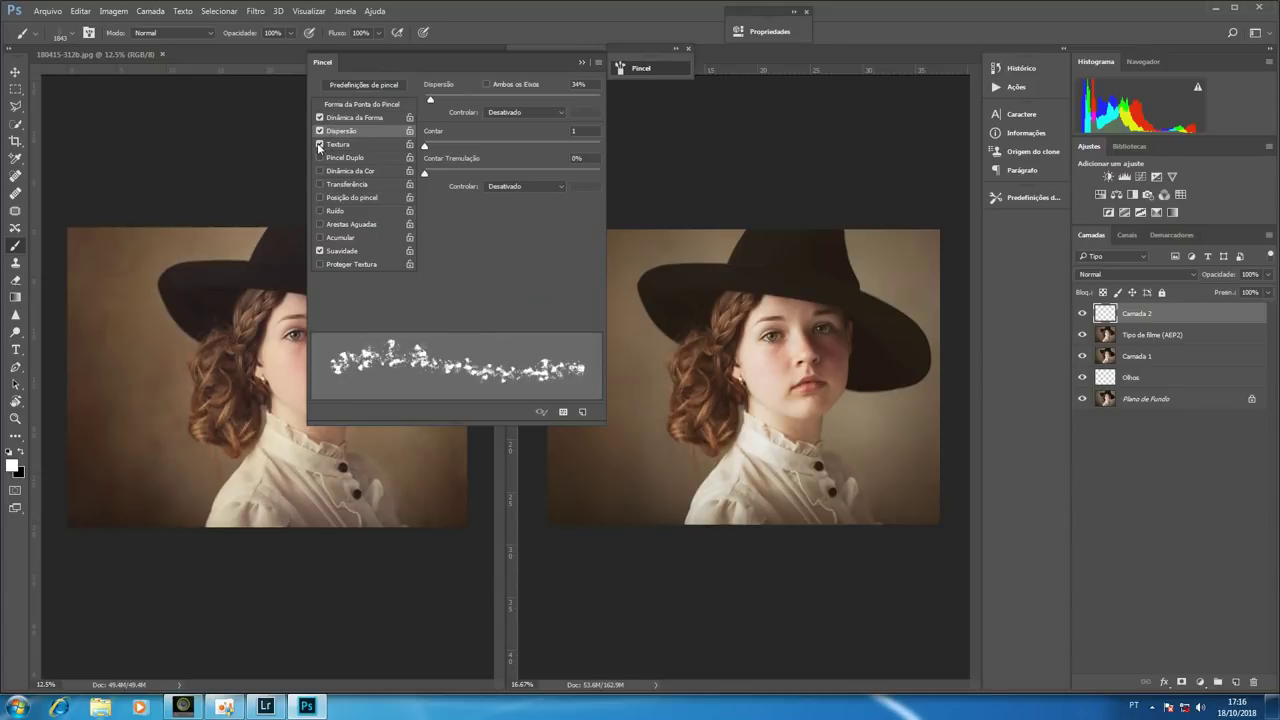
left_click(341, 146)
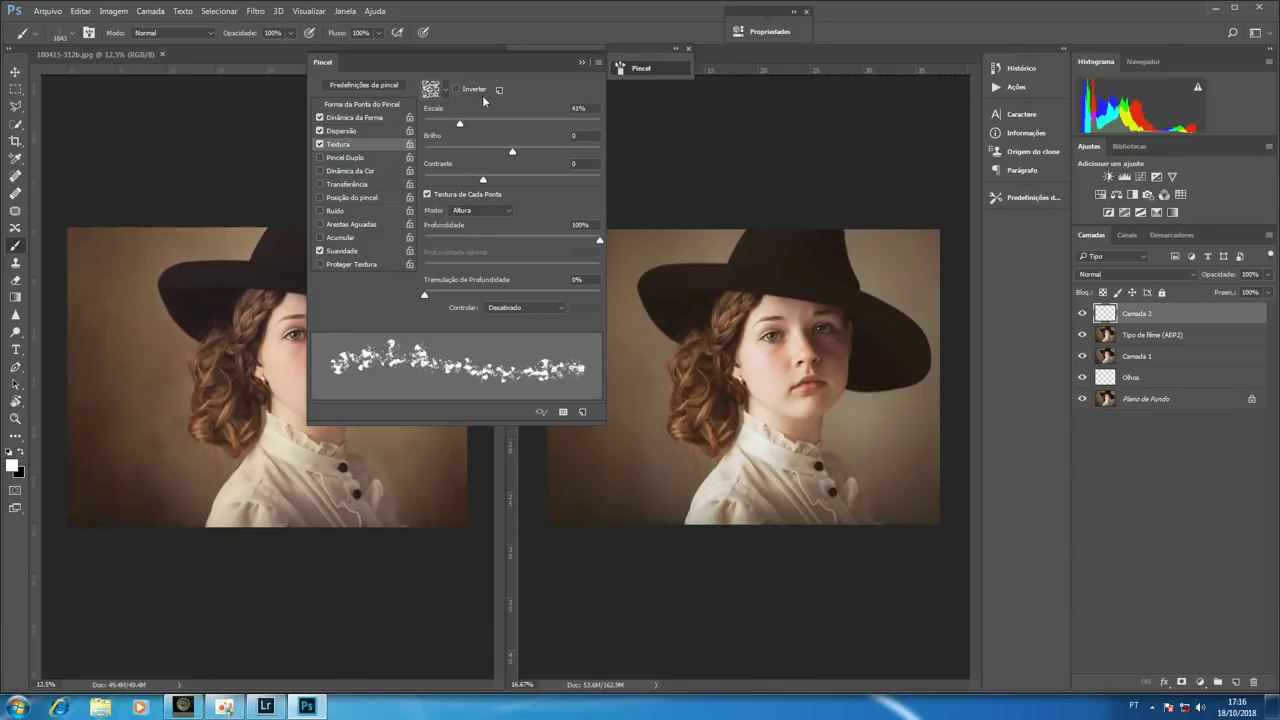
left_click(581, 66)
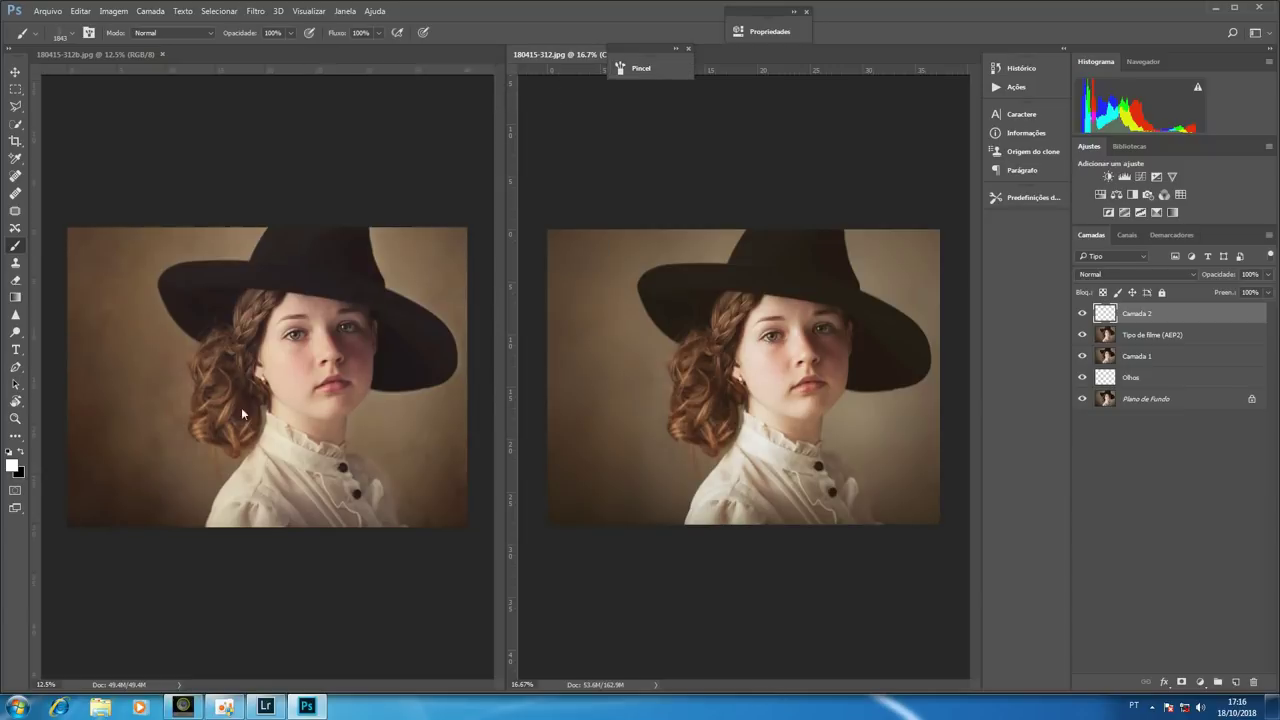
Step: Sample a dark brown and paint dirt speckles at 40% opacity over the background and chin
left_click(102, 510, "alt")
key("4")
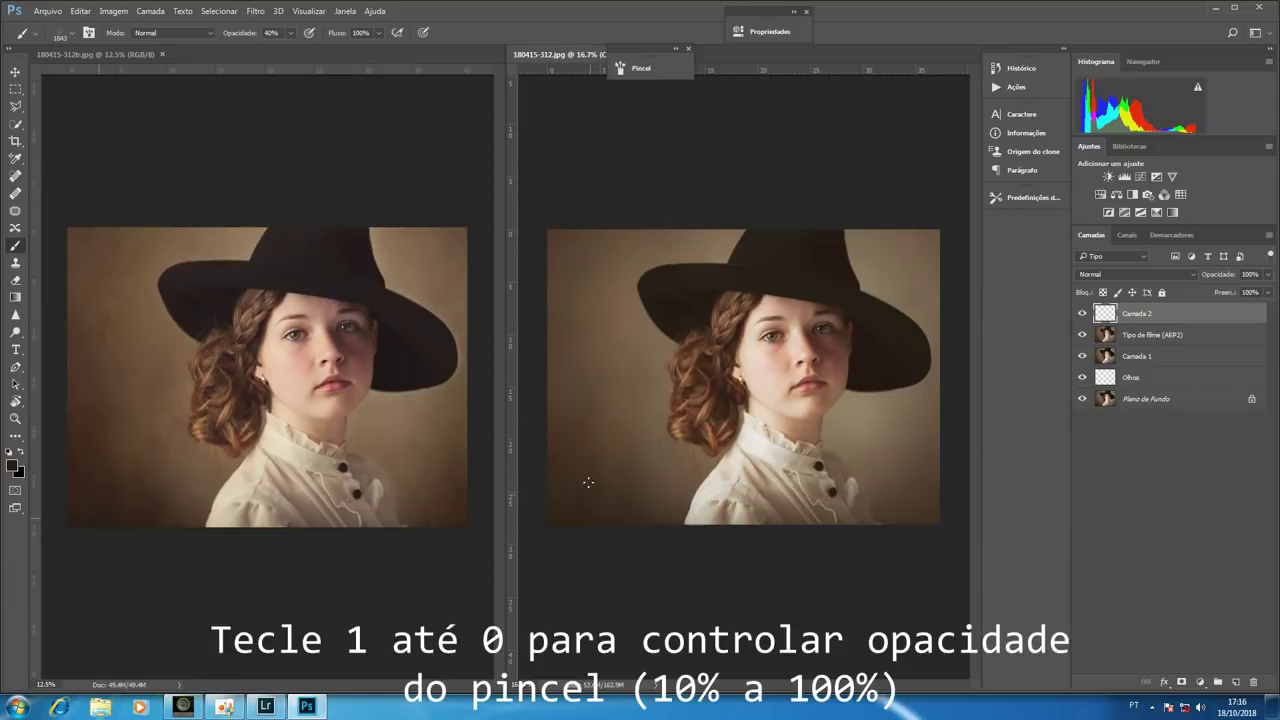
mouse_move(588, 482)
left_mouse_down()
mouse_move(571, 491)
mouse_move(586, 486)
mouse_move(542, 420)
mouse_move(580, 470)
mouse_move(586, 505)
mouse_move(575, 380)
mouse_move(550, 305)
mouse_move(560, 240)
mouse_move(671, 186)
mouse_move(600, 350)
mouse_move(630, 485)
left_mouse_up()
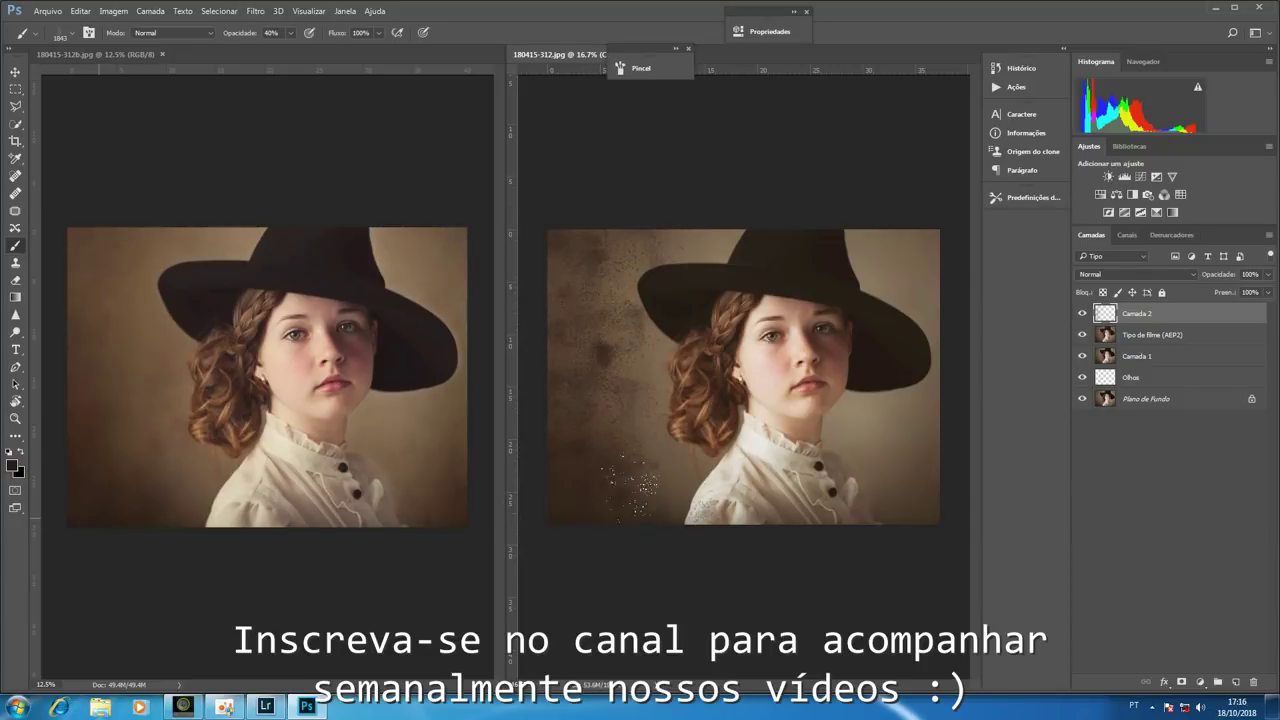
mouse_move(876, 524)
left_mouse_down()
mouse_move(905, 290)
mouse_move(725, 393)
left_mouse_up()
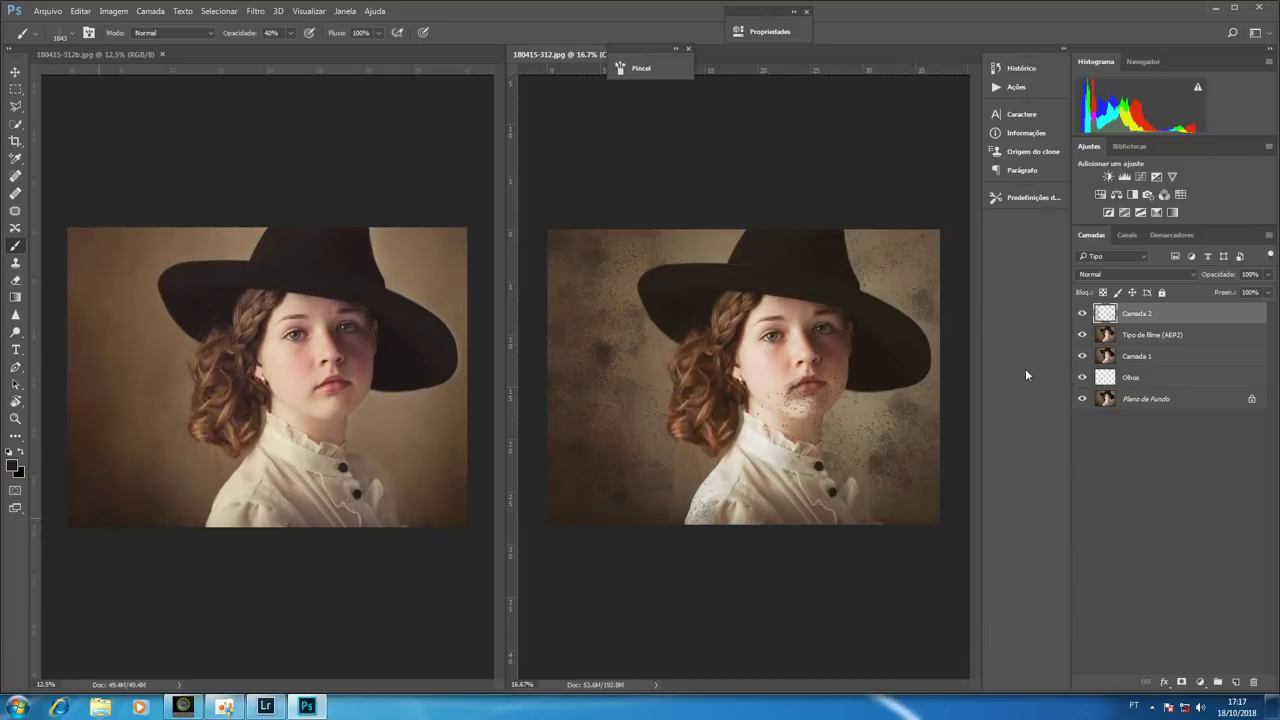
Step: Blend Camada 2 with Cor Mais Escura and give it a layer mask
left_click(1139, 274)
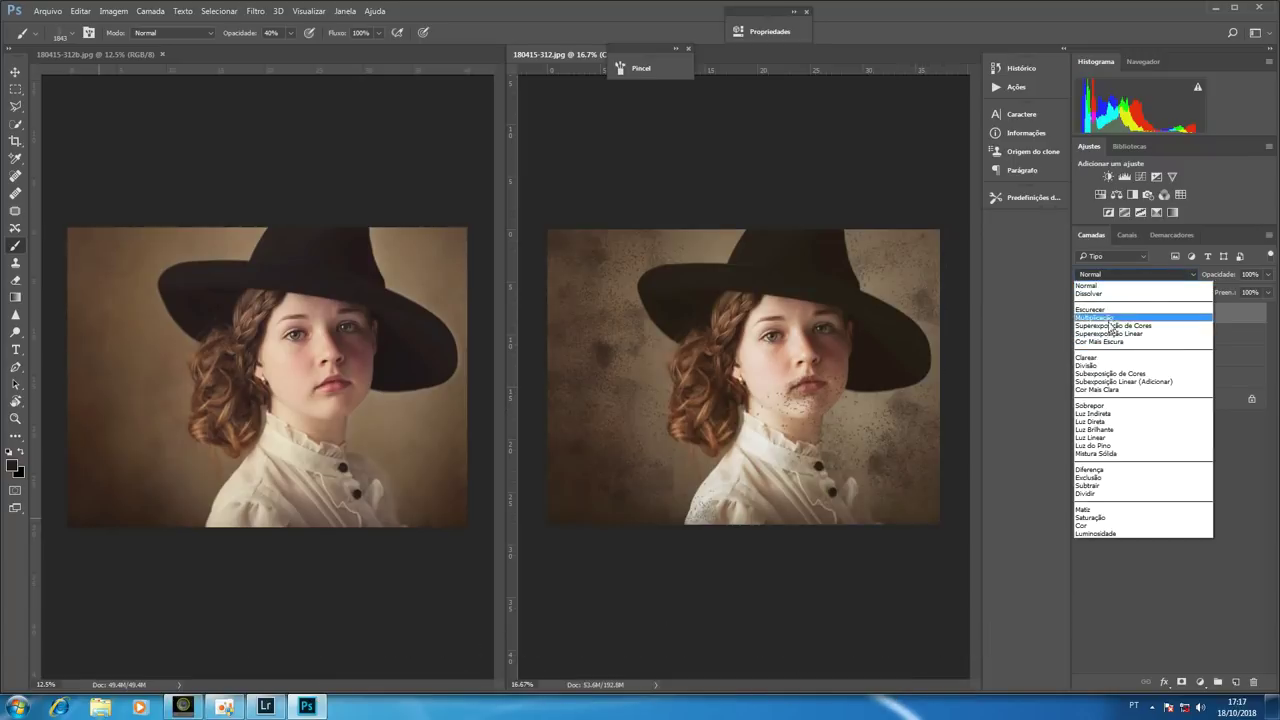
left_click(1108, 311)
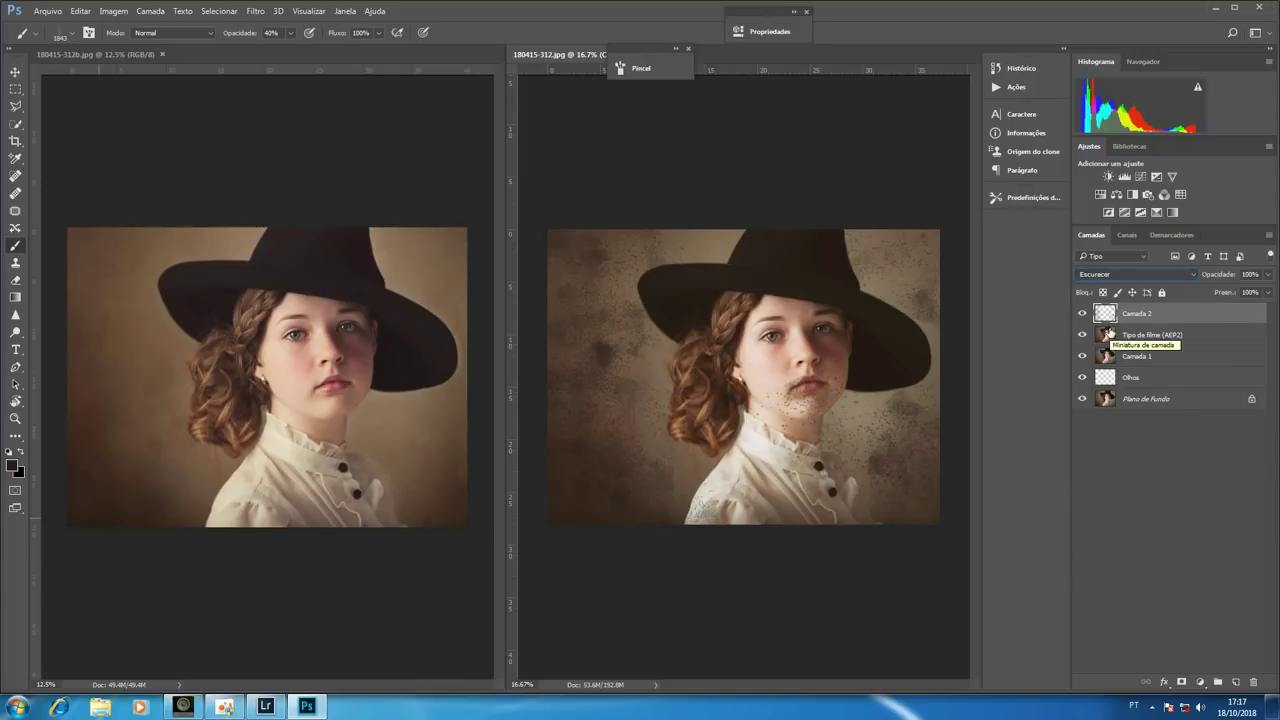
key("Down")
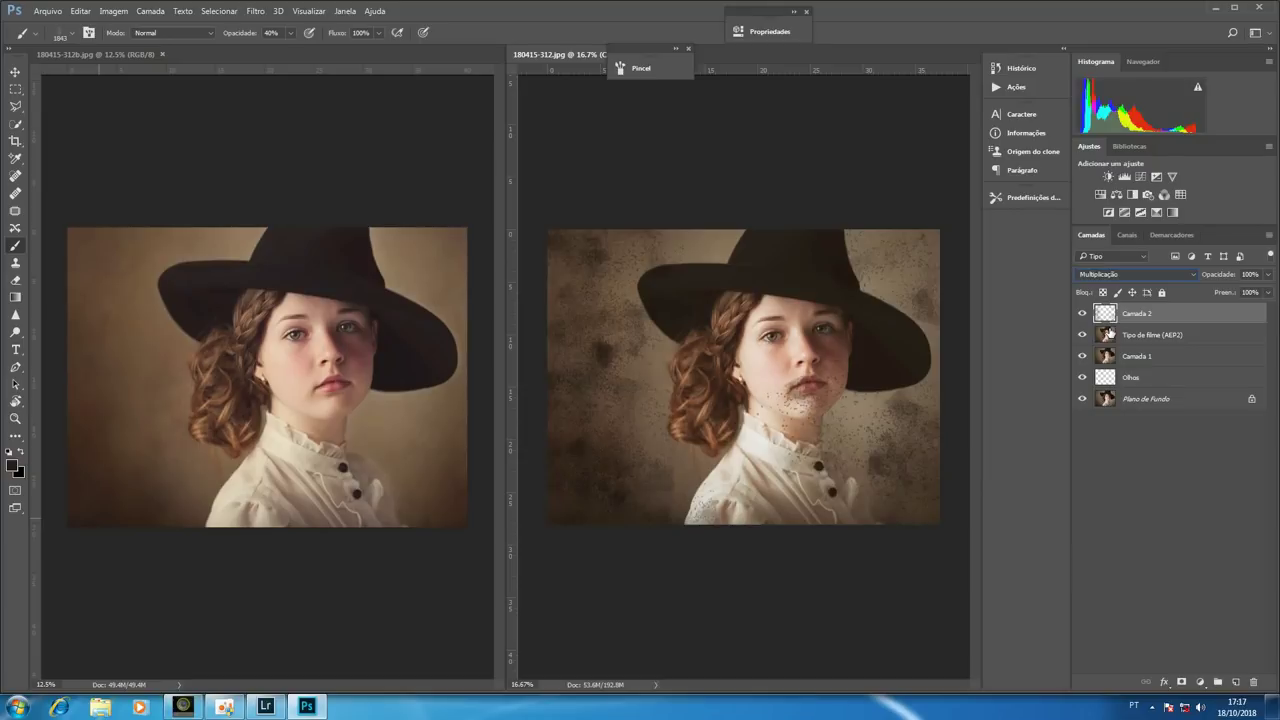
key("Down")
key("Down")
key("Down")
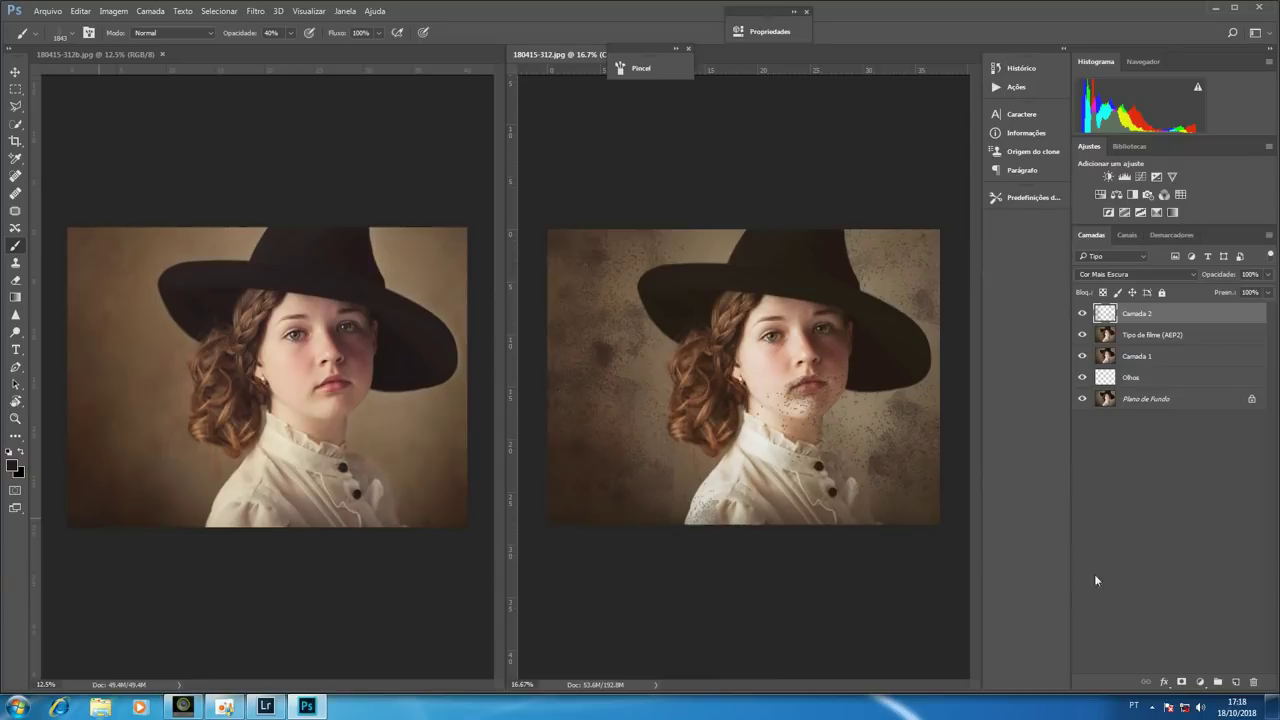
left_click(1181, 681)
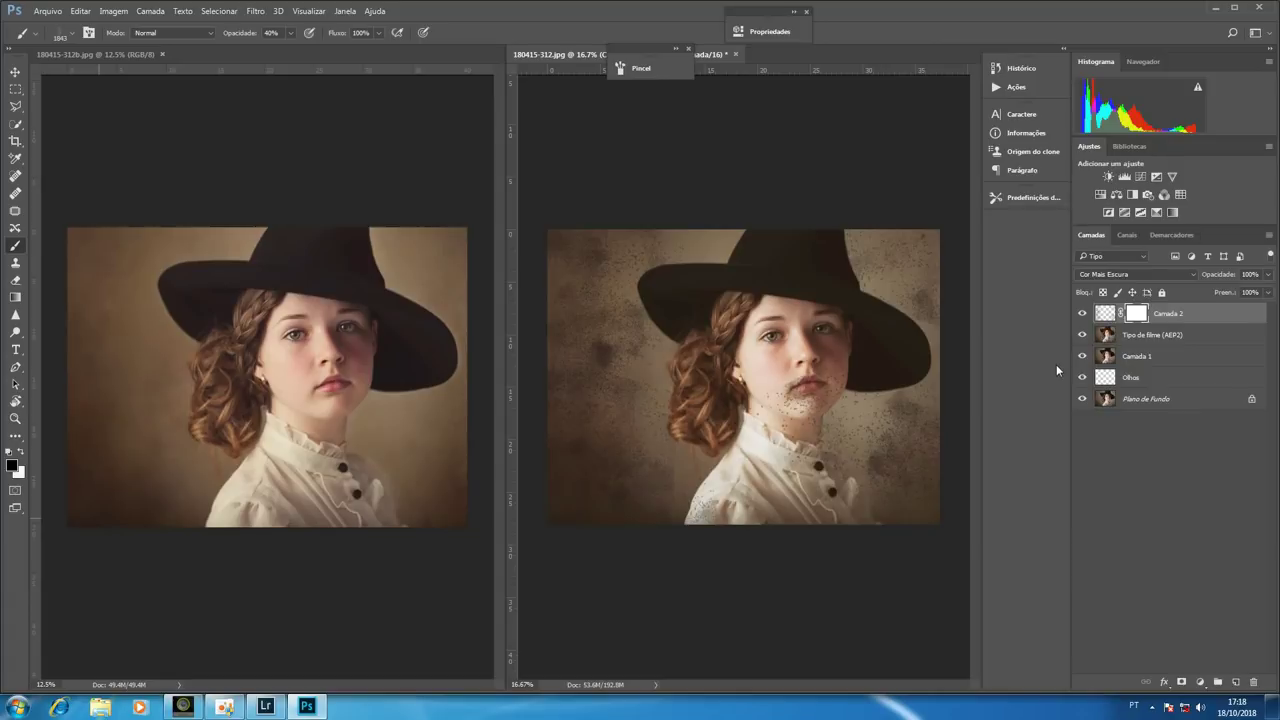
Step: Mask the dirt speckles off the face and neck with a soft round brush
left_click(35, 33)
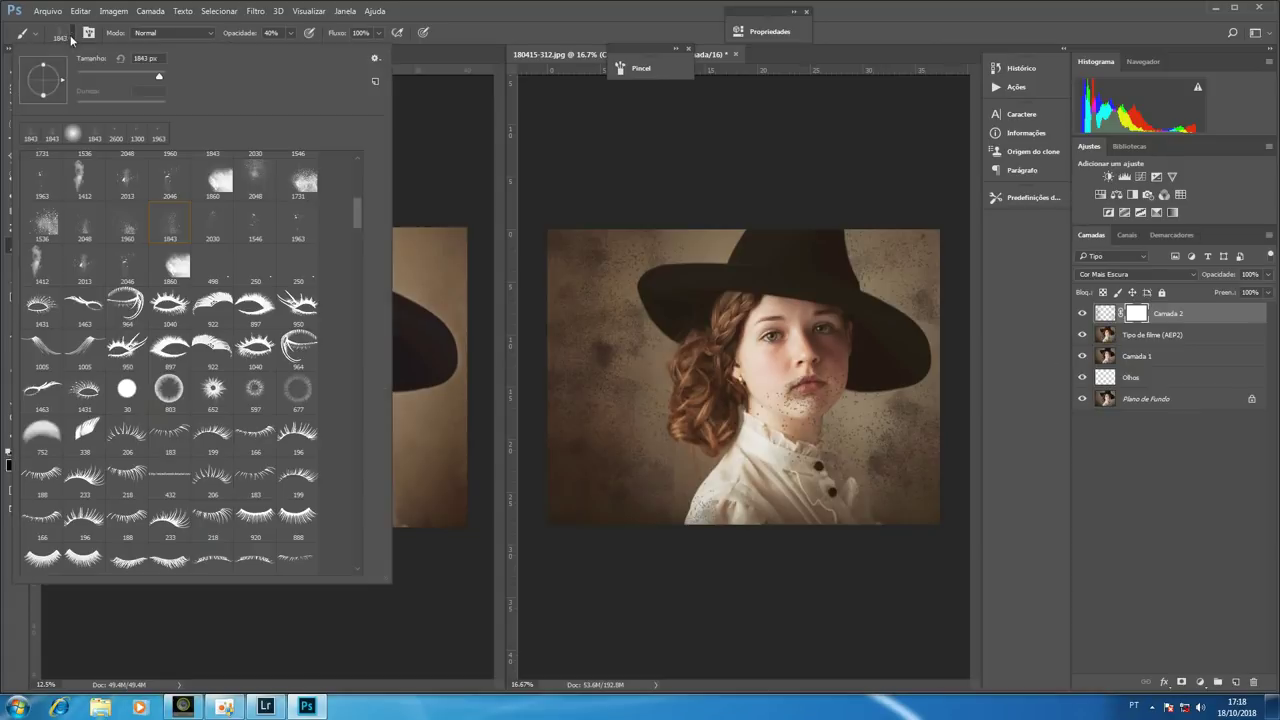
left_click(72, 133)
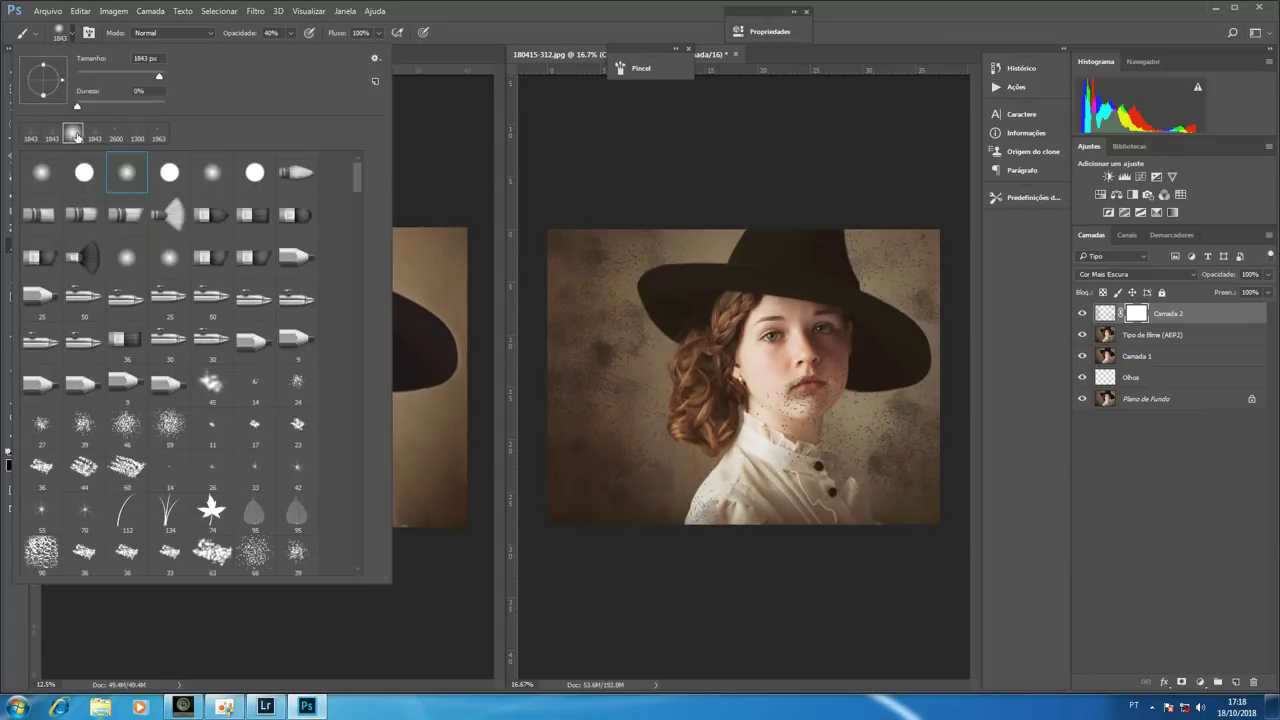
left_click(645, 295)
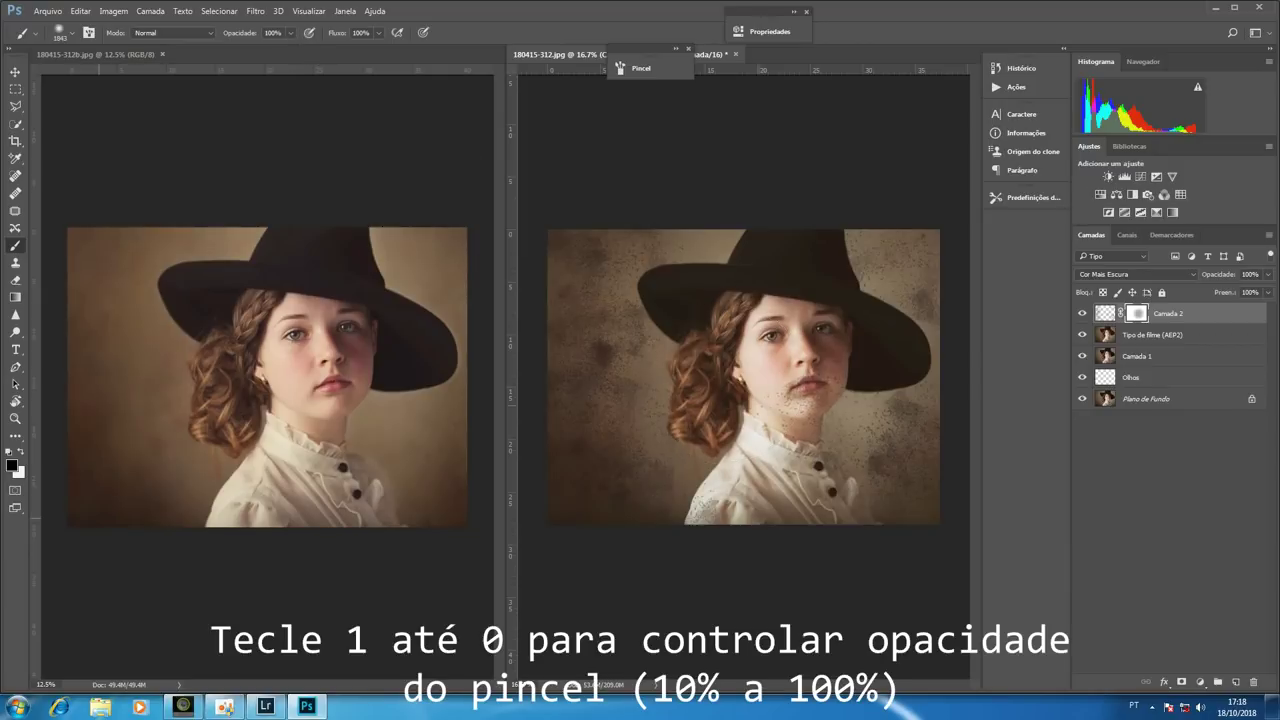
left_click_drag(800, 390, 734, 480)
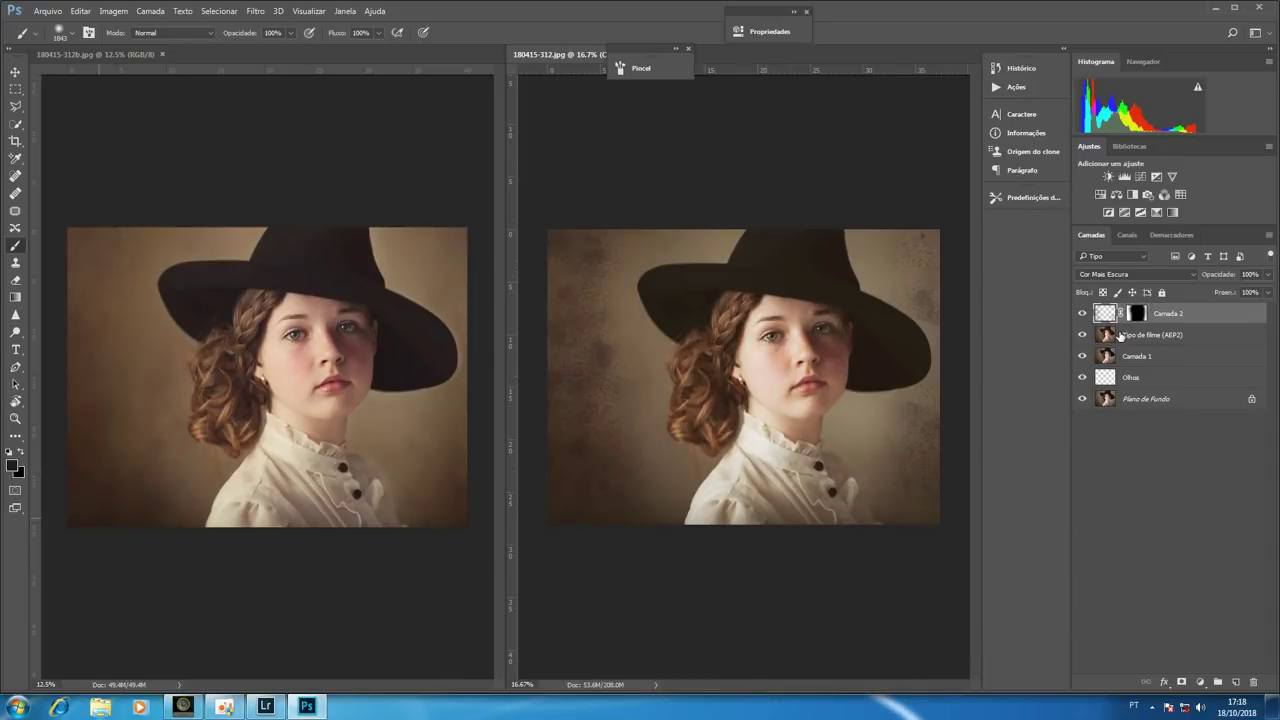
Step: Set Camada 2's opacity to about 20%
key("v")
key("0")
key("0")
left_click_drag(1140, 280, 1153, 280)
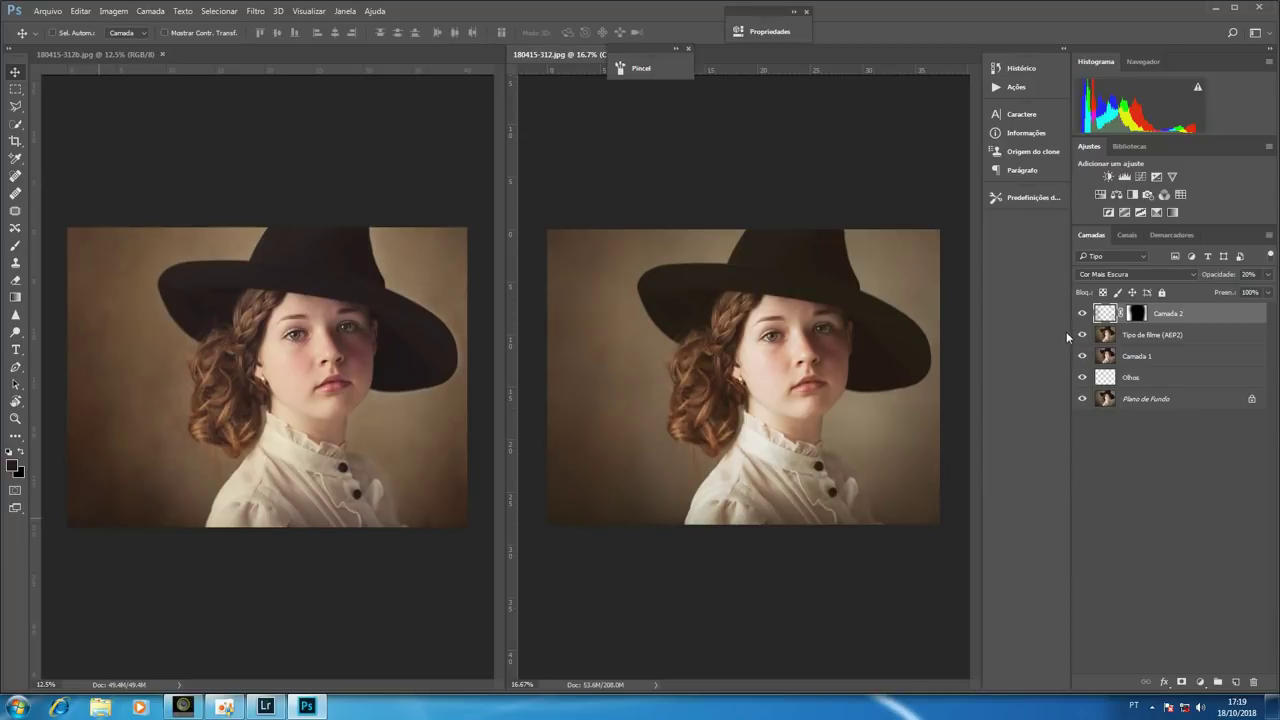
Step: Add Camada 3 filled with white and launch Analog Efex Pro 2 on it
left_click(1236, 681)
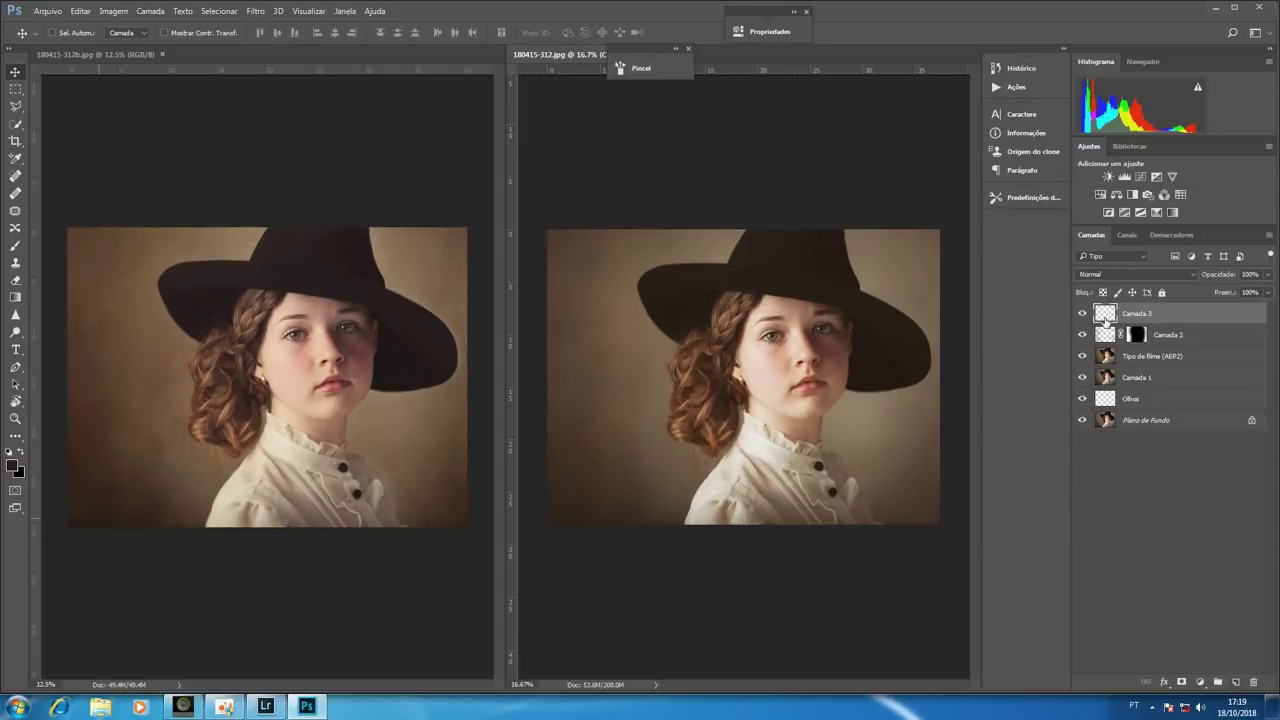
key("d")
key("ctrl+BackSpace")
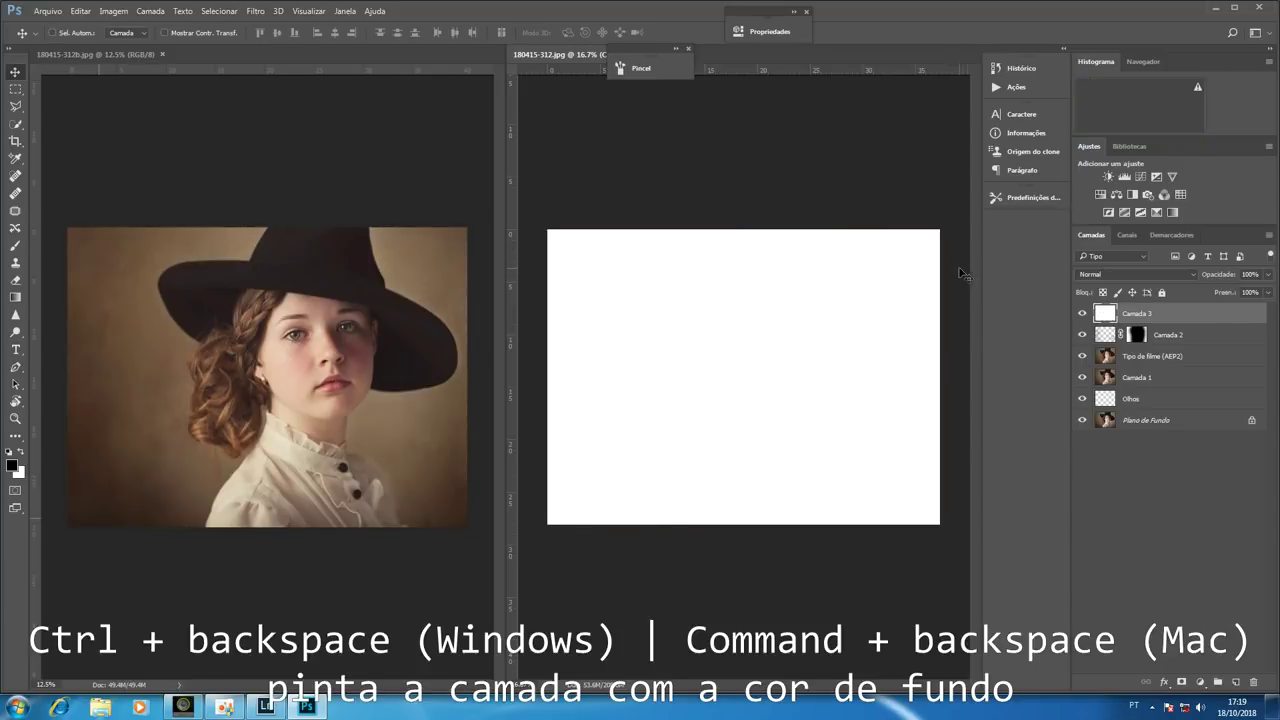
left_click(257, 12)
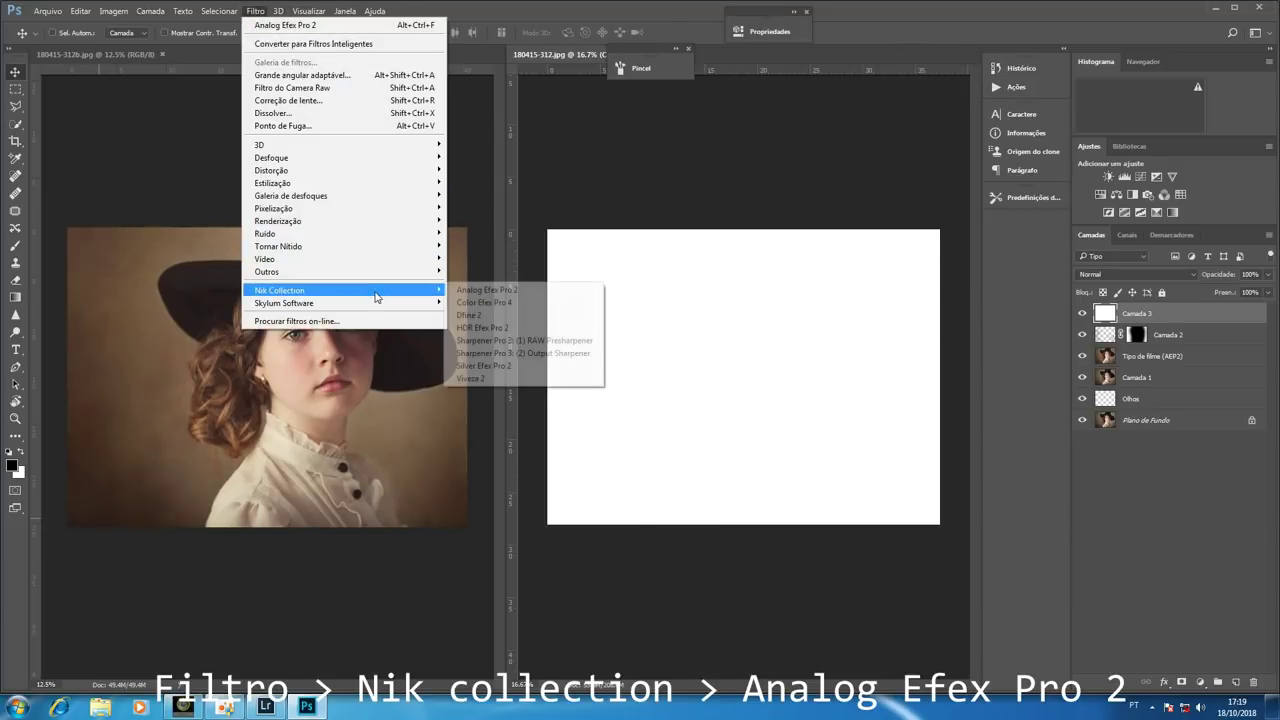
left_click(501, 291)
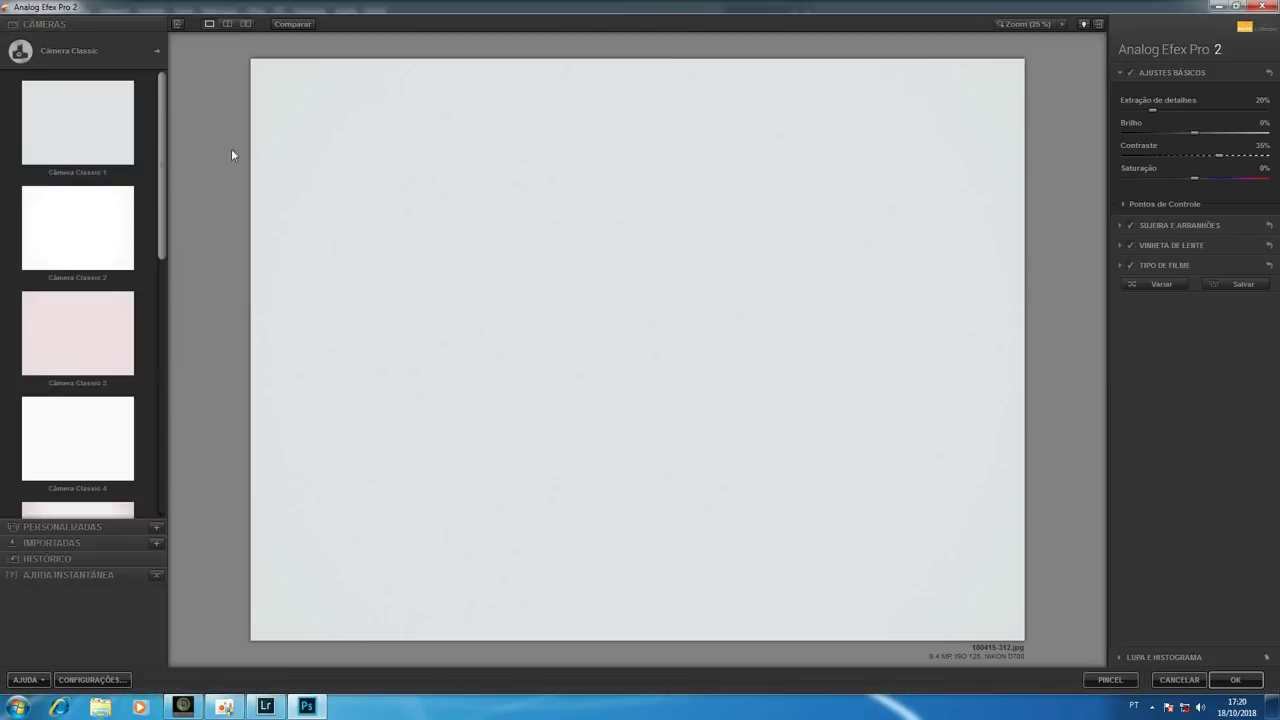
Step: Start a Sujeira e arranhões camera kit and set the texture type to Erosão
left_click(158, 57)
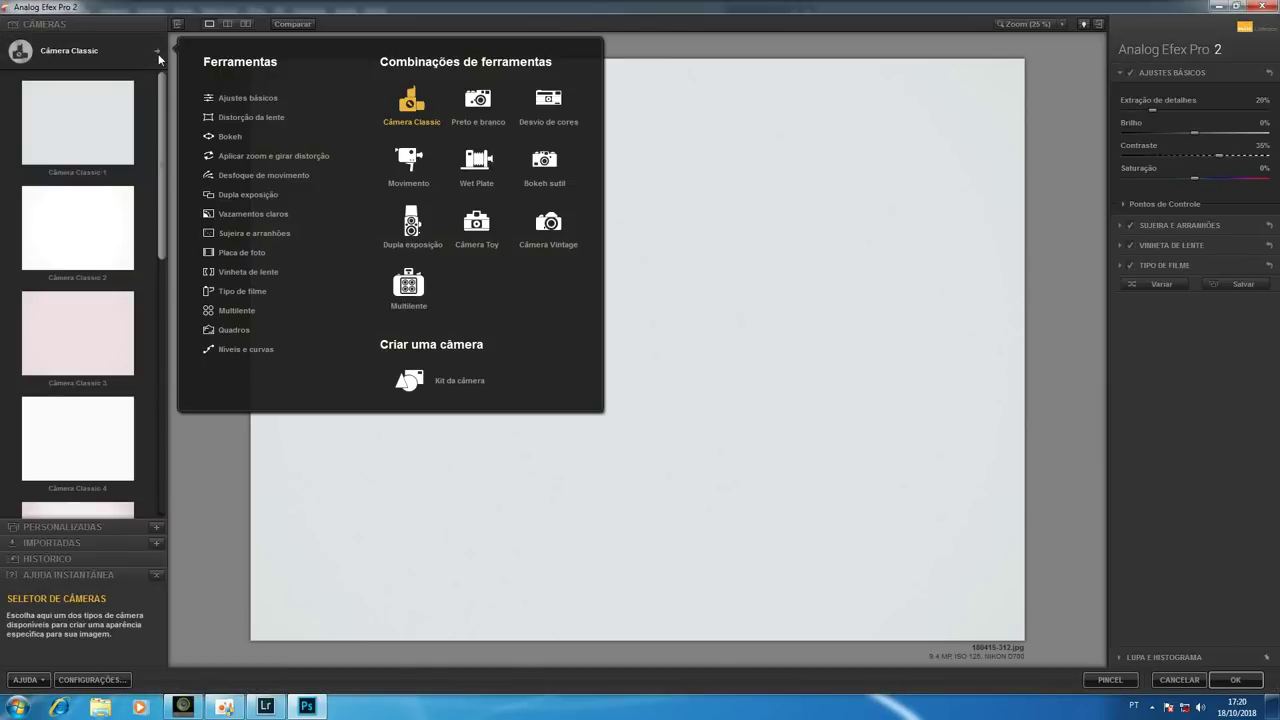
left_click(274, 233)
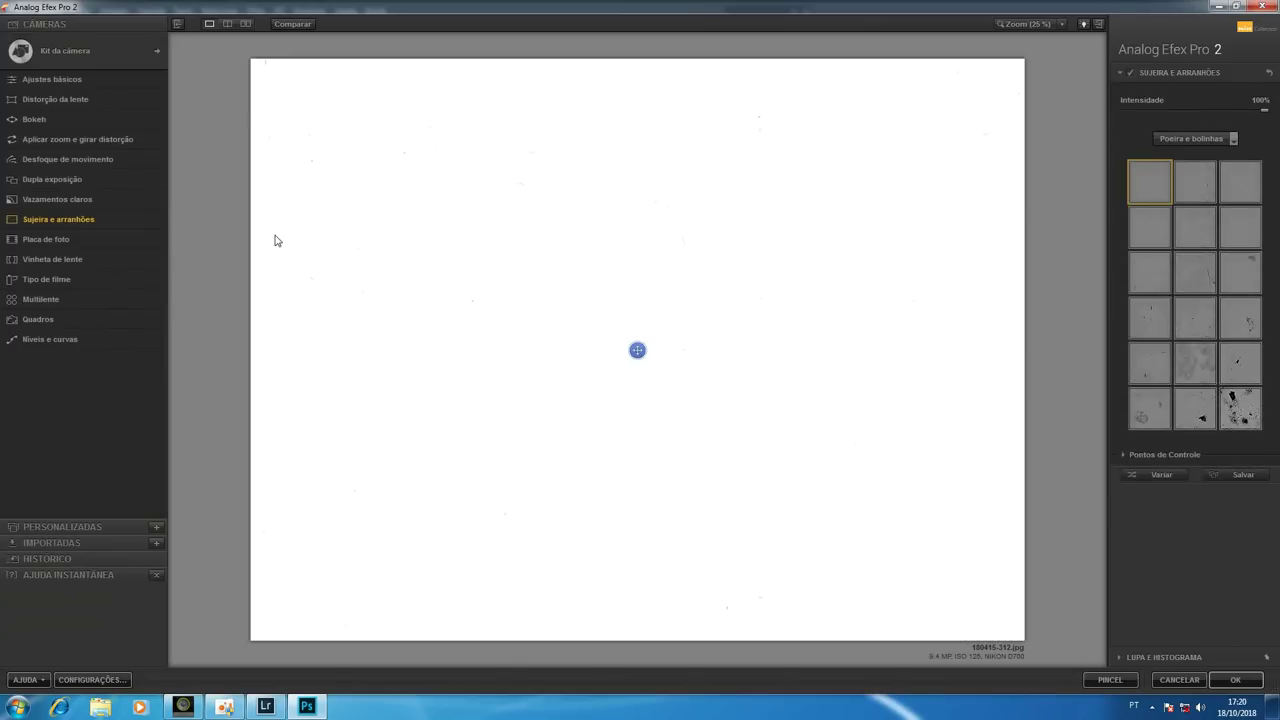
left_click(1199, 140)
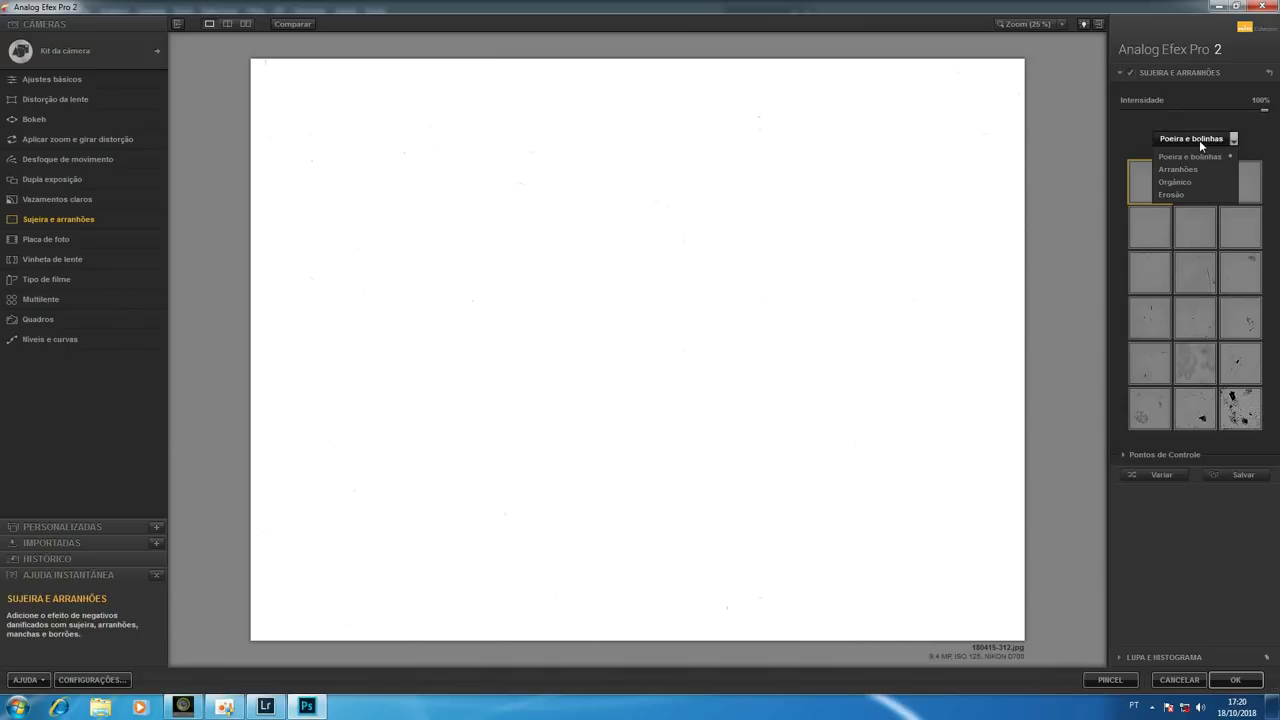
left_click(1187, 194)
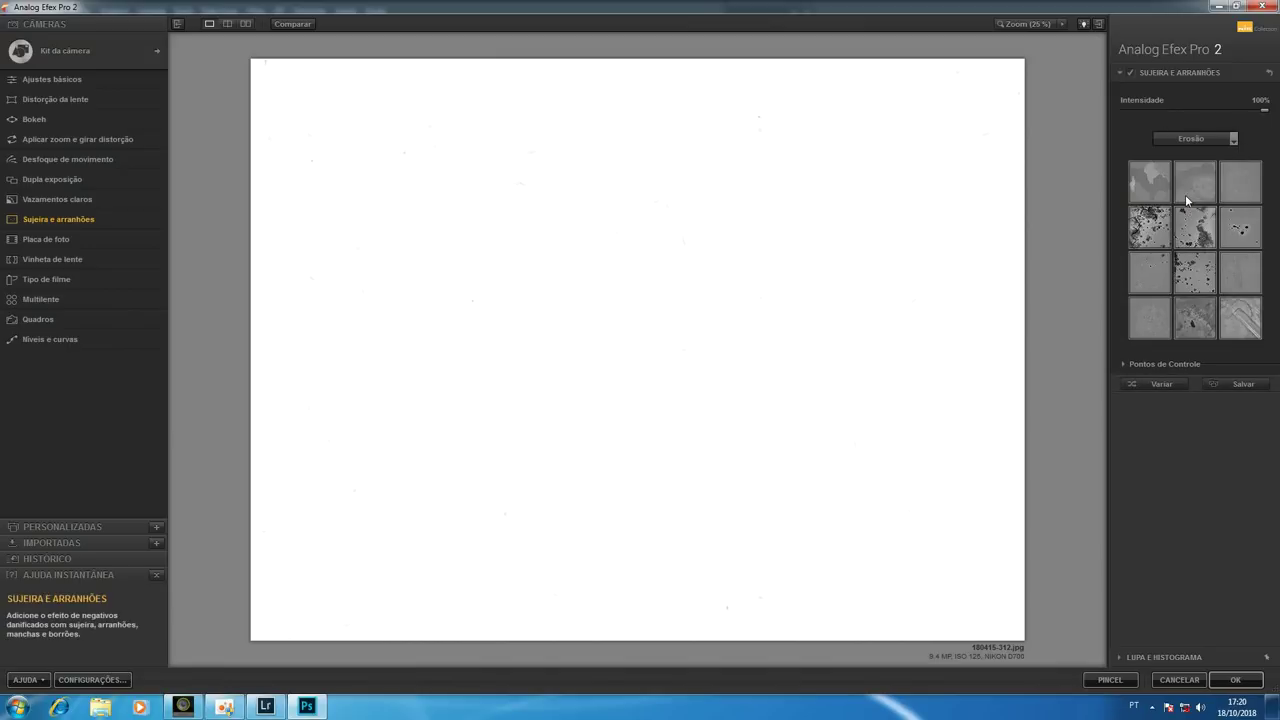
Step: Pick the first Erosão texture in row four and apply it back to Photoshop
left_click(1239, 200)
left_click(1132, 270)
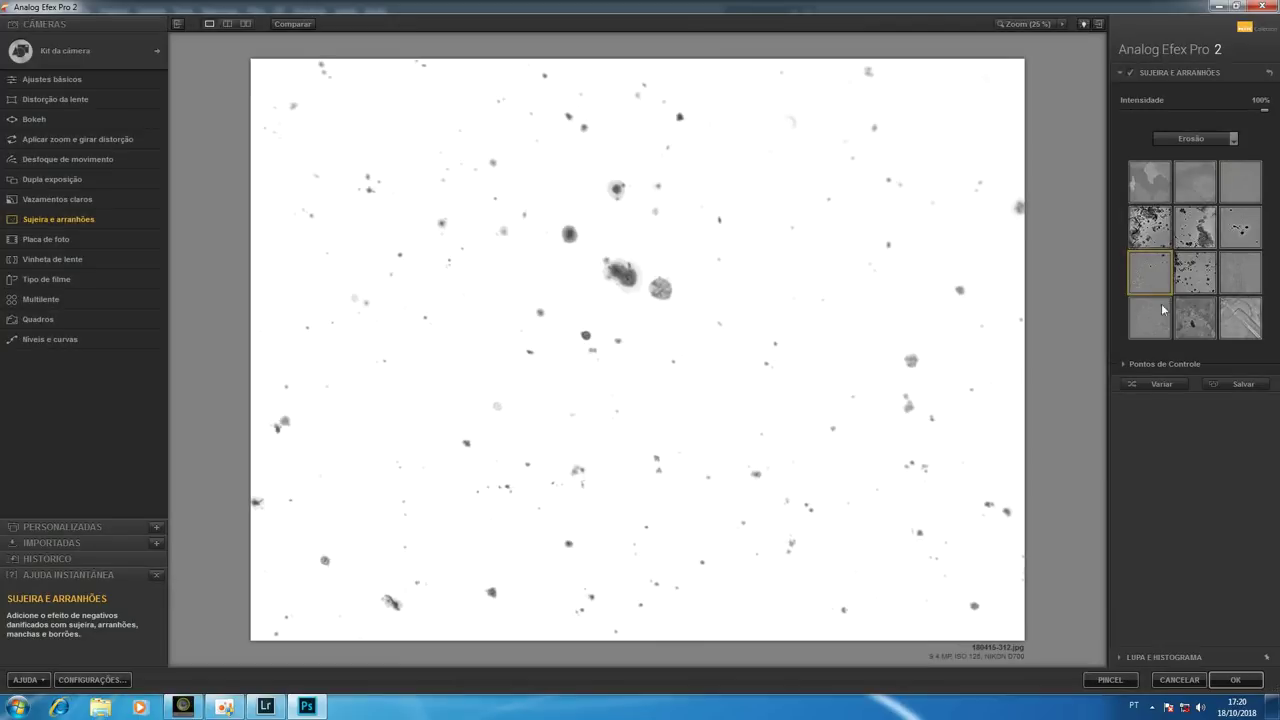
left_click(1163, 329)
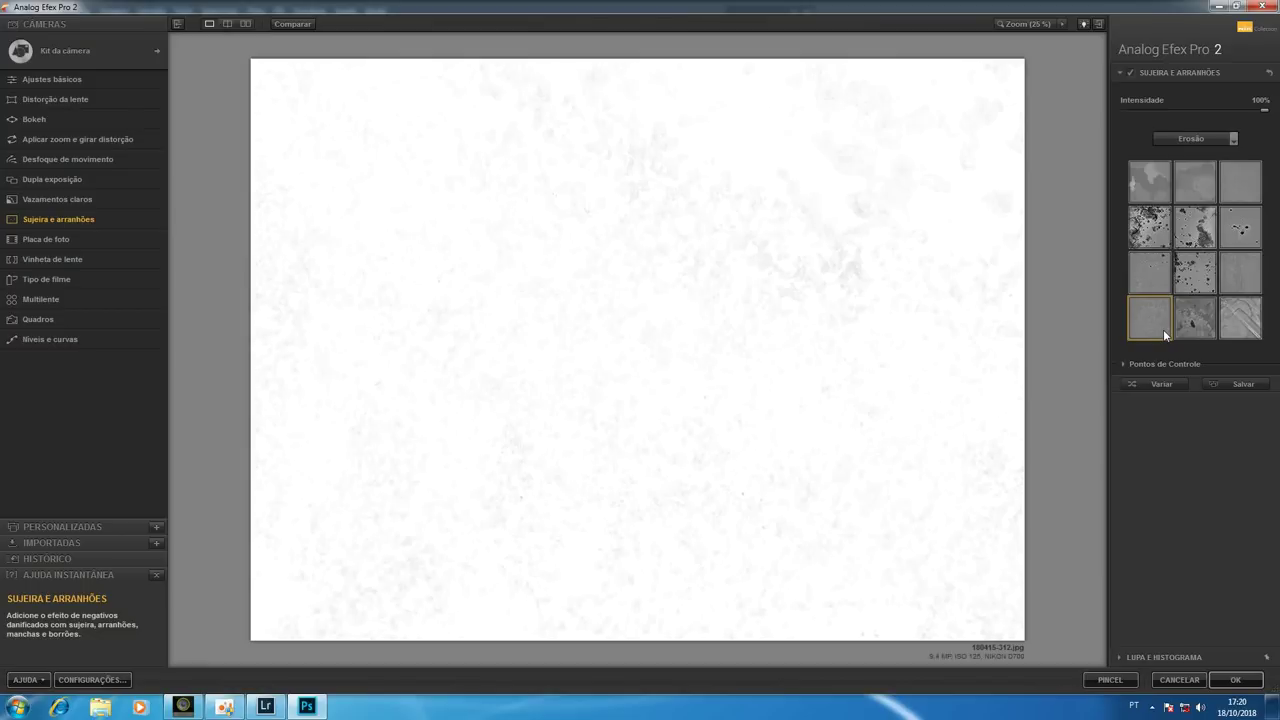
left_click(1235, 679)
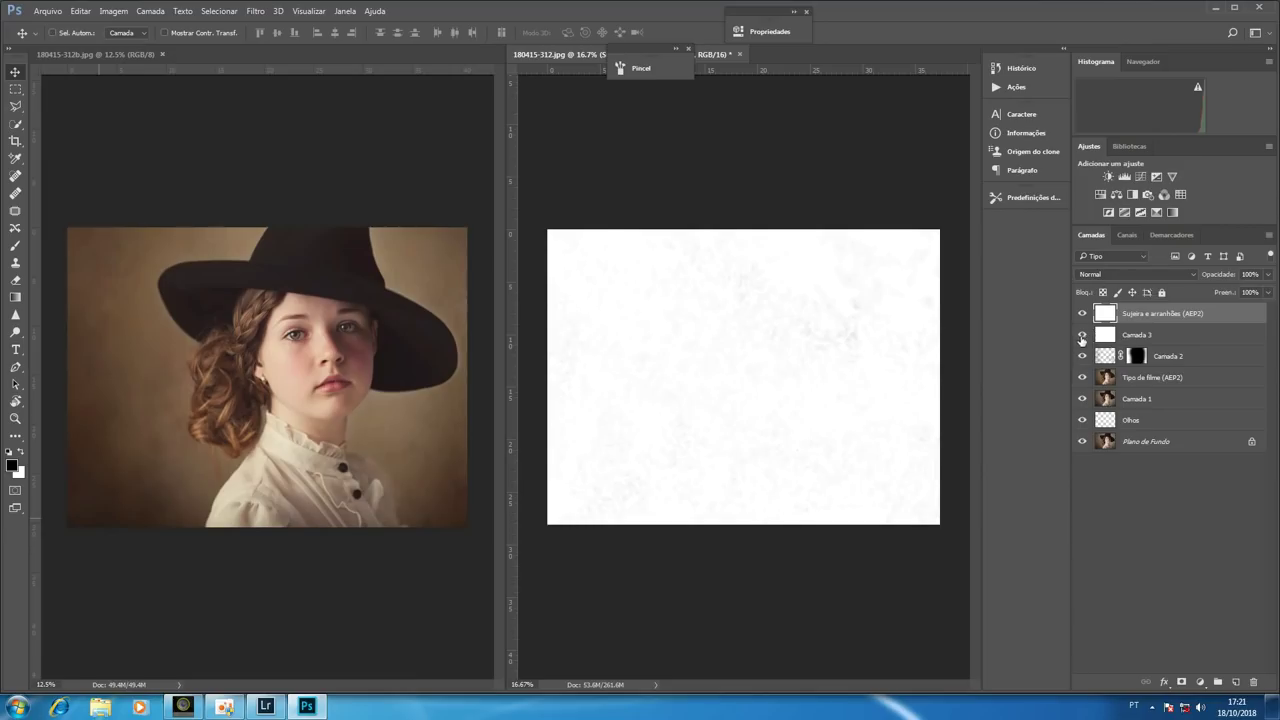
Step: Delete Camada 3 and select the Sujeira e arranhões (AEP2) layer
left_click(1138, 337)
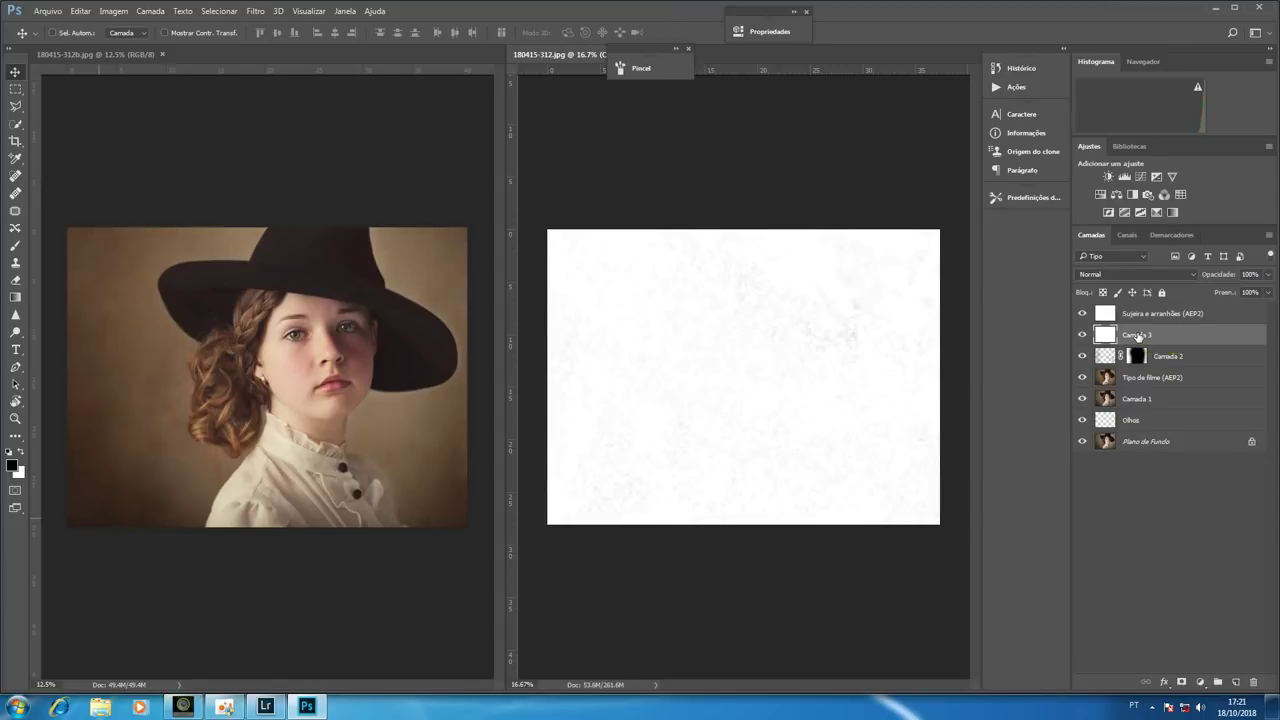
key("Delete")
left_click(1145, 316)
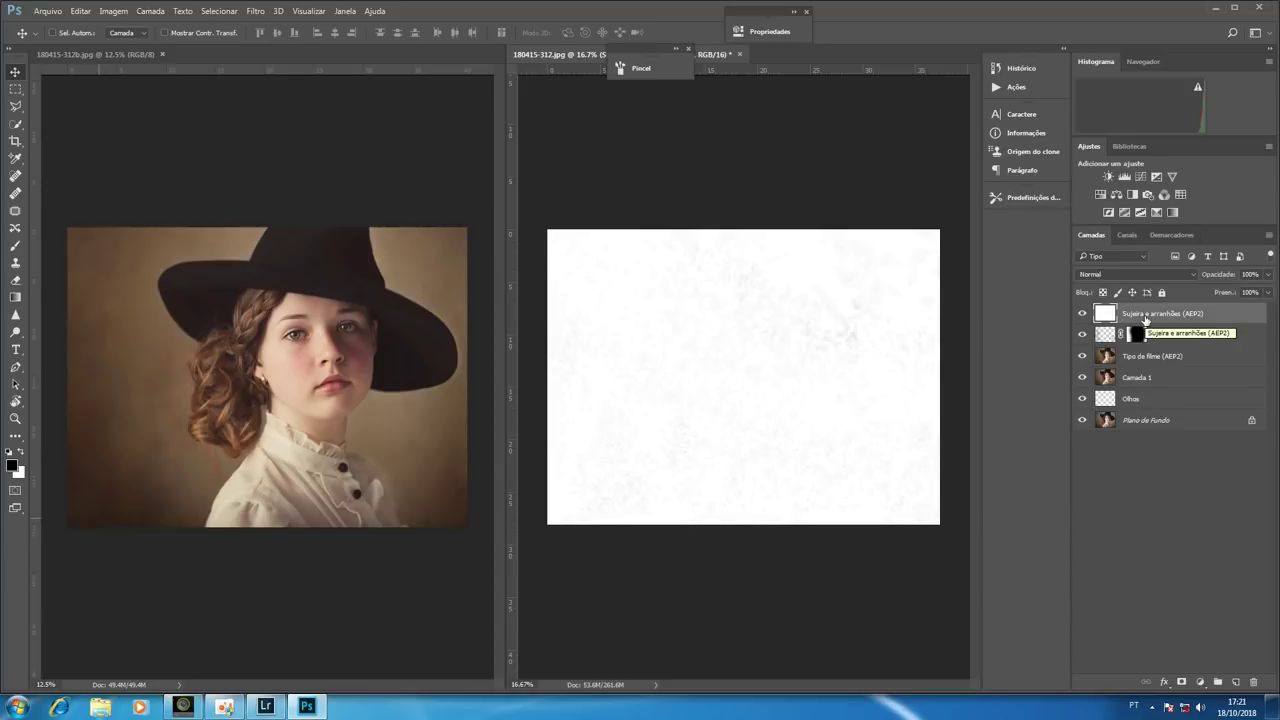
Step: Set the dirt layer's blend mode to Superexposição de Cores
left_click(1160, 275)
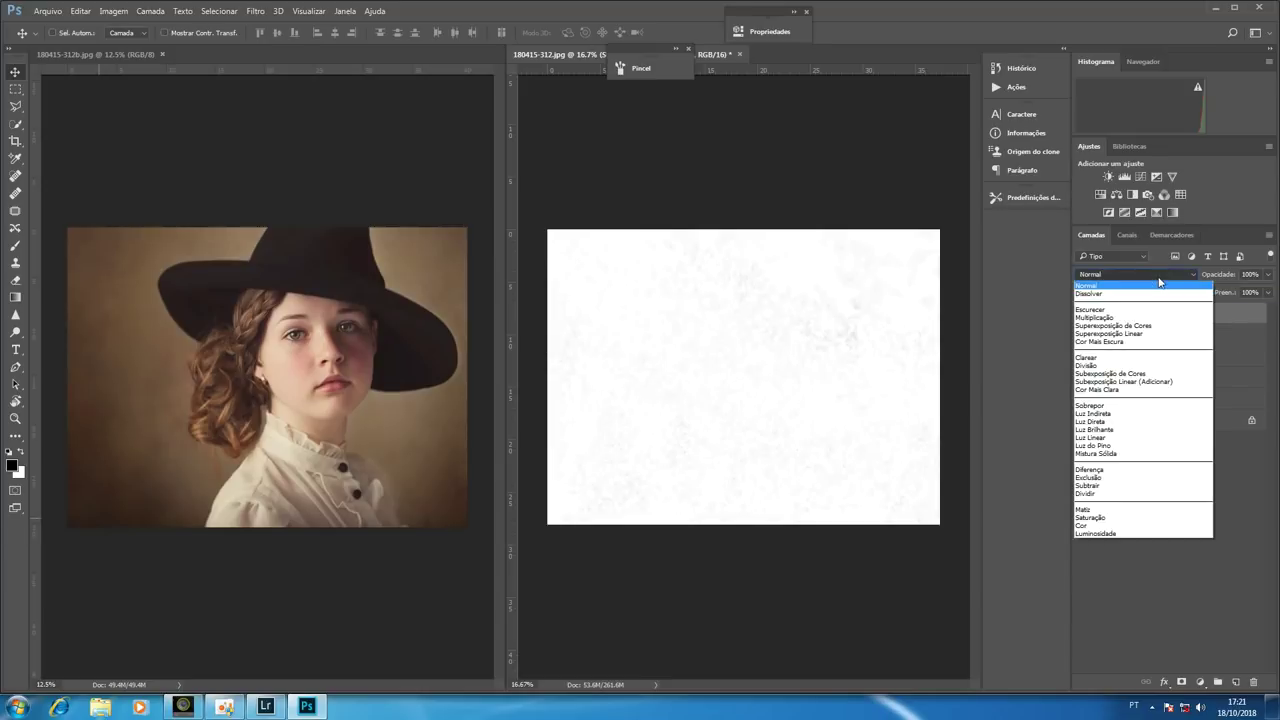
left_click(1123, 310)
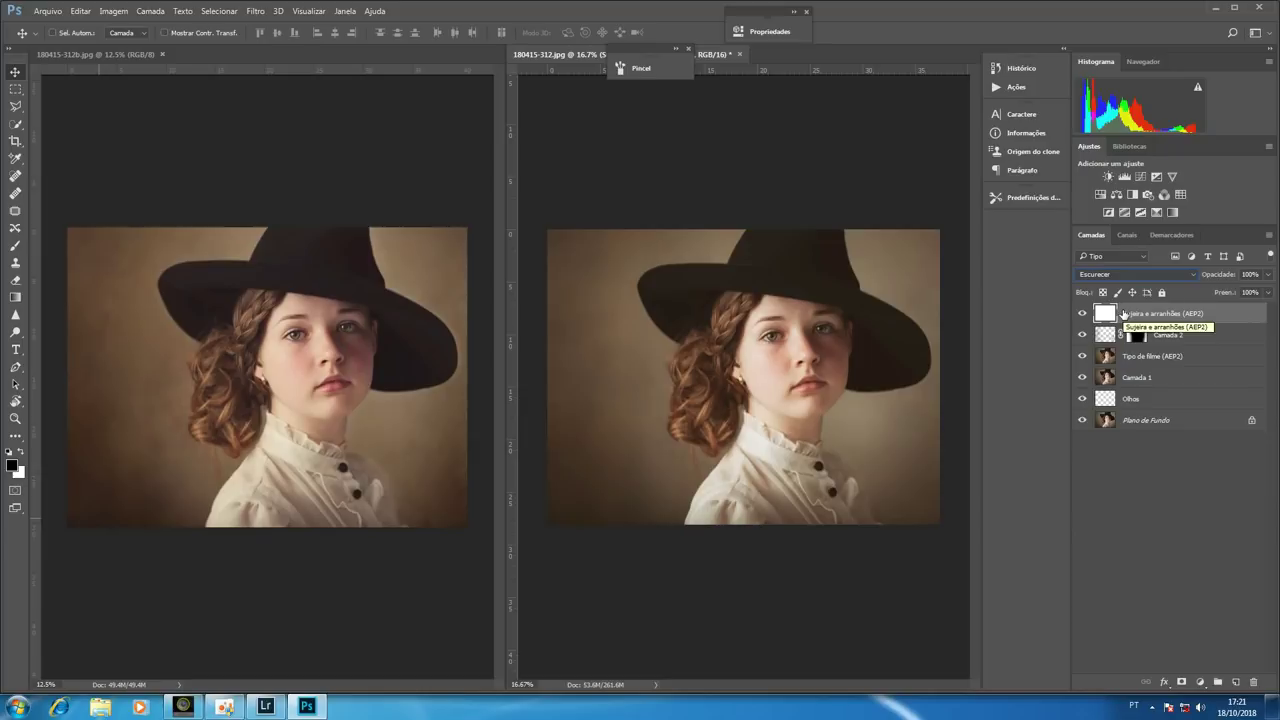
key("Down")
key("Down")
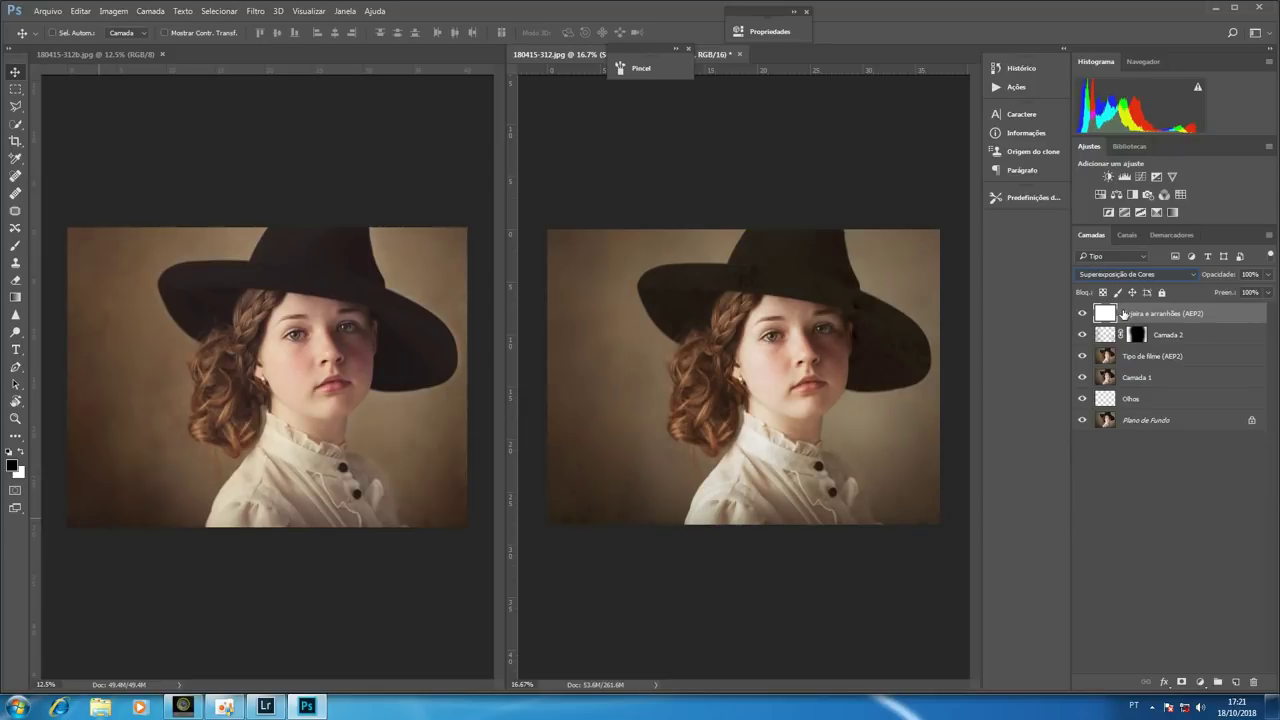
key("Down")
key("Down")
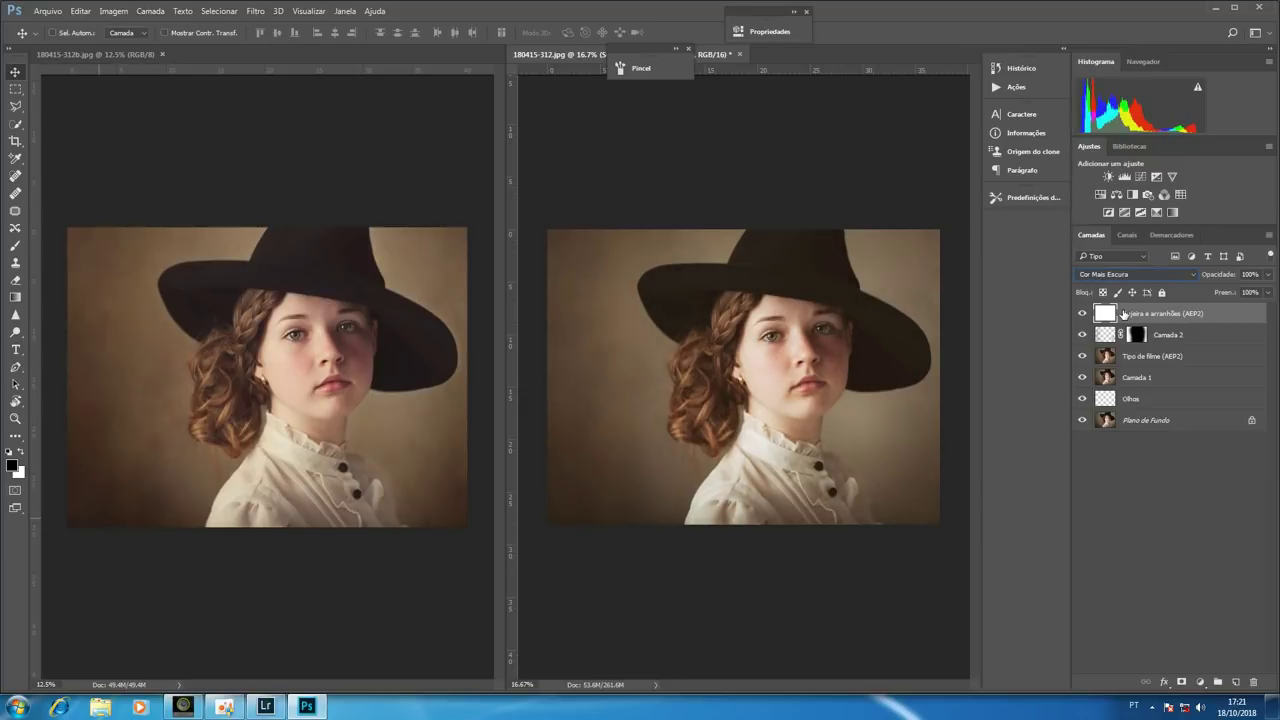
key("Up")
key("Up")
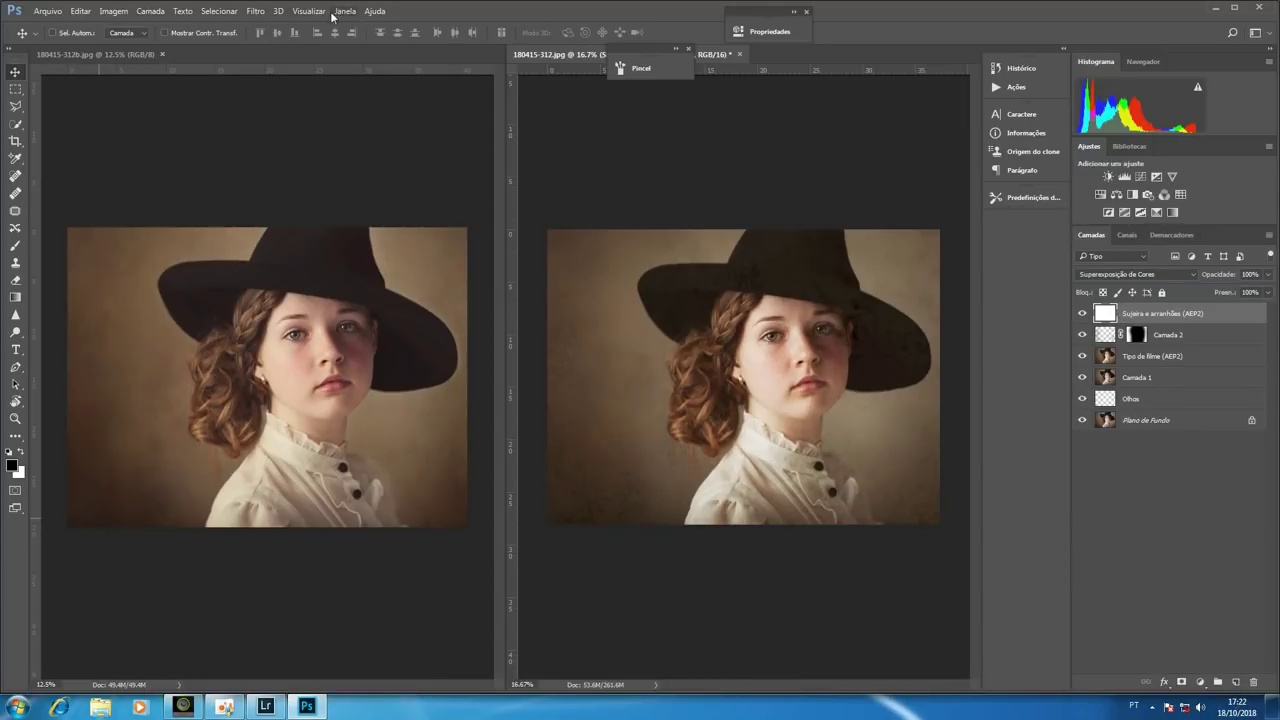
Step: Apply a Gaussian blur to the dirt texture layer, checking it with the preview toggle
left_click(256, 11)
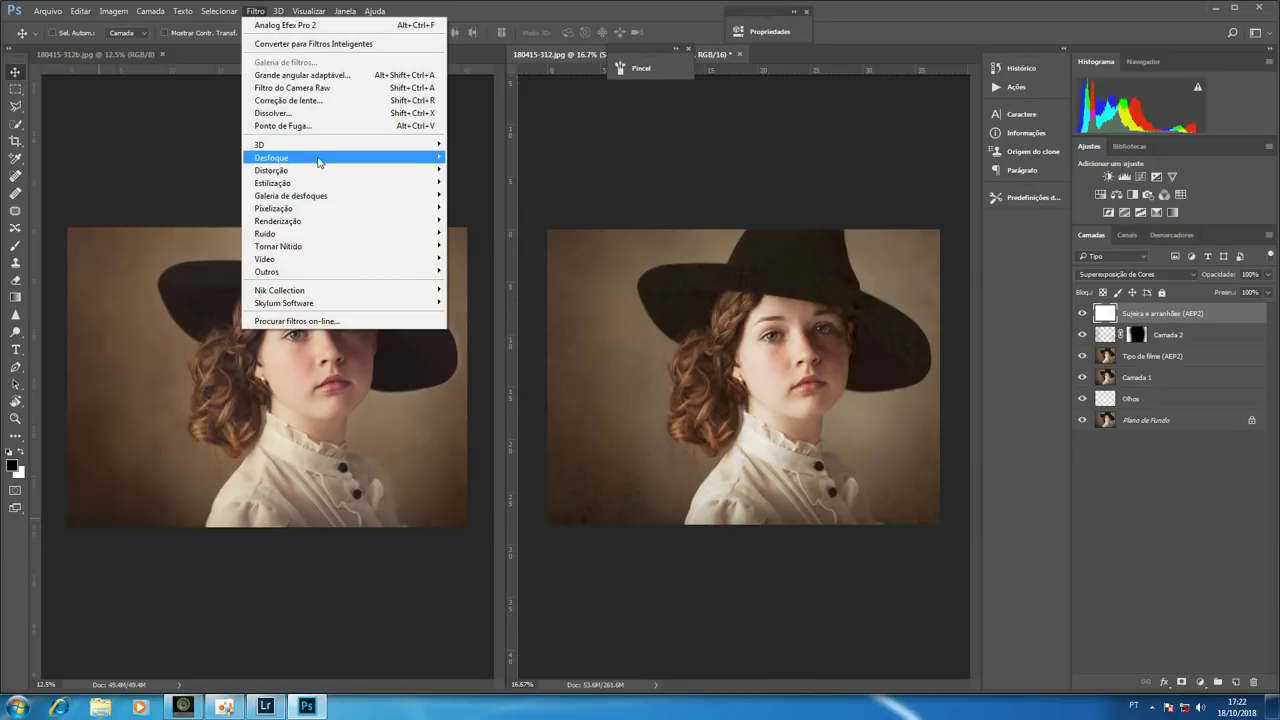
mouse_move(318, 158)
left_click(518, 238)
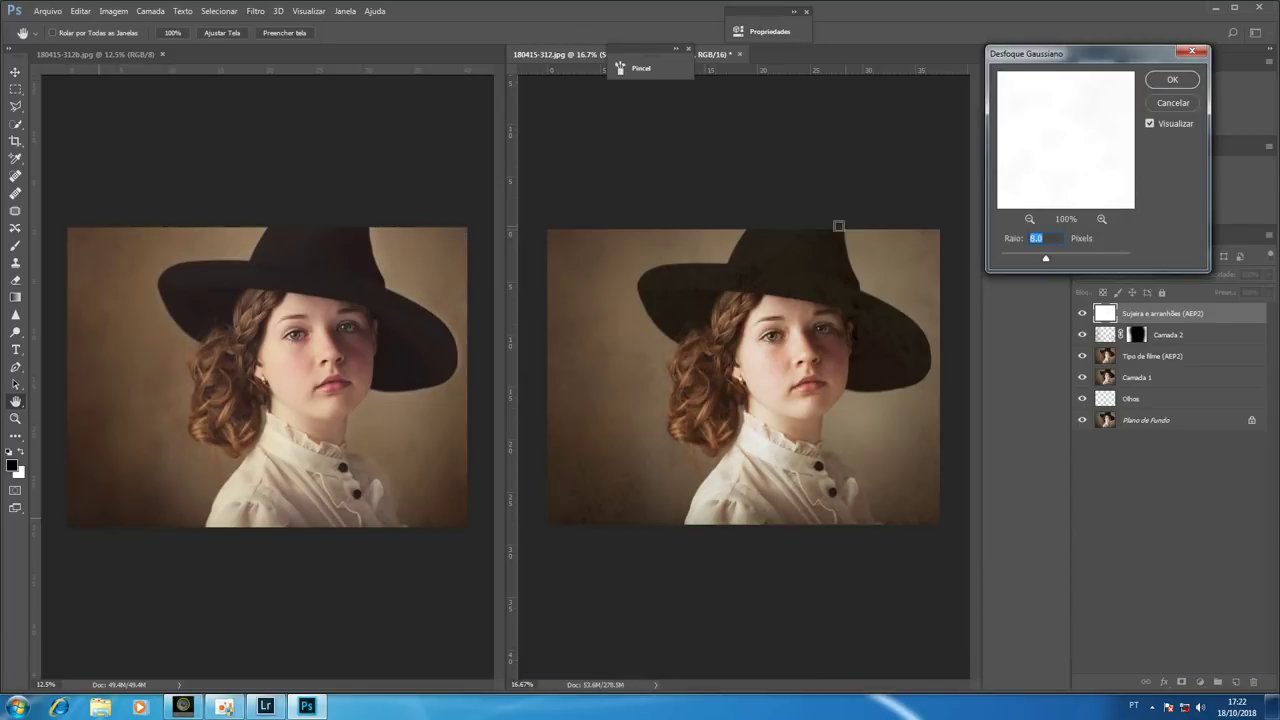
left_click(1150, 123)
left_click(1170, 82)
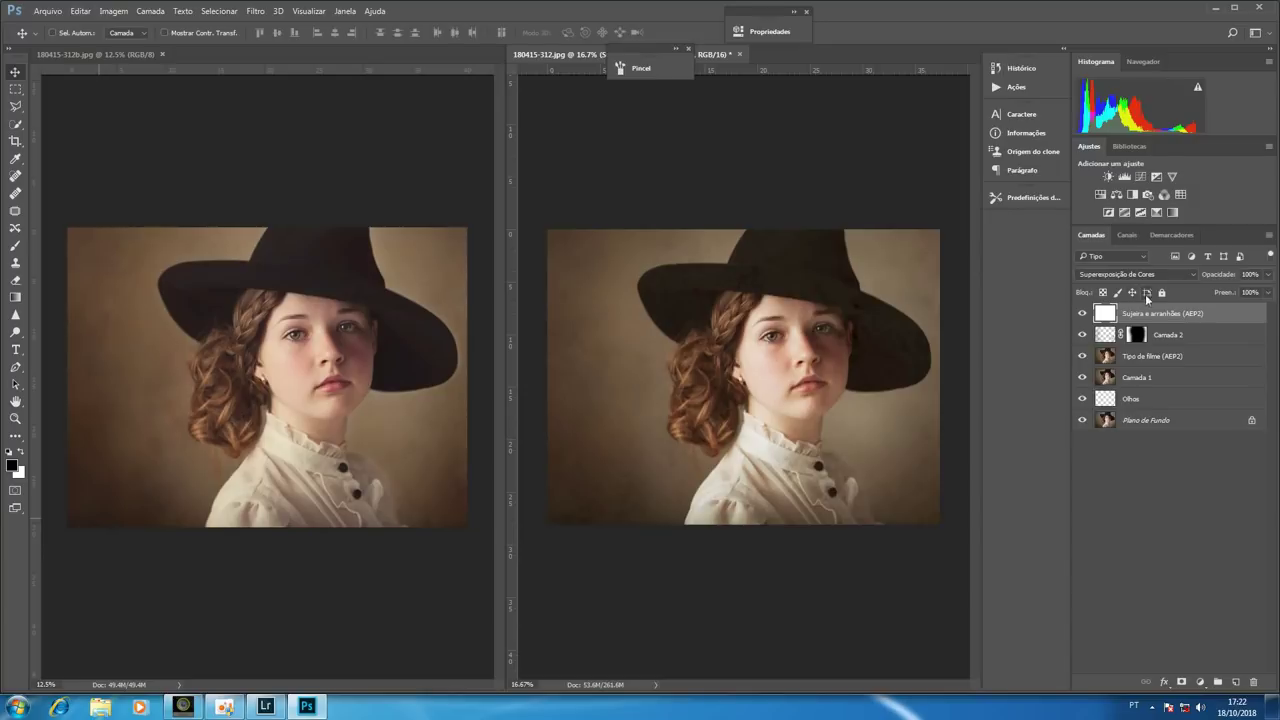
Step: Set the dirt layer's opacity to 59%, toggling its visibility to compare
left_click_drag(1222, 273, 1178, 277)
left_click(1082, 313)
left_click_drag(1212, 276, 1219, 277)
left_click_drag(1219, 277, 1208, 277)
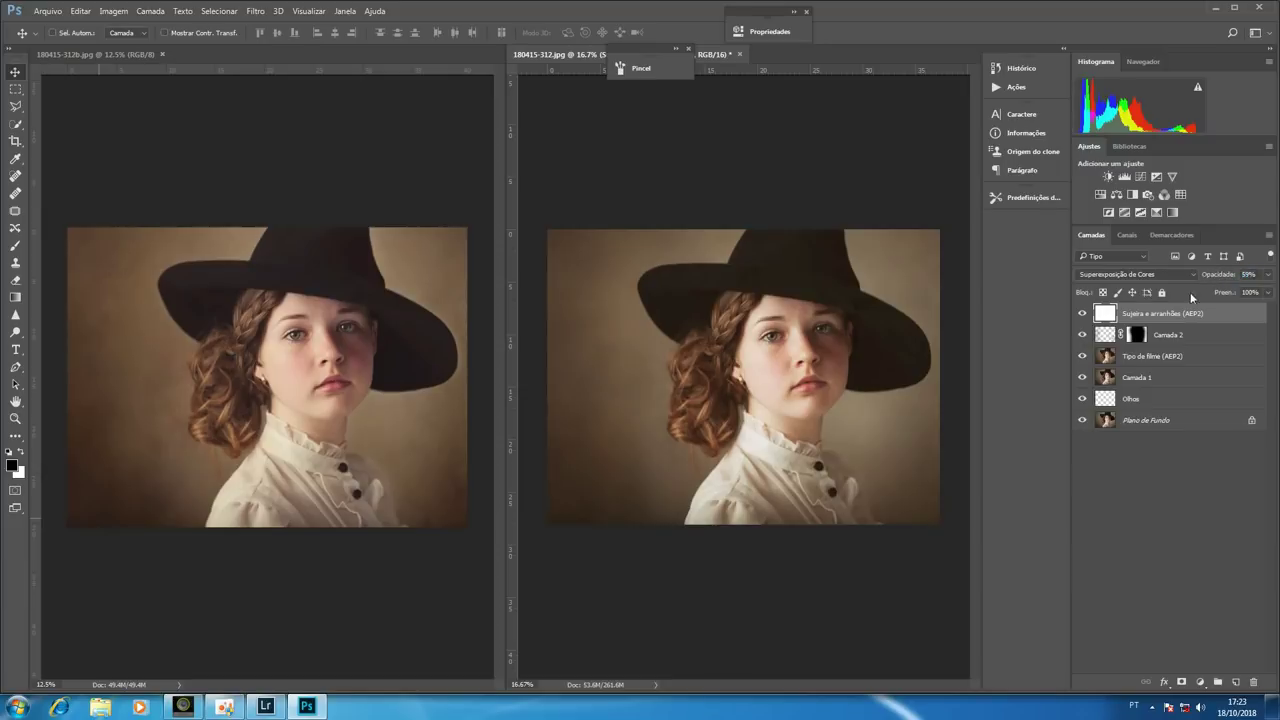
left_click(1081, 314)
Step: Add a Curves adjustment layer and lift the Vermelho (red) curve slightly in the midtones
left_click(1140, 177)
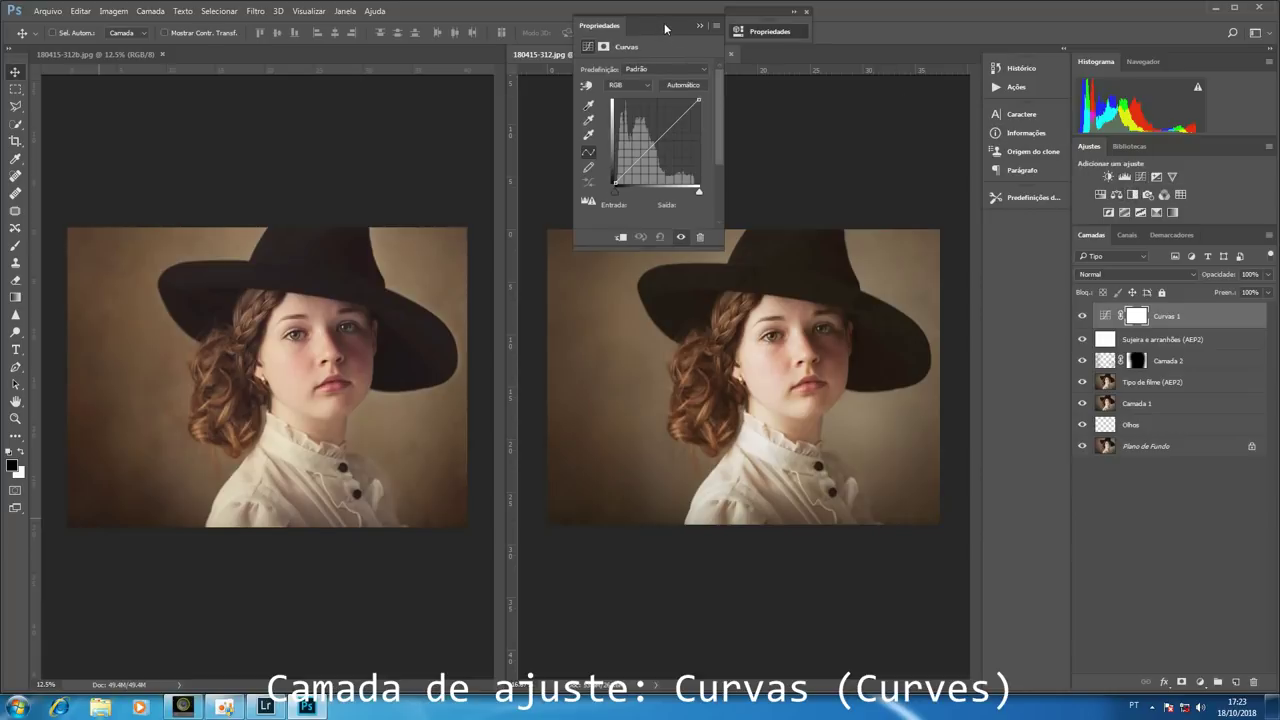
left_click(650, 88)
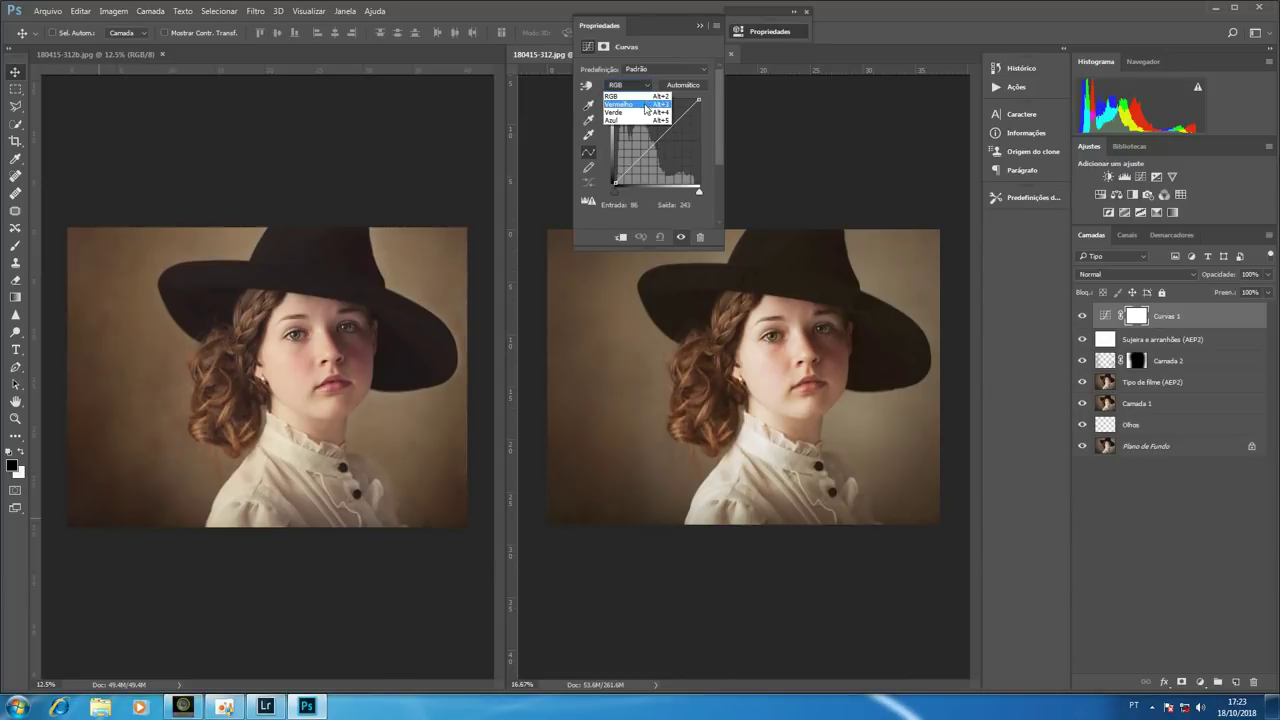
left_click(645, 106)
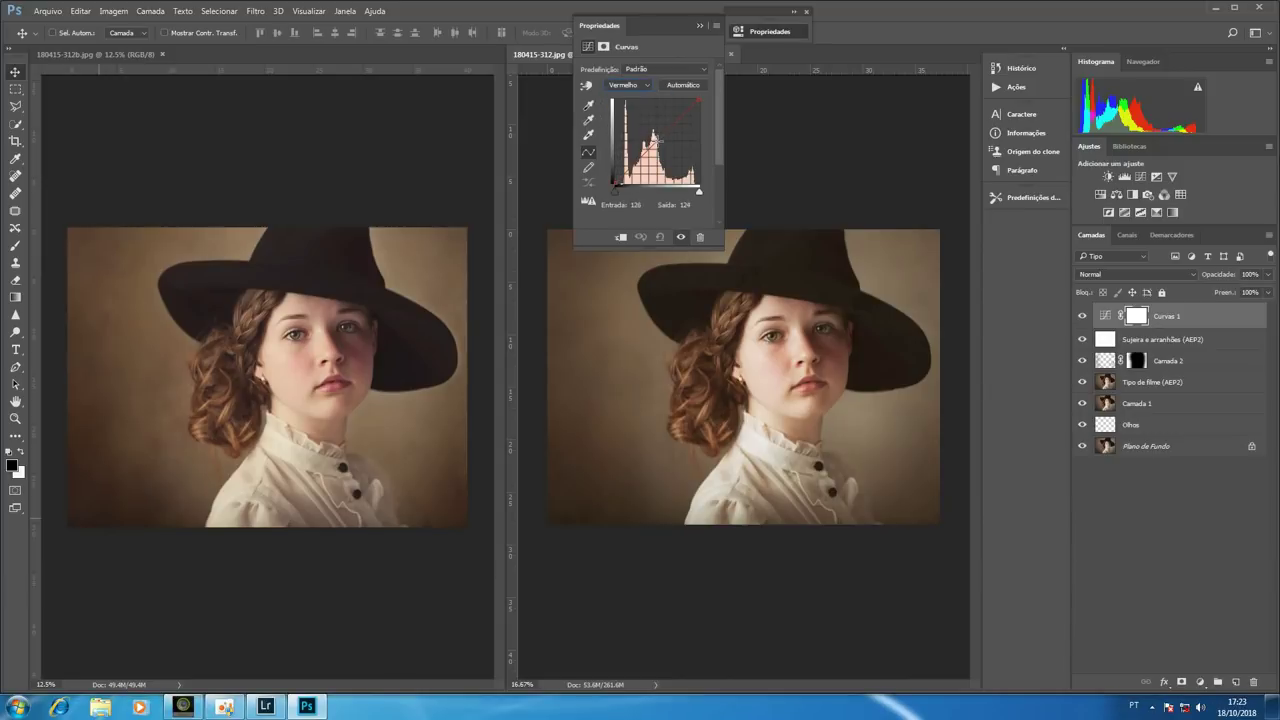
left_click_drag(654, 143, 657, 136)
Step: Raise the Azul (blue) curve in the midtones, then toggle Curvas 1 to compare
left_click(643, 87)
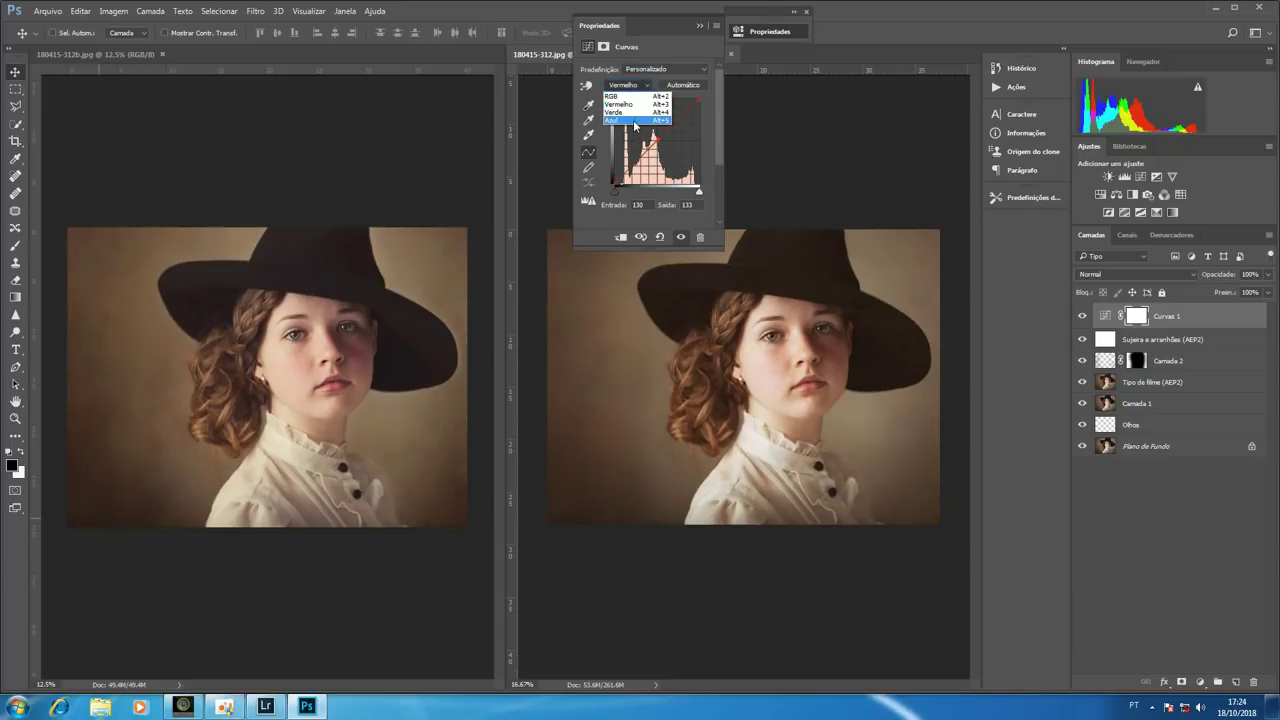
left_click(634, 122)
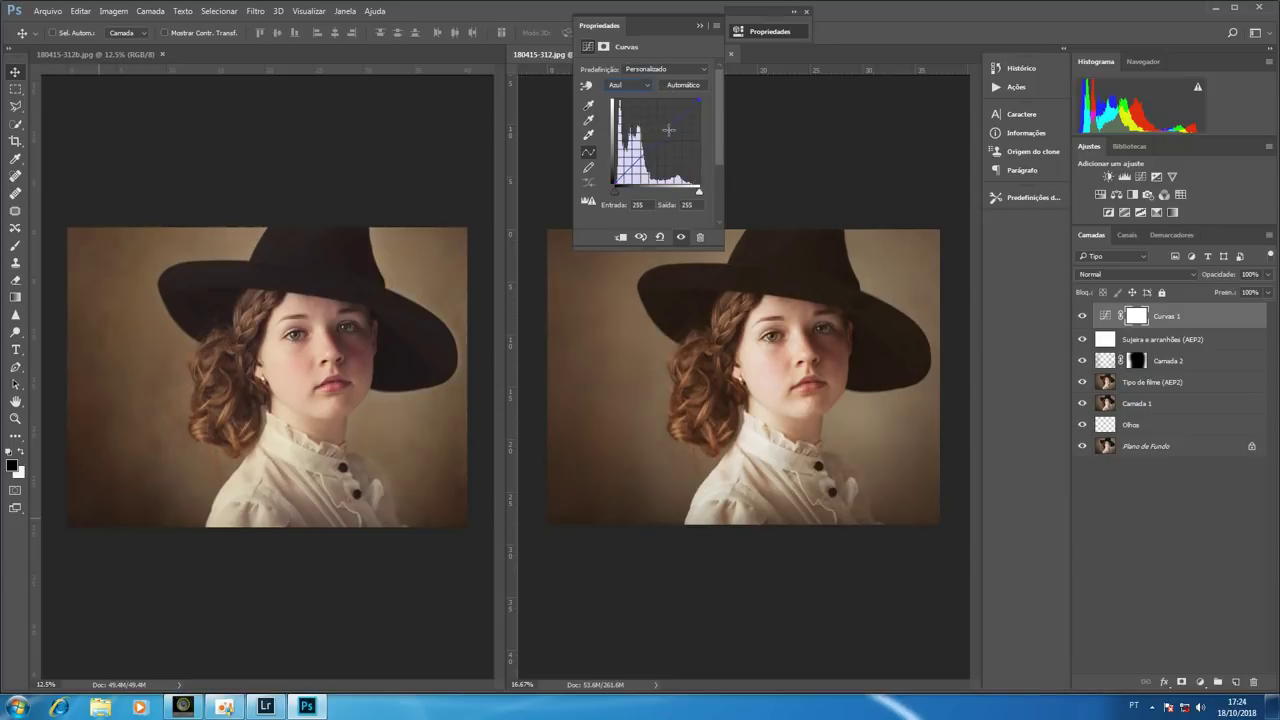
mouse_move(664, 133)
left_mouse_down()
mouse_move(662, 118)
mouse_move(676, 128)
mouse_move(685, 114)
left_mouse_up()
left_click(1082, 317)
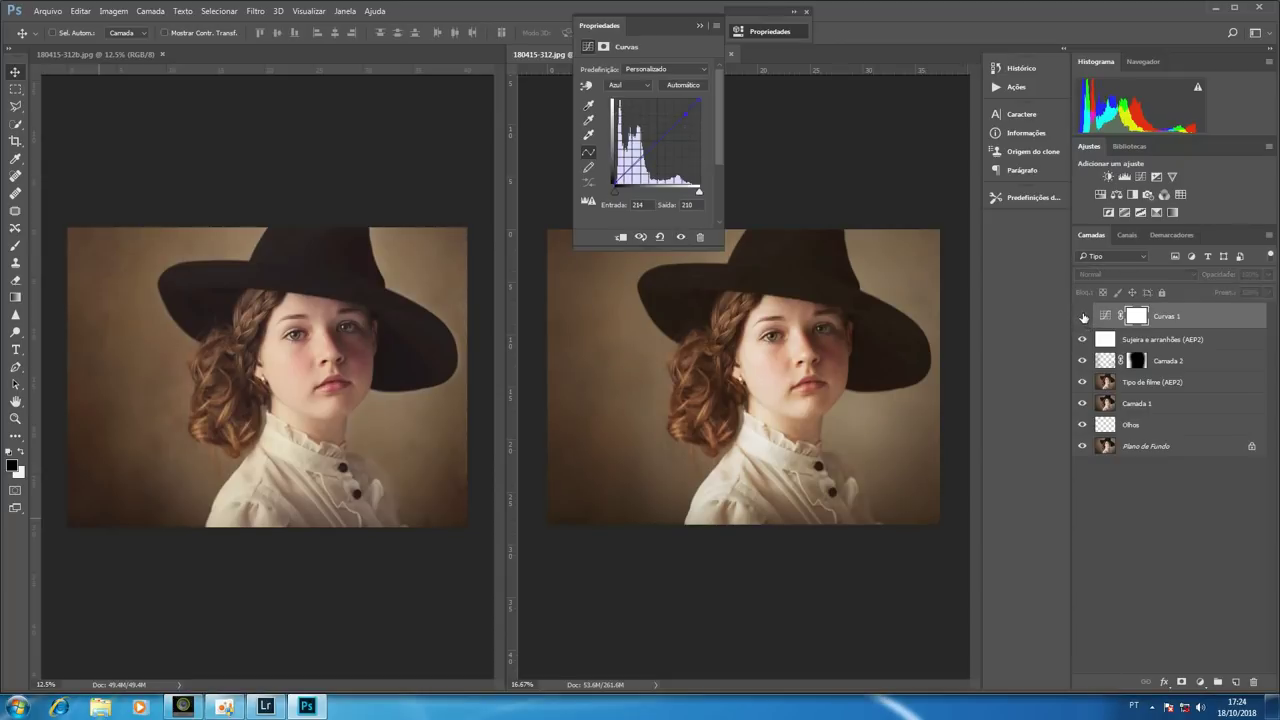
left_click(1082, 317)
left_click(823, 172)
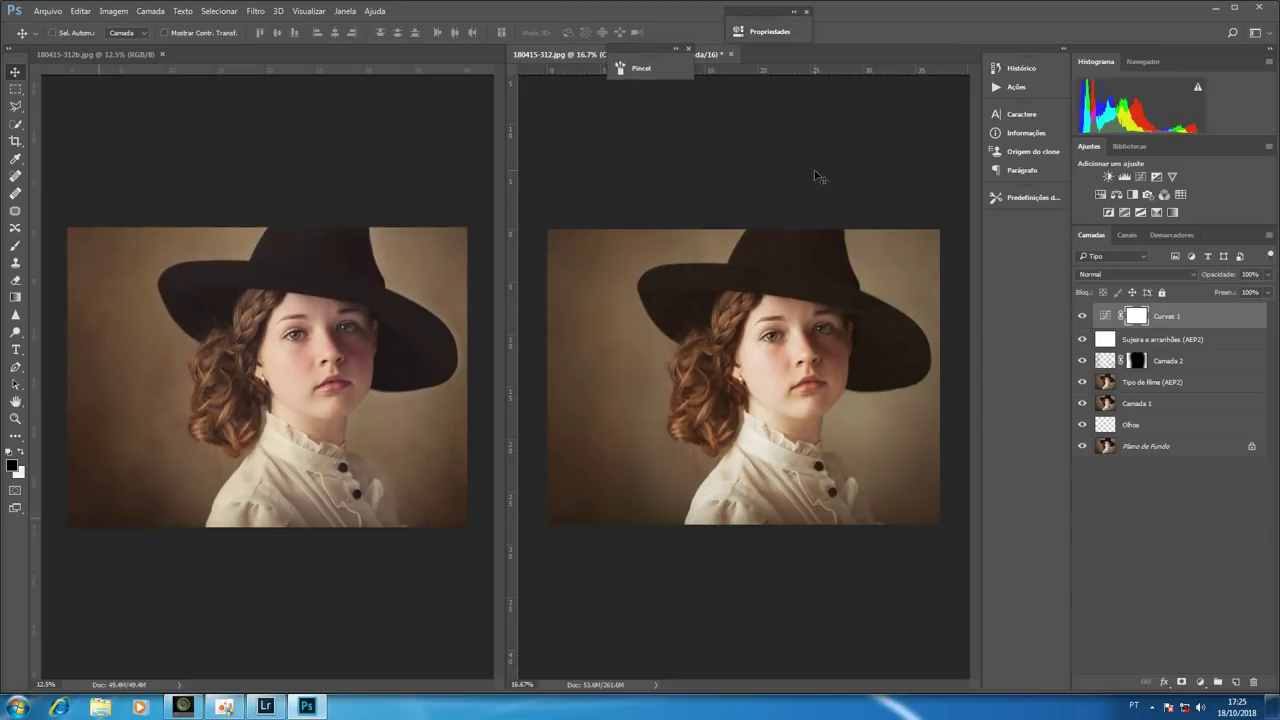
left_click(1082, 446, "alt")
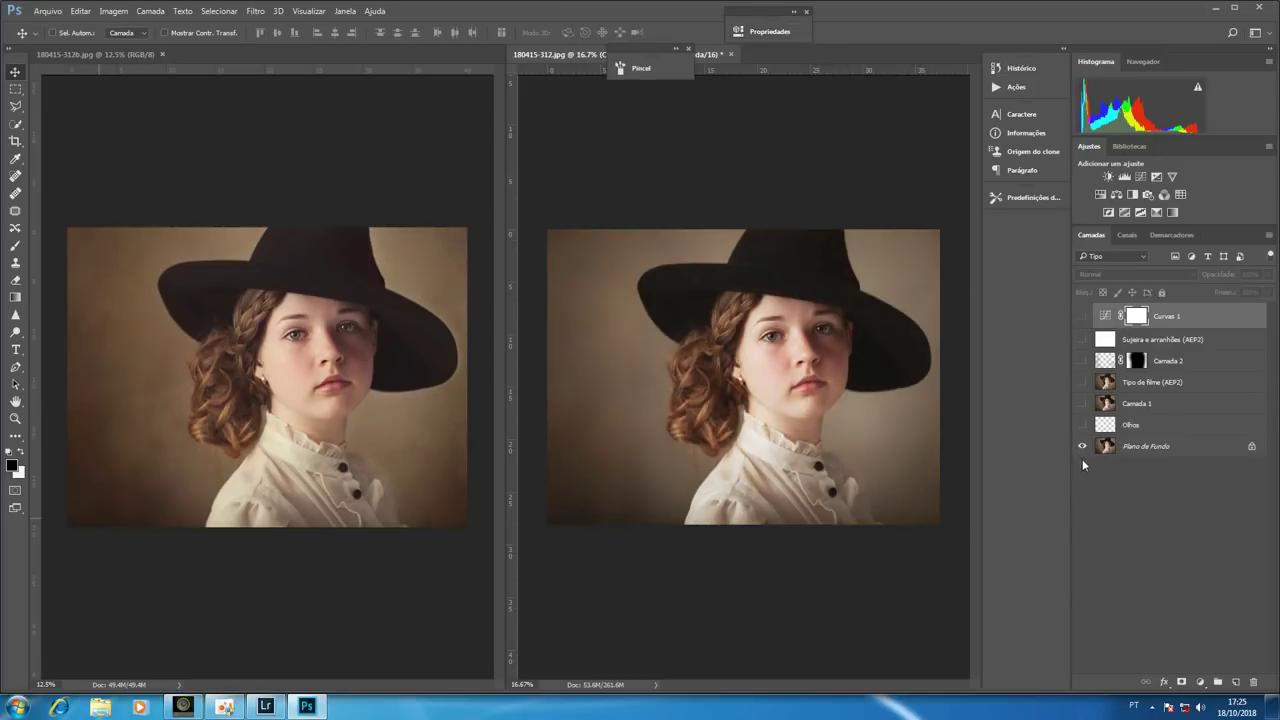
left_click(1082, 446, "alt")
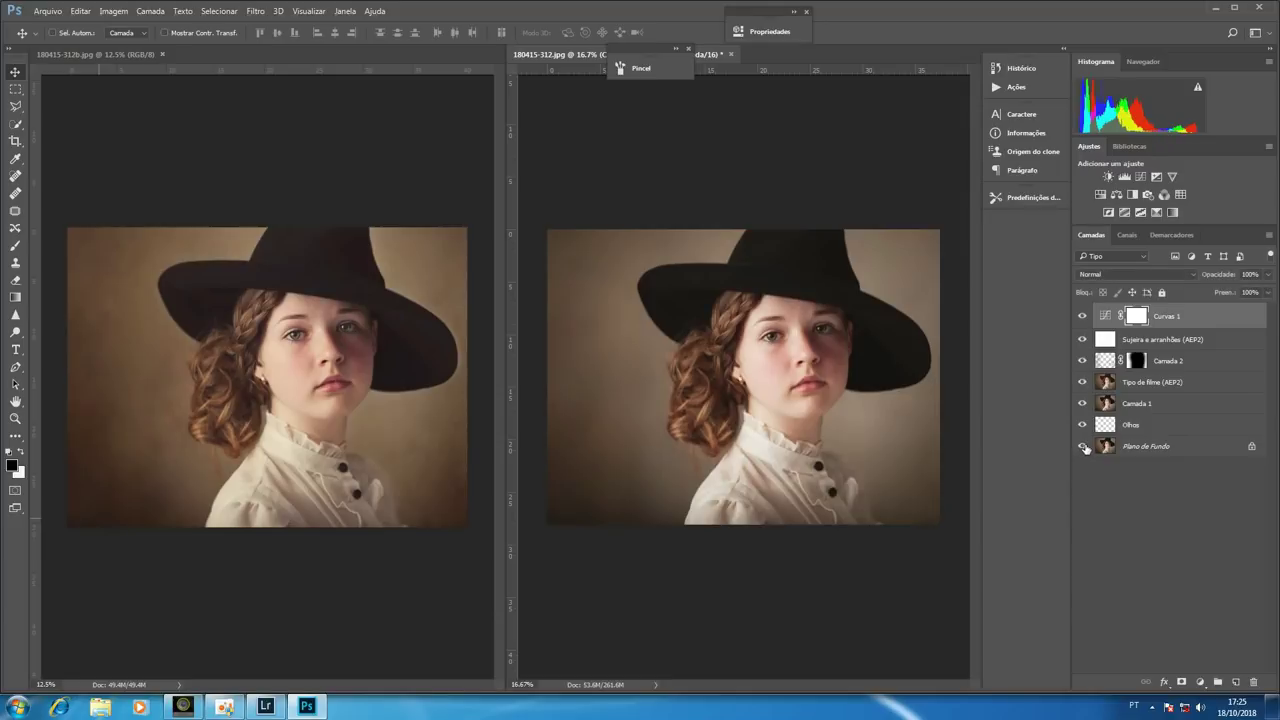